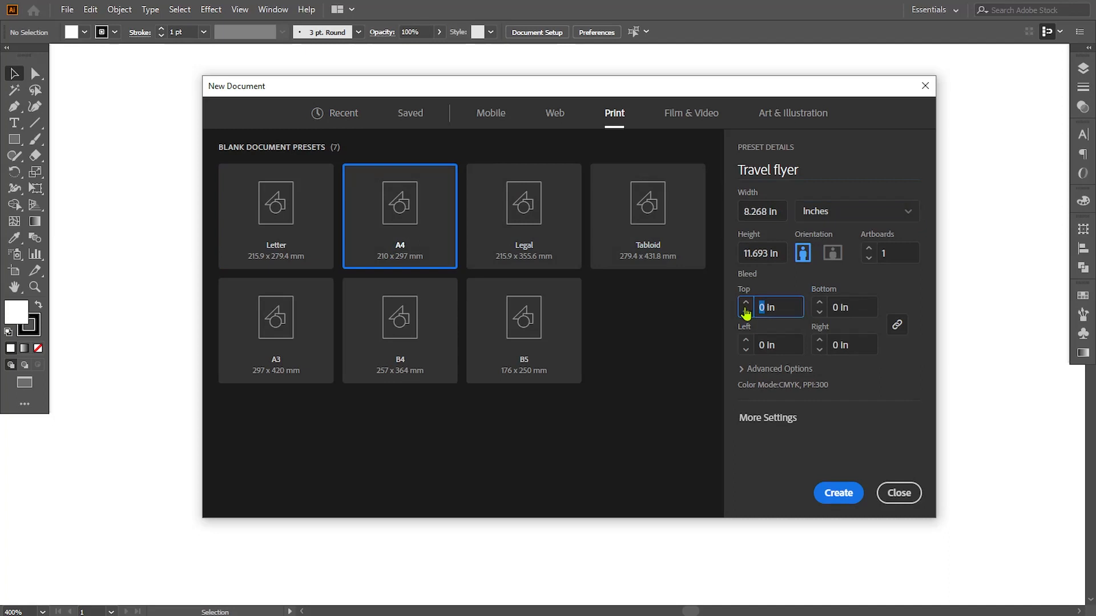
Set the bleed to 0.125 in on all sides, expand the advanced options, and create the A4 Travel flyer document.
click(777, 345)
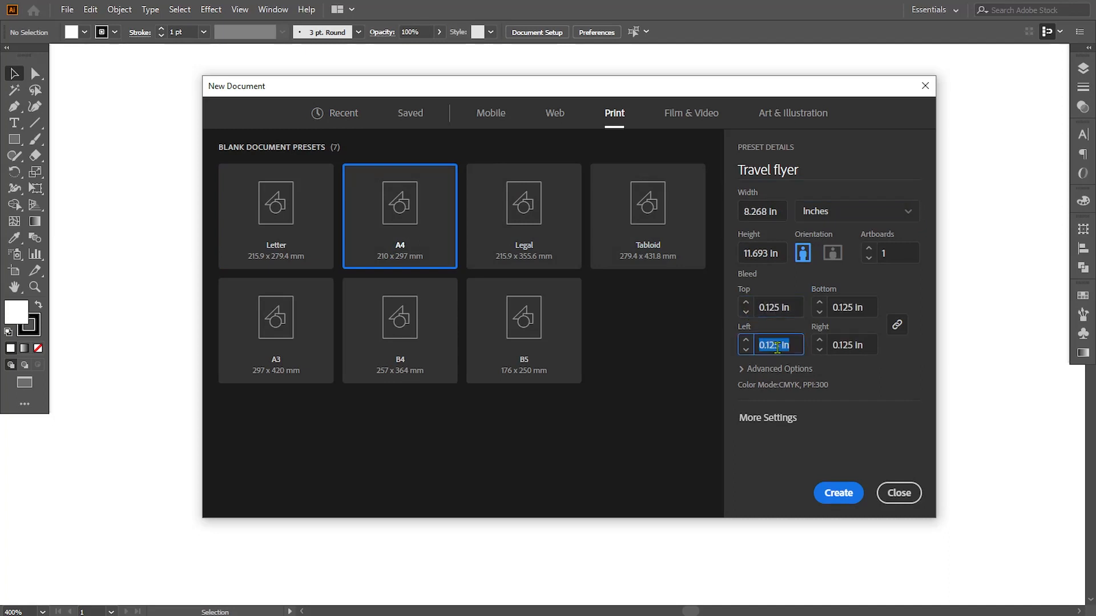
click(752, 370)
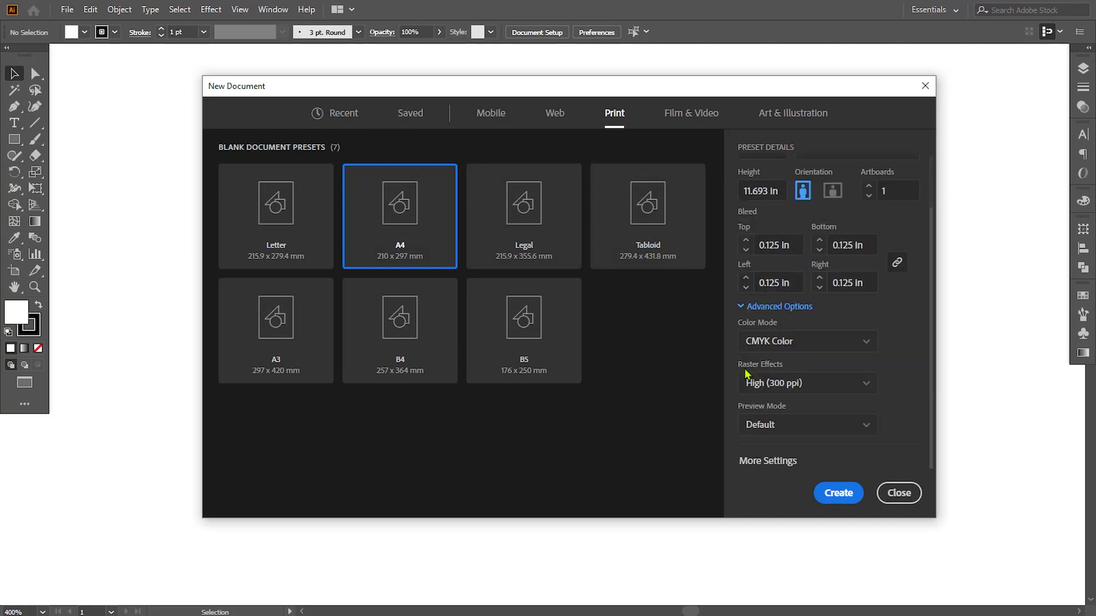
click(841, 497)
Paste the copied flyer content and move it off the artboard to the left.
key(ctrl+v)
drag(505, 175, 146, 181)
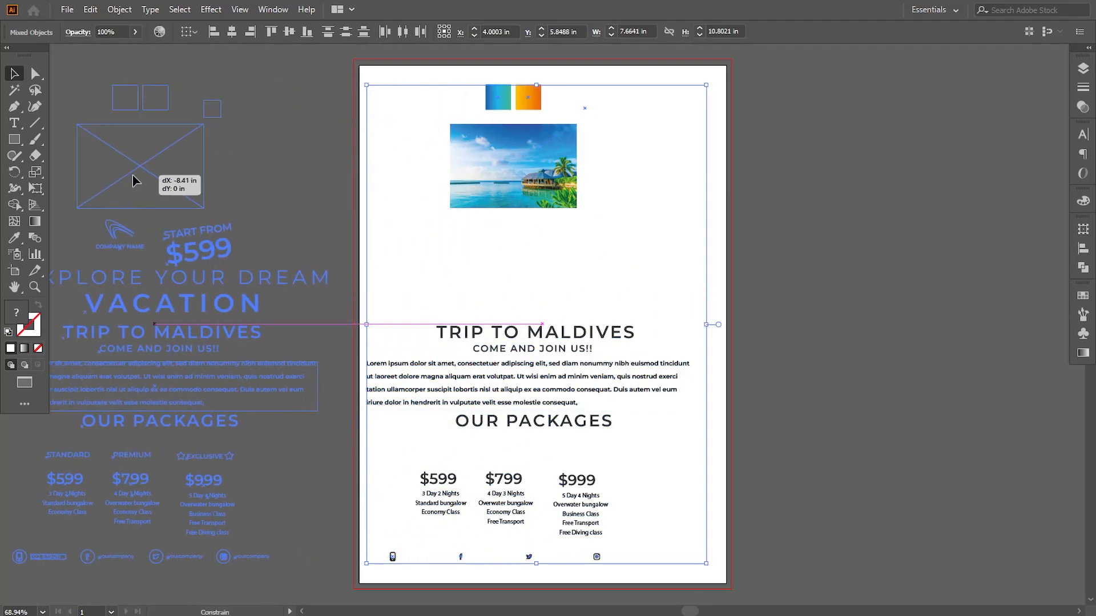
click(746, 335)
Draw a closed Pen shape across the artboard's upper part, following the bleed edges, with a downward-bulging curved bottom.
drag(594, 301, 528, 339)
click(14, 106)
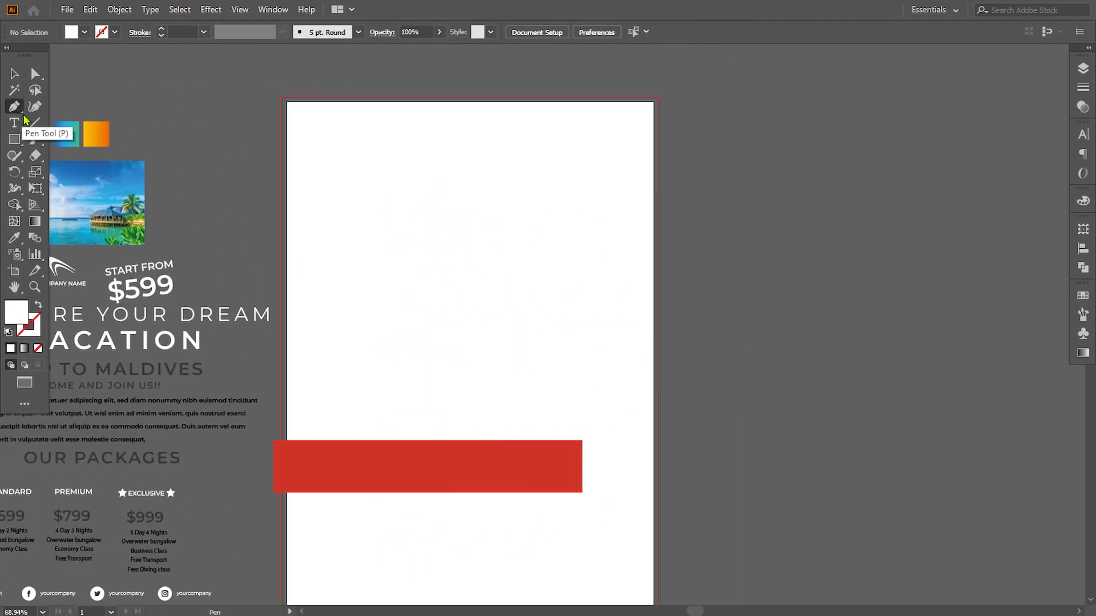
click(280, 95)
click(281, 284)
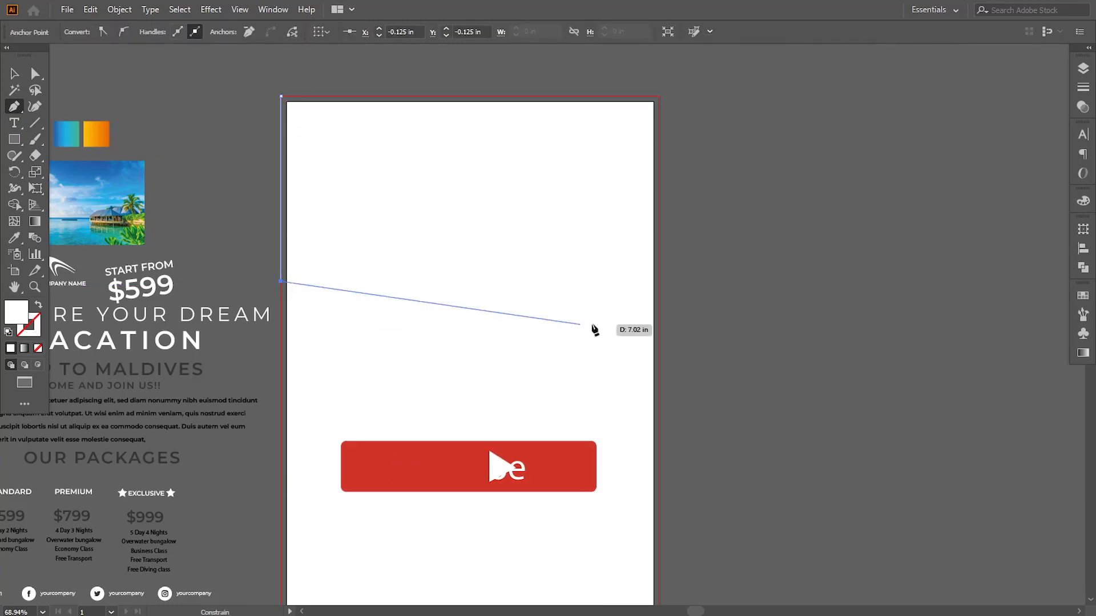
drag(658, 268, 897, 140)
scroll(840, 130, up, 1)
click(657, 283)
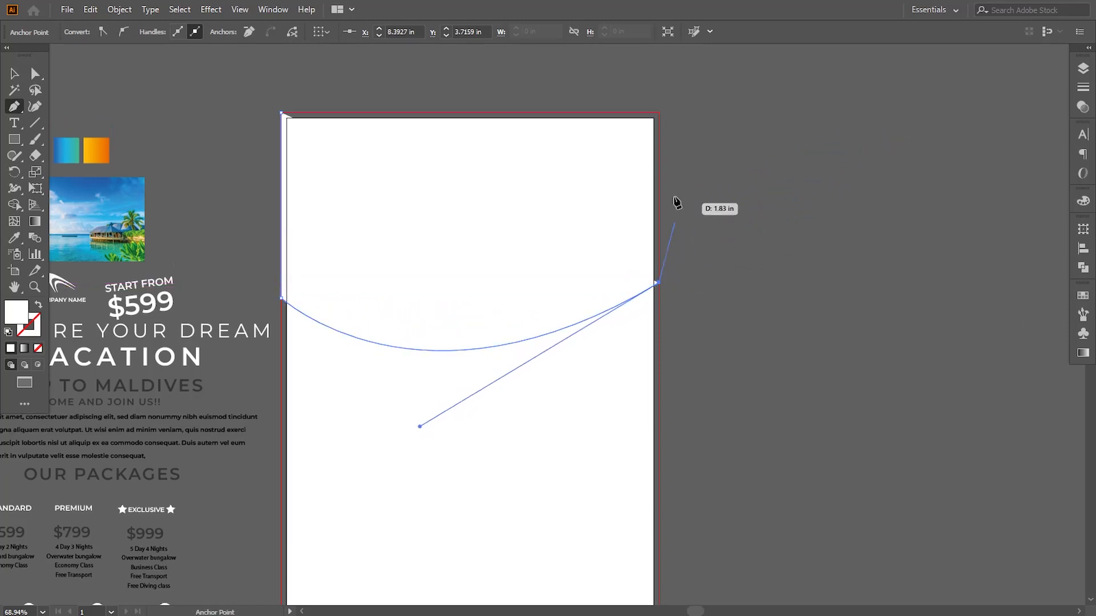
click(657, 113)
click(281, 113)
Fill the curved header shape with light gray.
drag(354, 248, 399, 238)
double_click(11, 311)
text(d2d2d0)
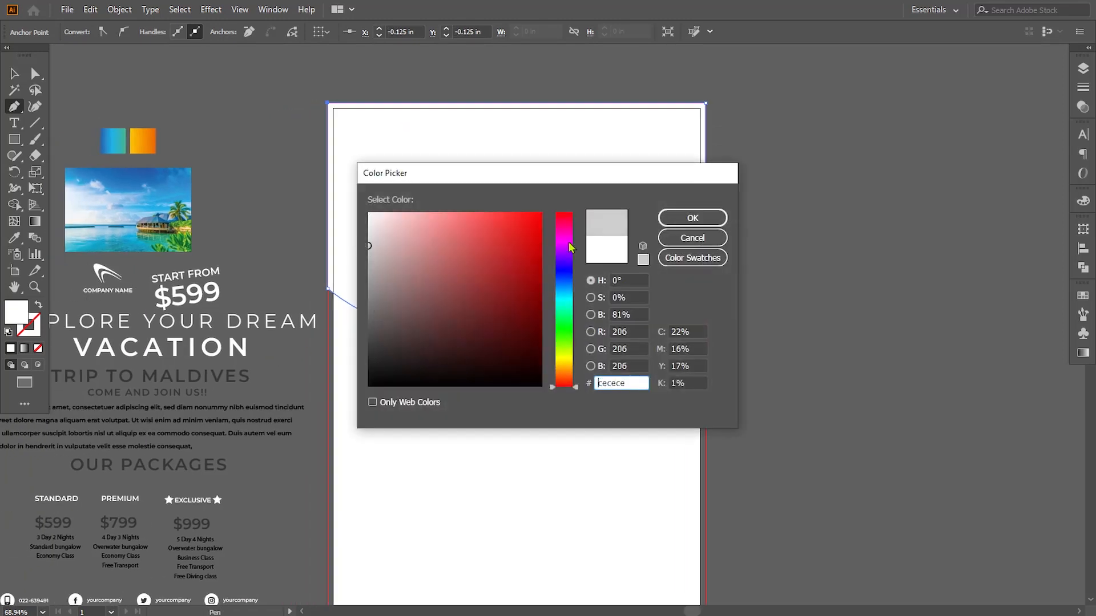
click(705, 216)
Lower the header shape's right curve anchor to about Y 3.87 in and shift its handle right to reshape the bottom curve.
key(a)
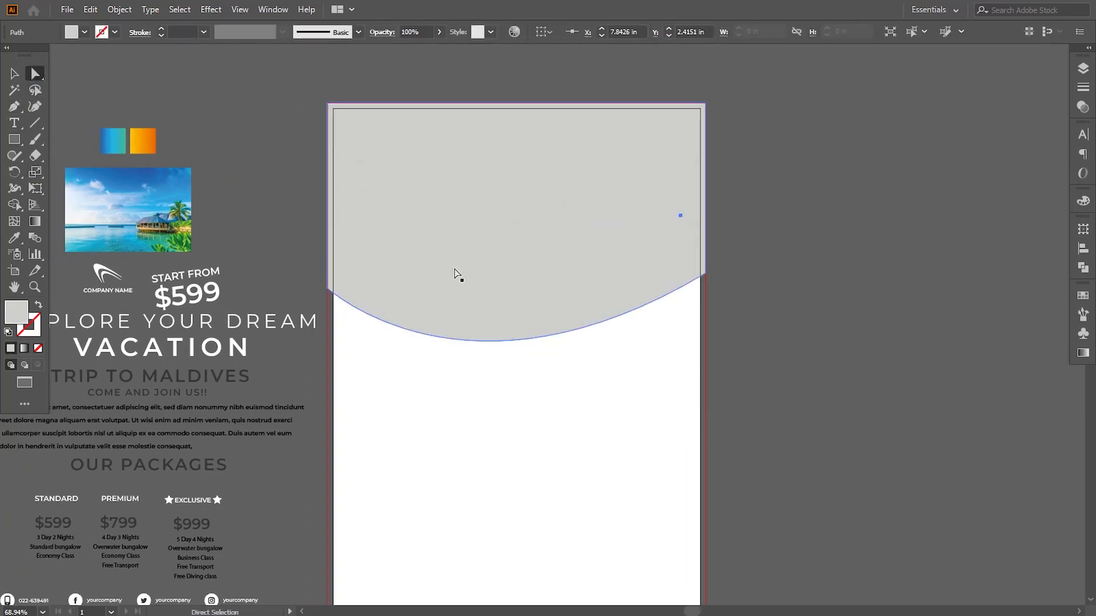
click(328, 289)
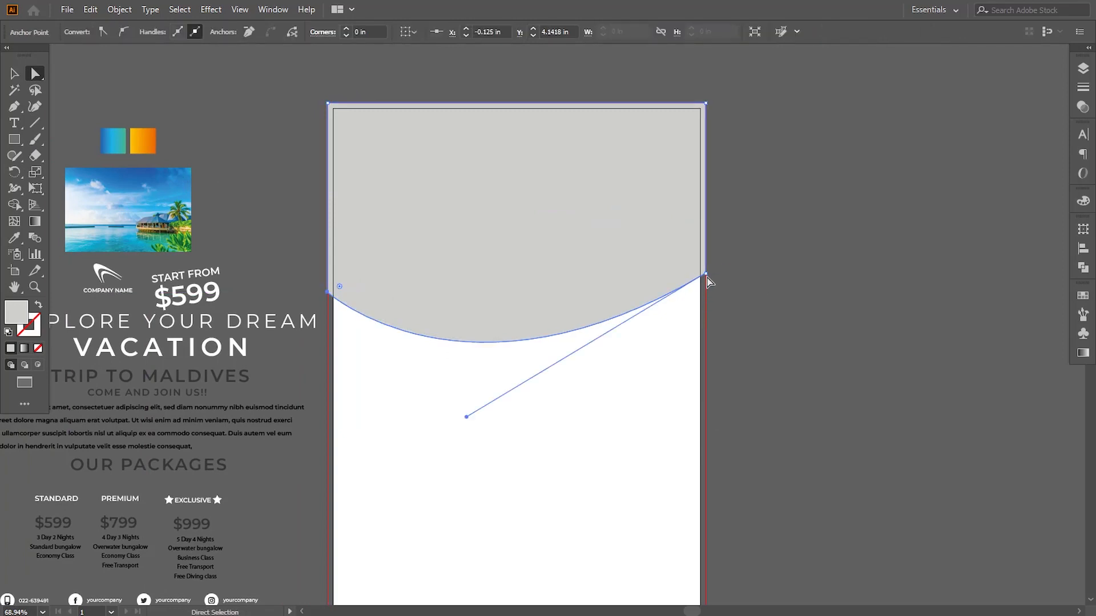
drag(706, 278, 708, 286)
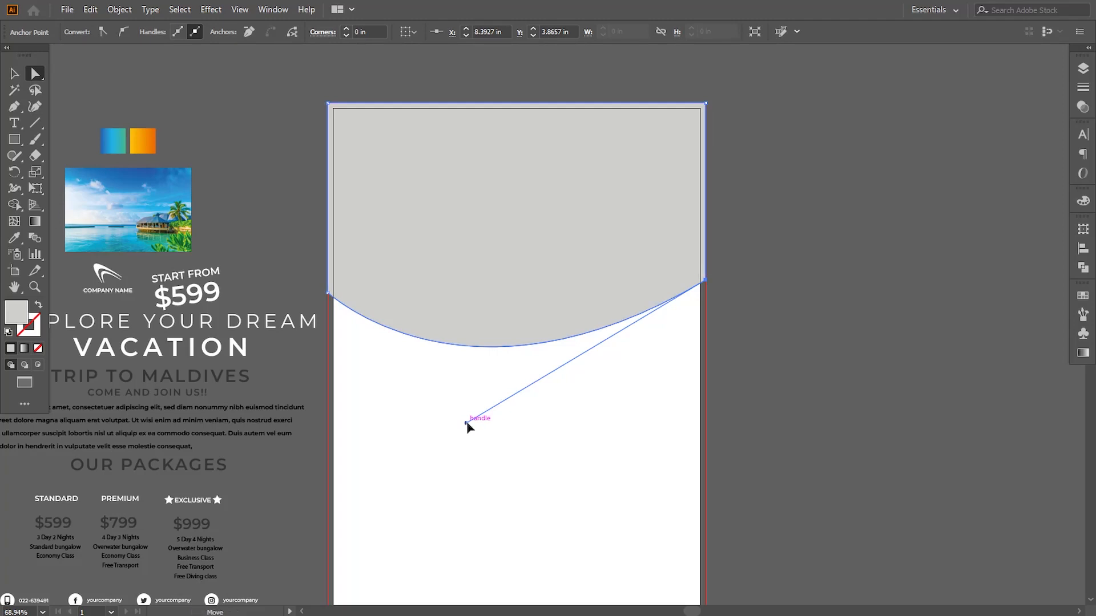
drag(467, 423, 547, 399)
click(741, 386)
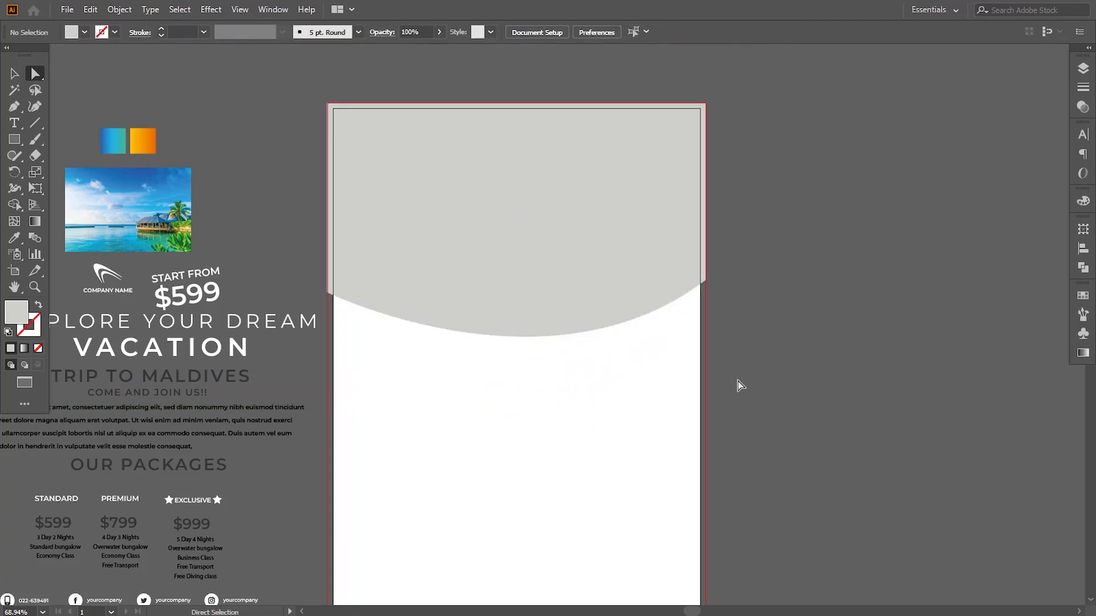
Move the beach photo over the gray header shape and enlarge it to about 8.93 by 5.96 in.
key(v)
drag(123, 206, 511, 218)
drag(579, 262, 714, 352)
Clip the beach photo to the gray header shape with a clipping mask.
shift+click(451, 226)
click(119, 9)
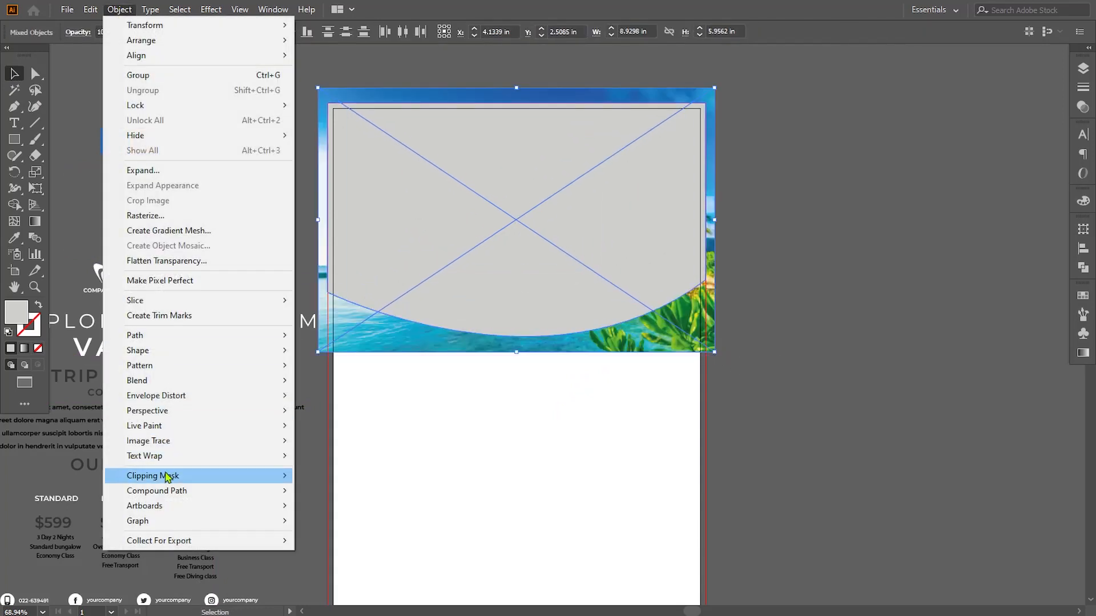
mouse_move(170, 477)
click(307, 477)
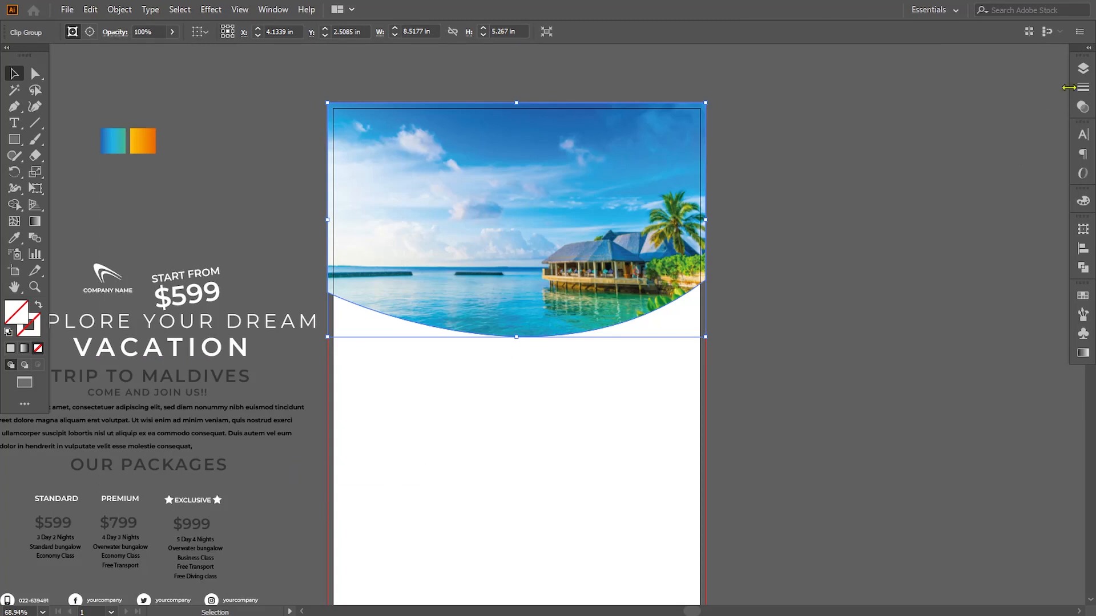
Target the photo inside the clip group and shrink it to about 8.65 by 5.77 in.
click(1082, 68)
click(948, 83)
click(963, 112)
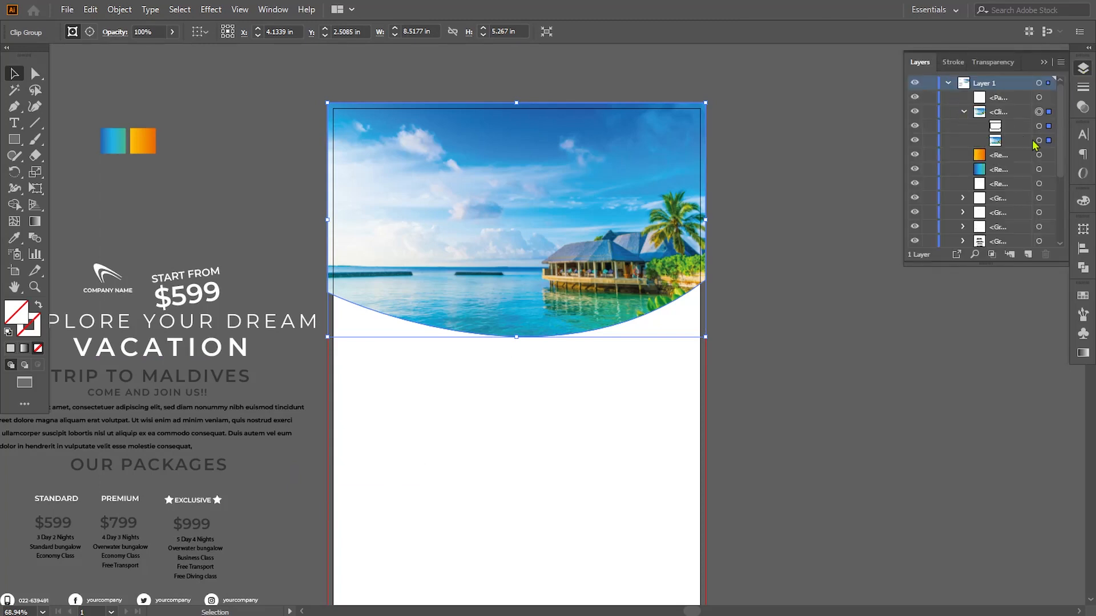
click(1039, 141)
drag(714, 351, 709, 347)
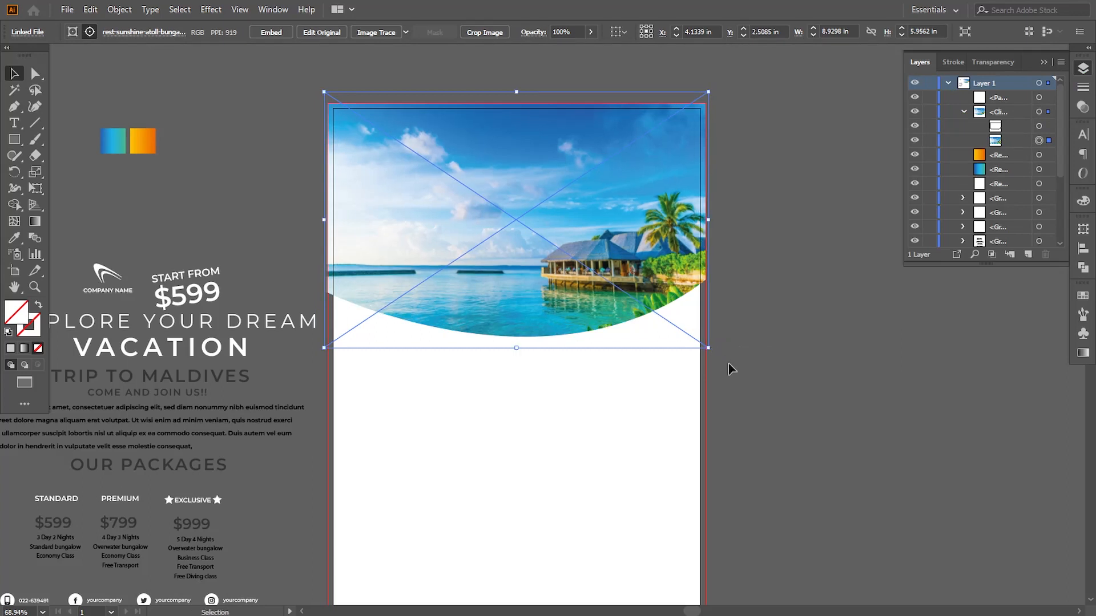
Nudge the clipped photo up to about Y 2.33 in and deselect it.
key(Up)
key(Up)
key(Up)
key(Up)
key(Up)
key(Up)
key(Up)
key(Up)
key(Up)
key(Up)
key(Up)
key(Up)
key(Up)
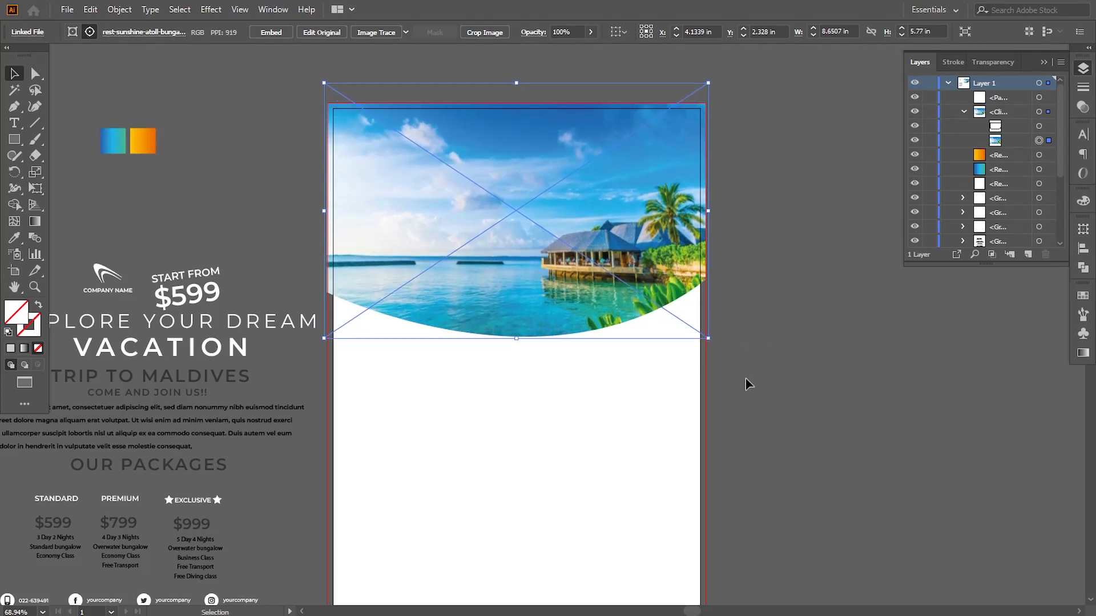
click(759, 390)
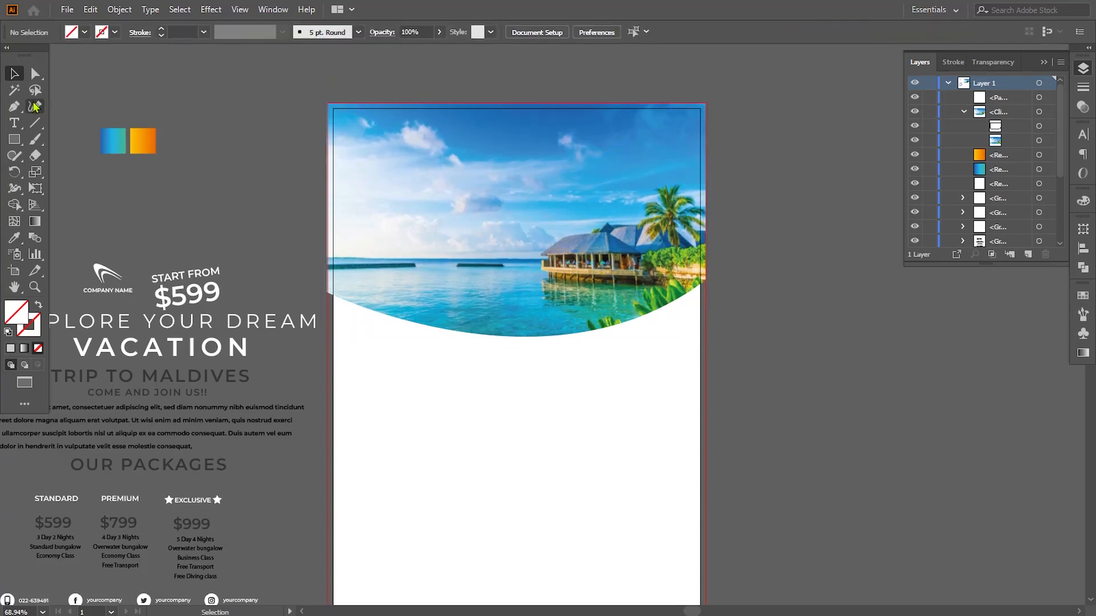
Draw a closed Pen shape with a rounded inner edge in the flyer's upper-right corner, reaching about Y 1.59 in on the right edge.
drag(540, 255, 501, 317)
key(ctrl+plus)
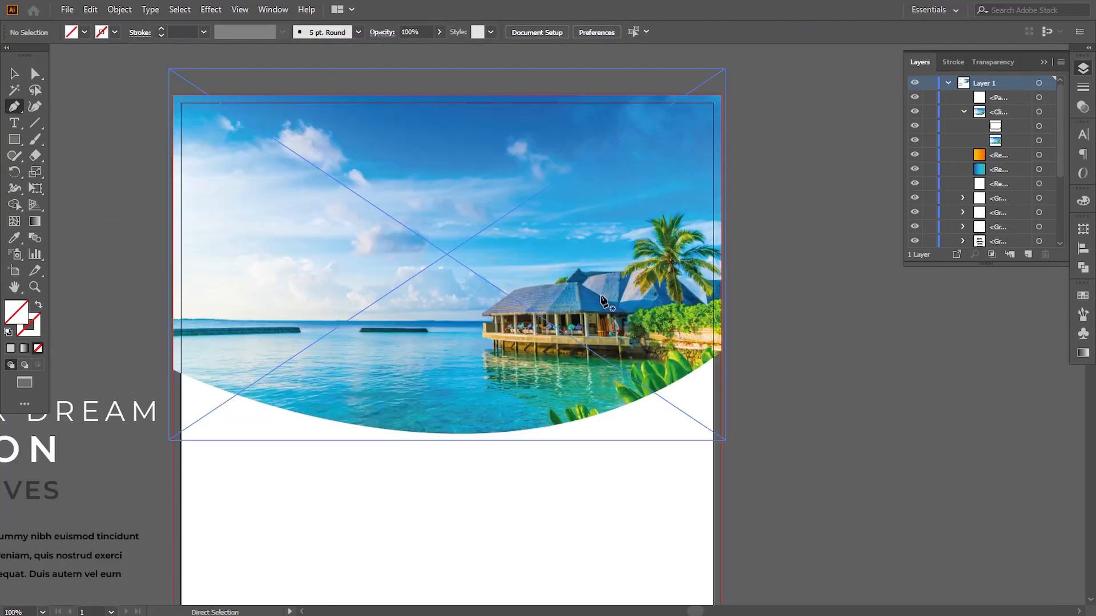
drag(619, 226, 464, 262)
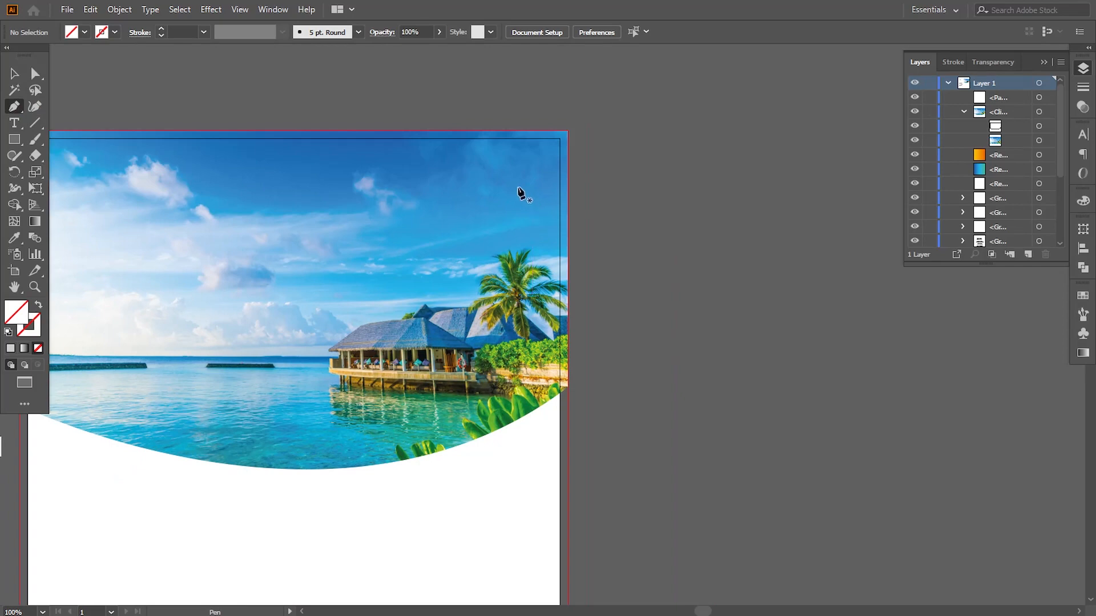
click(439, 131)
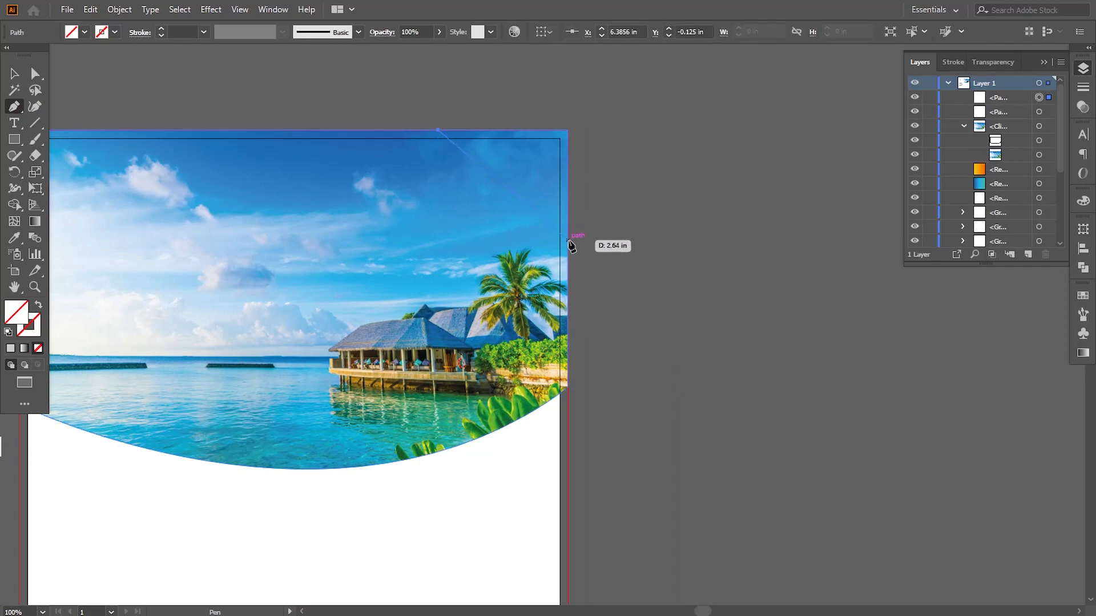
drag(568, 241, 649, 201)
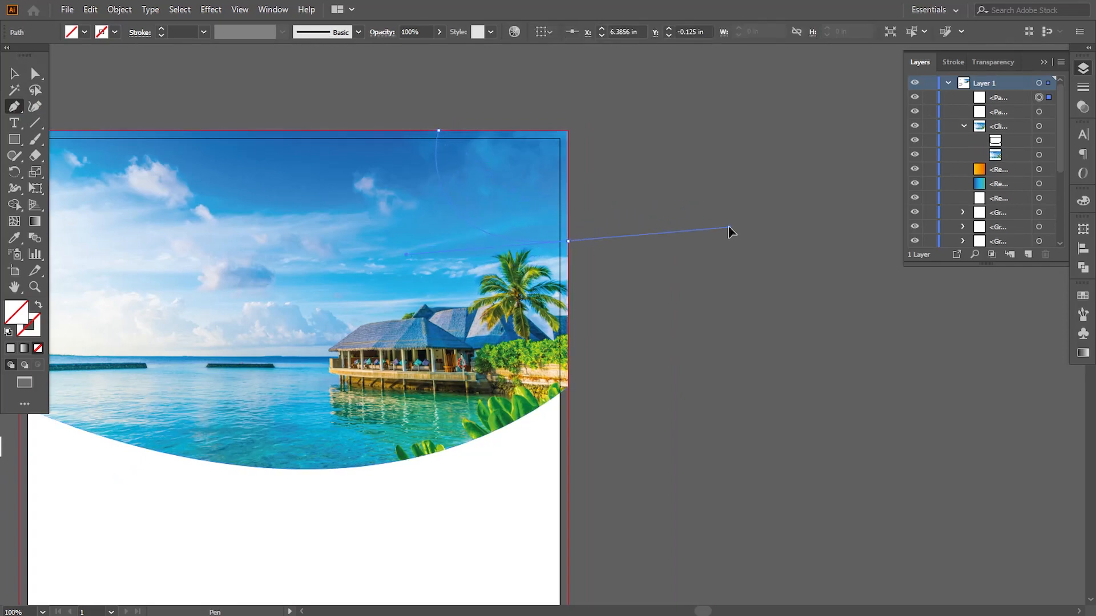
drag(726, 226, 726, 227)
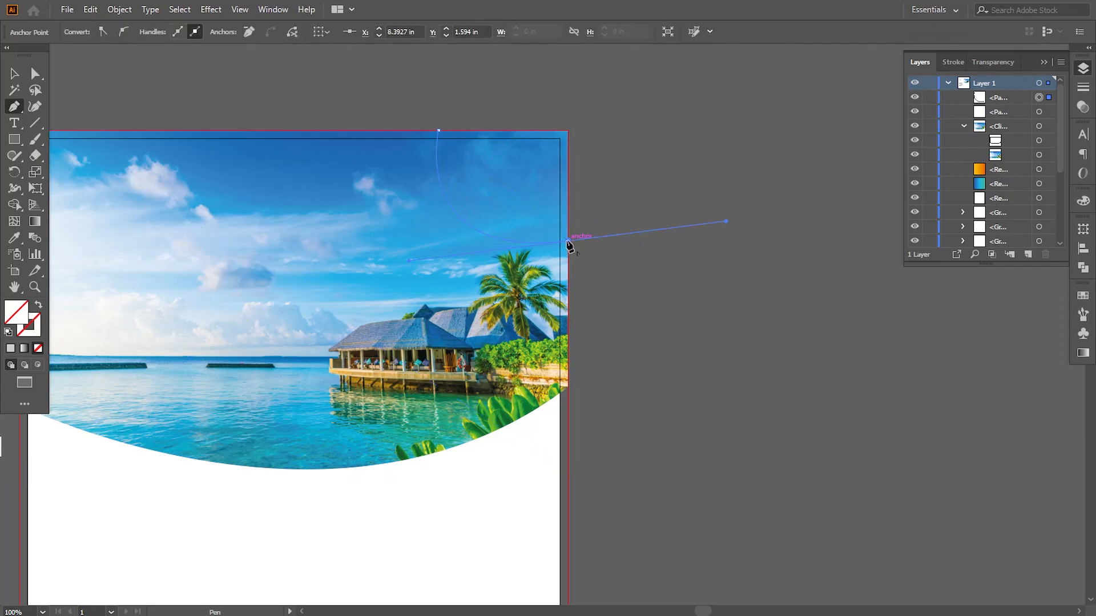
click(568, 241)
click(568, 130)
click(439, 131)
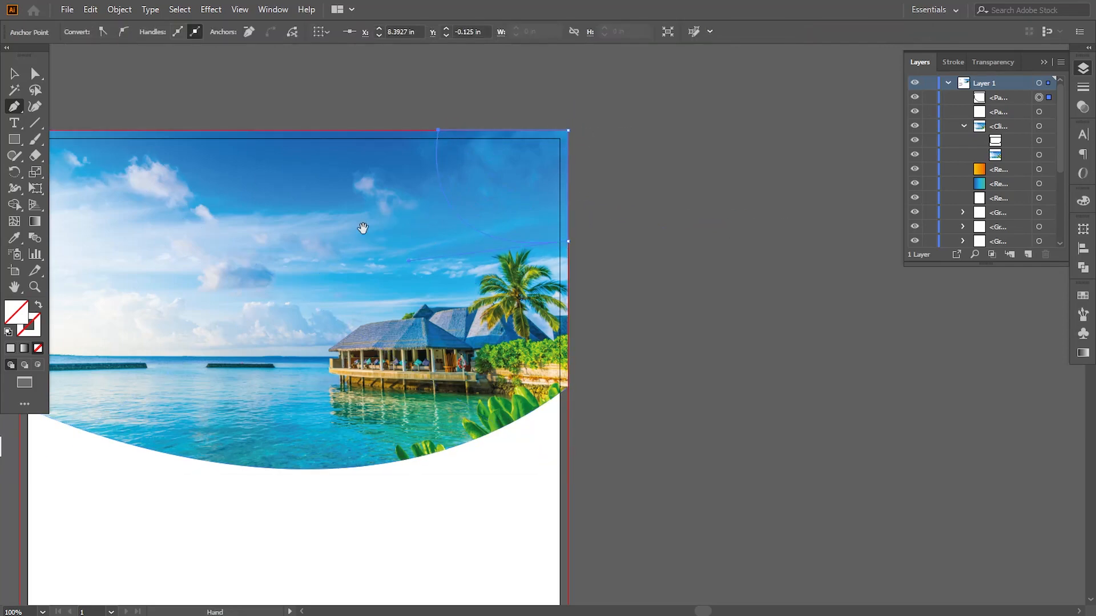
Fill the corner shape with the orange gradient sampled from the orange square using the Eyedropper.
drag(364, 228, 498, 226)
drag(110, 261, 320, 257)
click(134, 186)
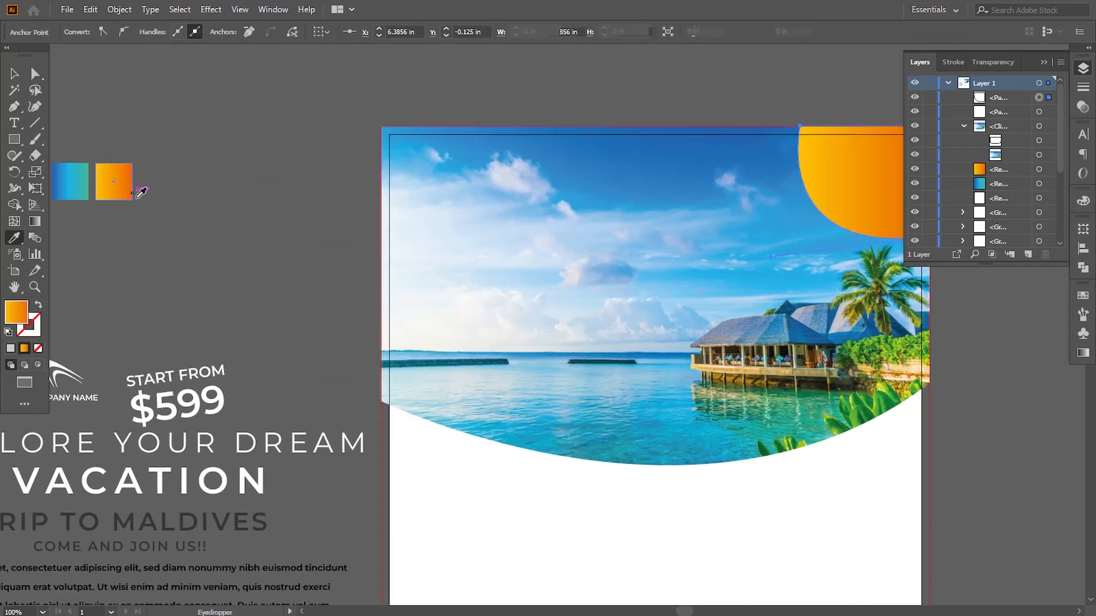
Run the corner shape's gradient diagonally from upper left to lower right and shift its midpoint toward the yellow end.
drag(481, 303, 262, 303)
click(35, 222)
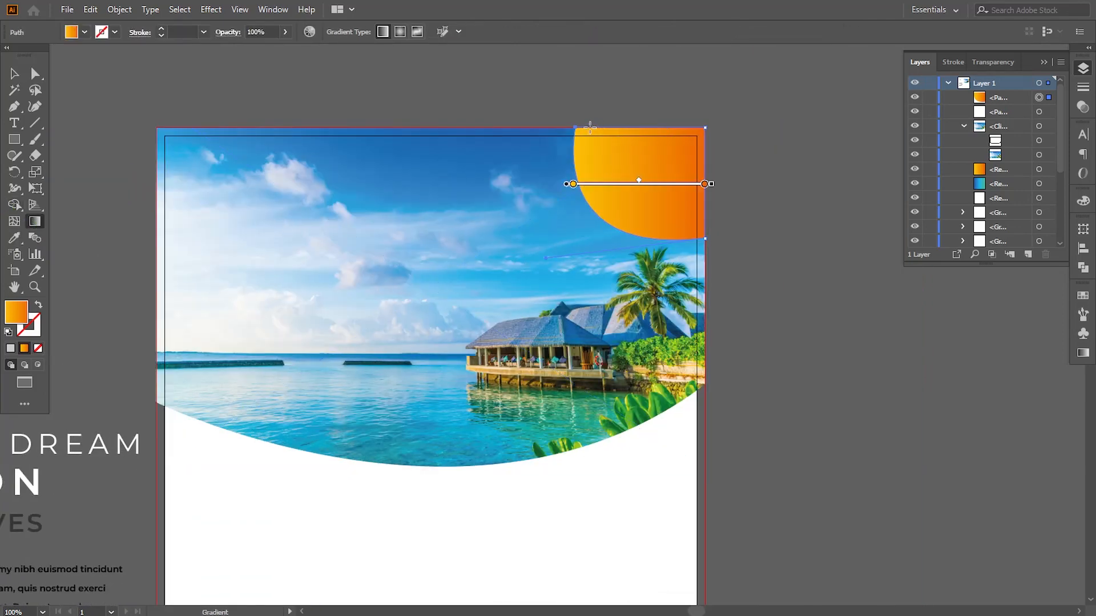
drag(590, 127, 708, 221)
drag(654, 170, 622, 155)
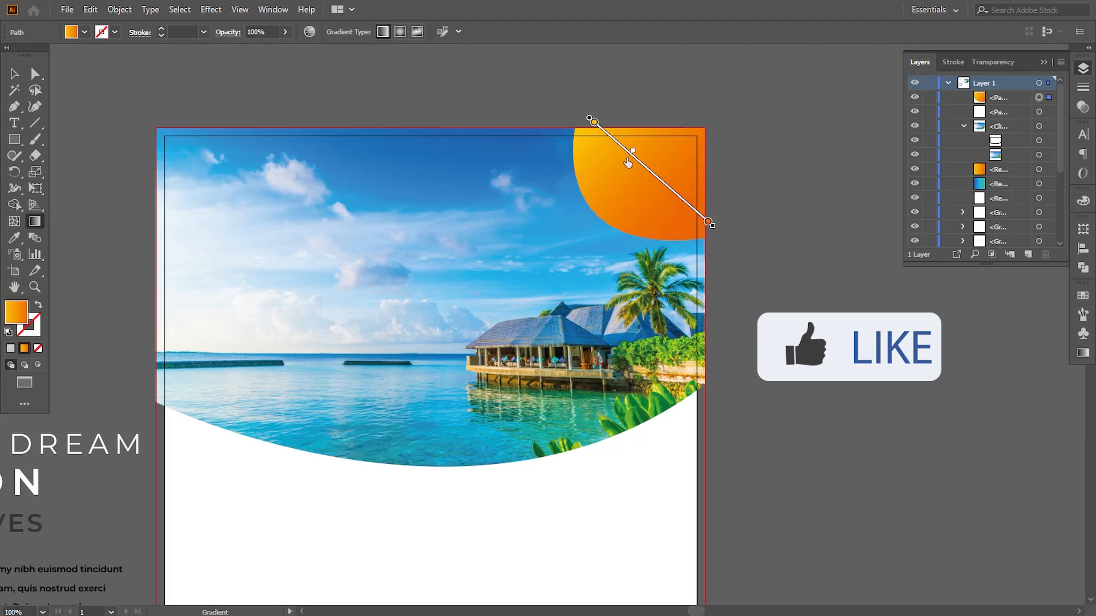
Adjust the curve handle of the orange corner shape with Direct Selection to refine its rounded edge.
click(35, 74)
click(190, 107)
click(608, 190)
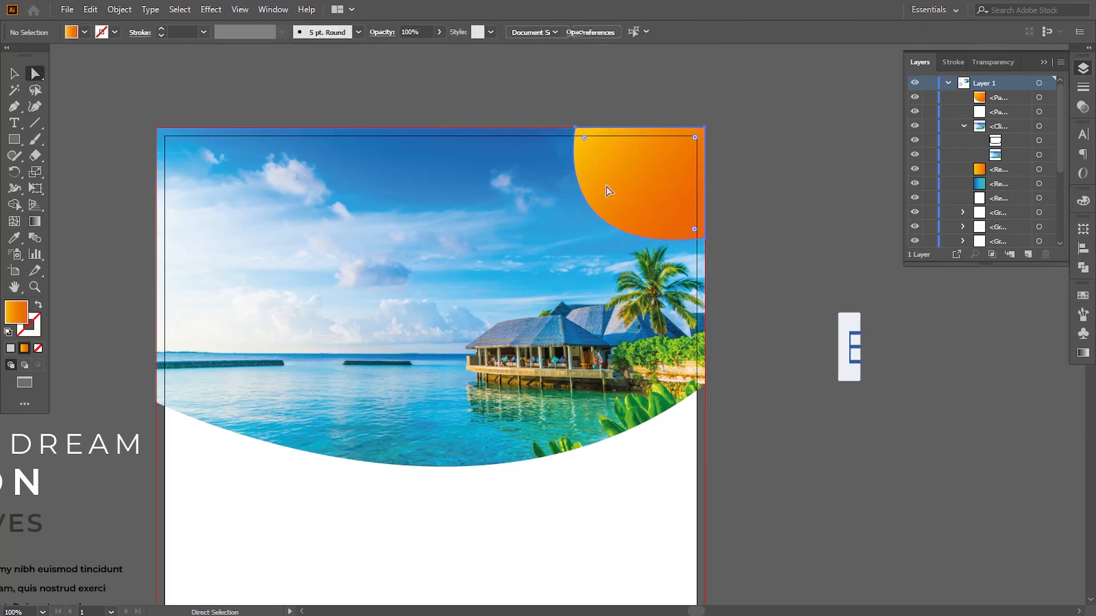
click(575, 127)
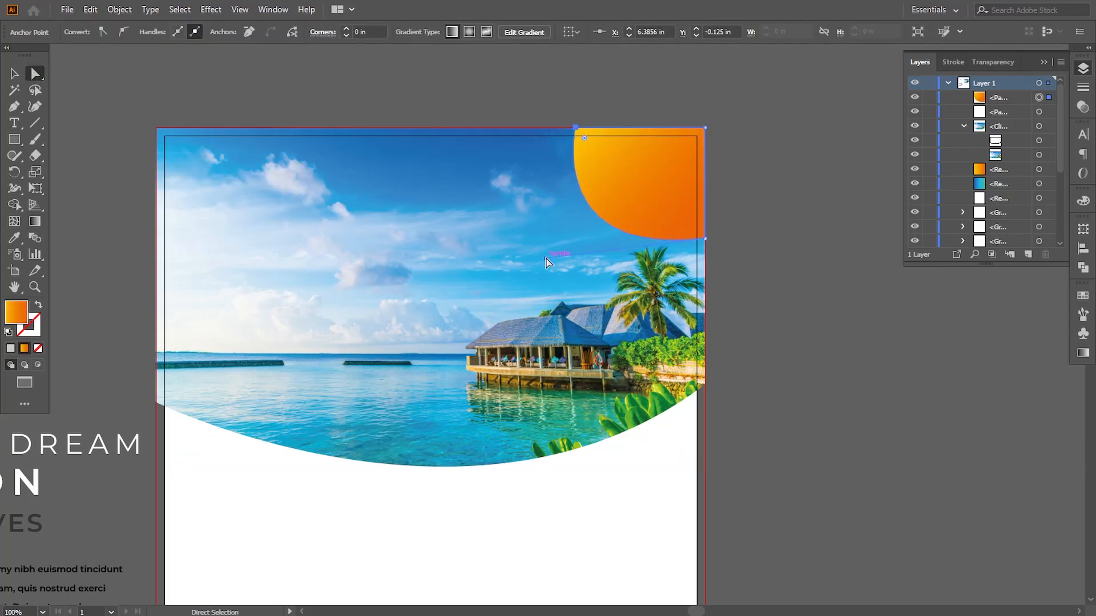
drag(546, 258, 557, 255)
click(807, 331)
Bring the white company logo to the front and place it in the orange corner shape at about 1.24 by 0.76 in.
drag(418, 350, 479, 363)
drag(212, 317, 451, 273)
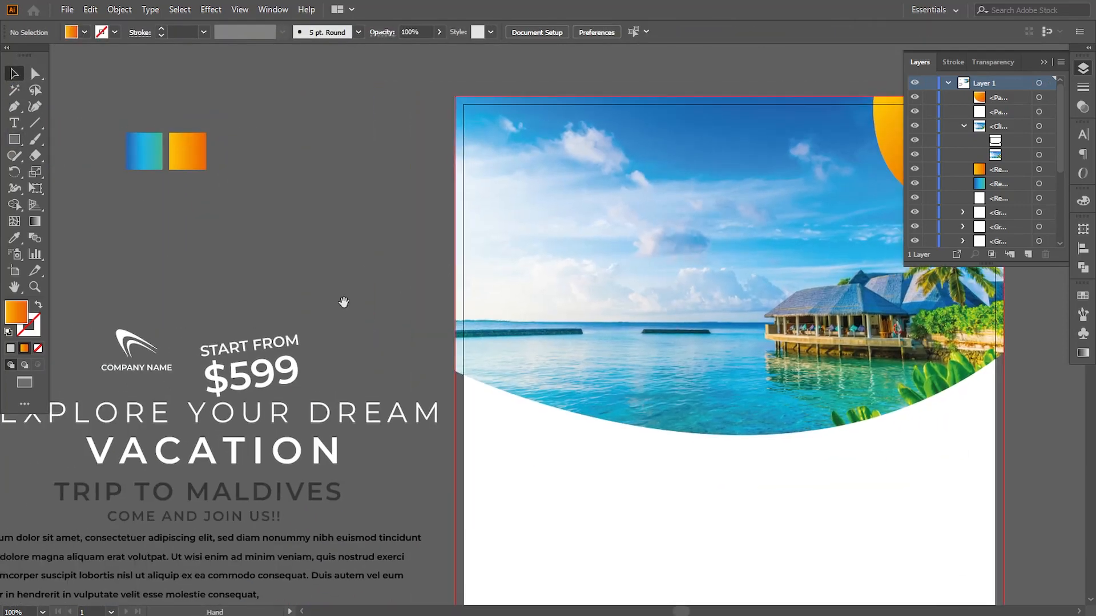
drag(115, 338, 726, 216)
drag(685, 296, 411, 313)
right_click(367, 277)
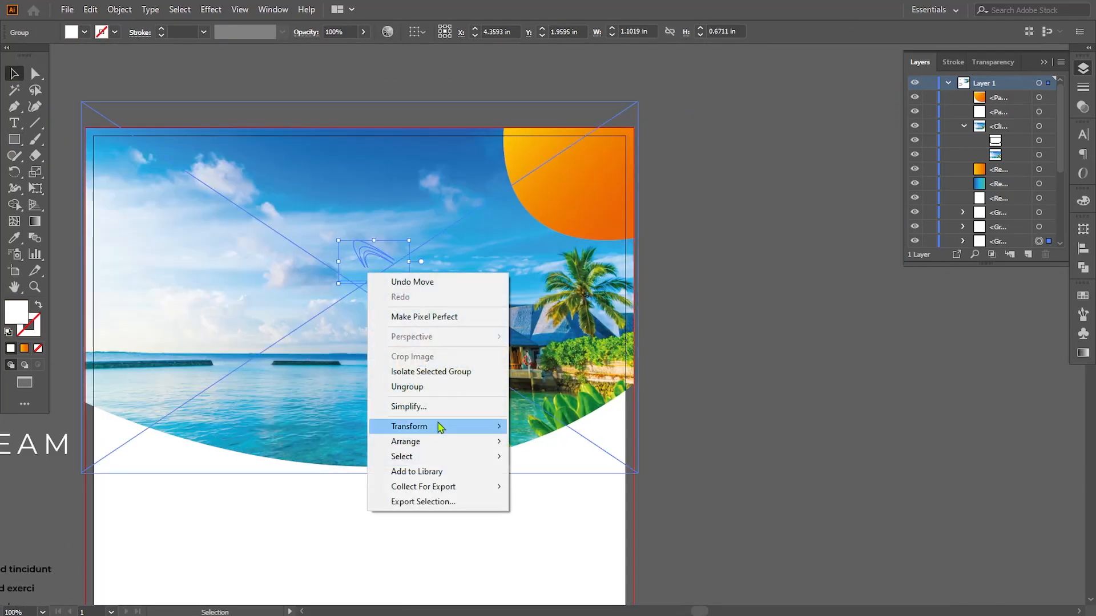
mouse_move(451, 439)
click(565, 440)
drag(366, 254, 610, 200)
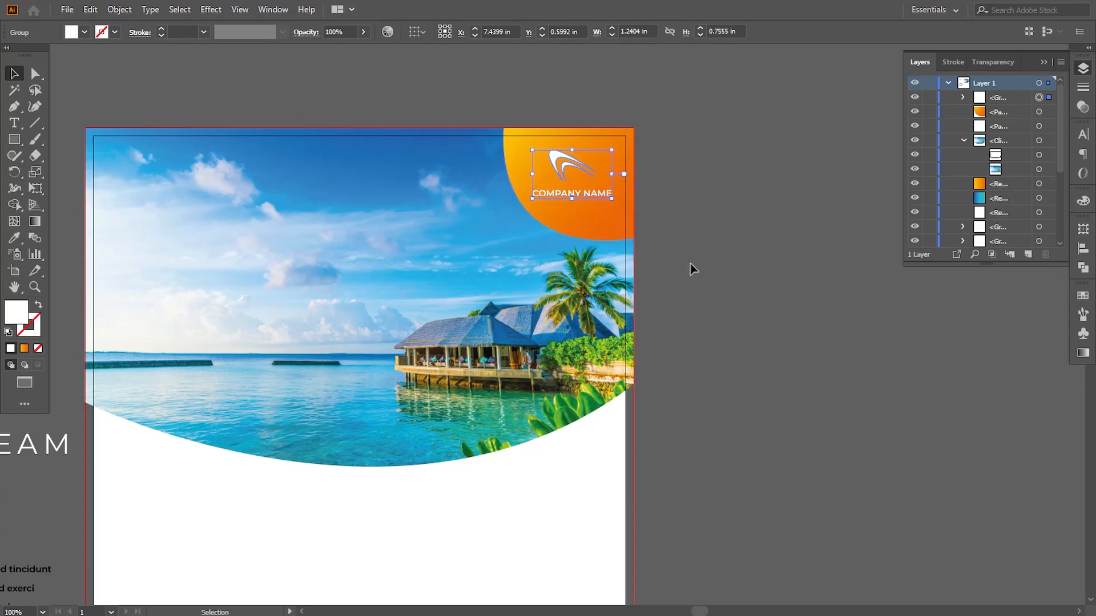
click(691, 275)
Widen the orange corner shape by moving its upper-left anchor to about X 6.22 in.
key(space)
drag(551, 342, 576, 344)
click(34, 76)
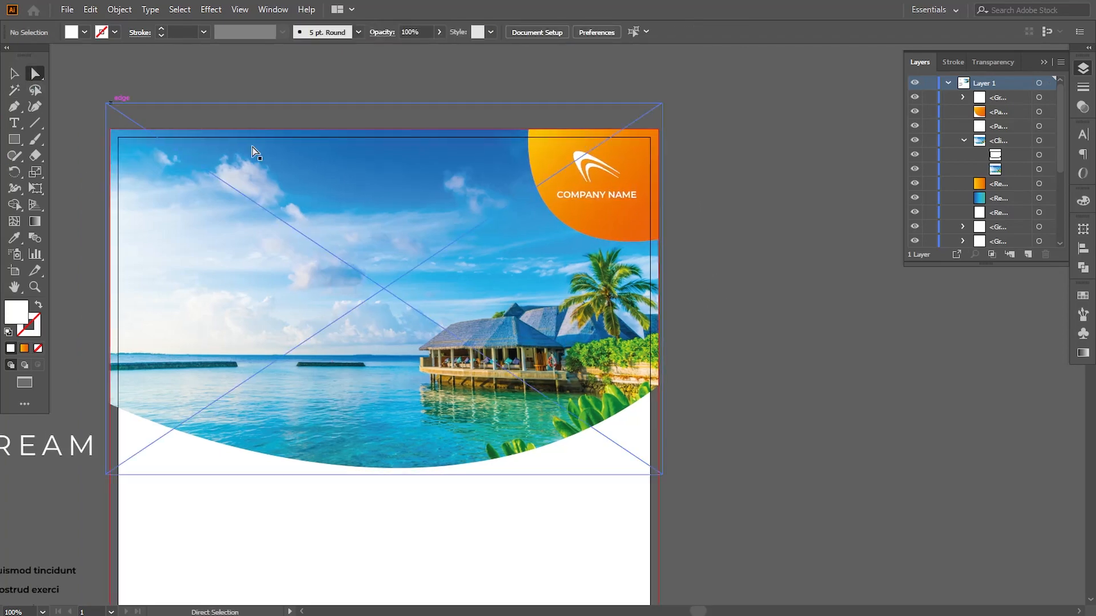
click(530, 138)
drag(530, 132, 520, 131)
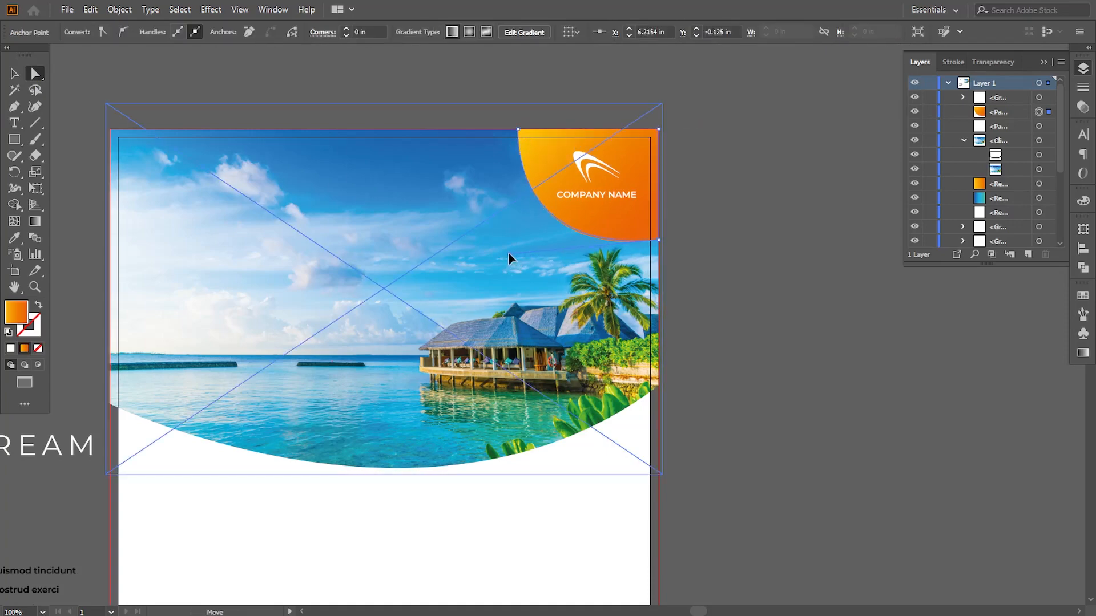
click(678, 390)
Move the headline lines EXPLORE YOUR DREAM and VACATION onto the header photo and bring them to the front.
drag(393, 347, 463, 342)
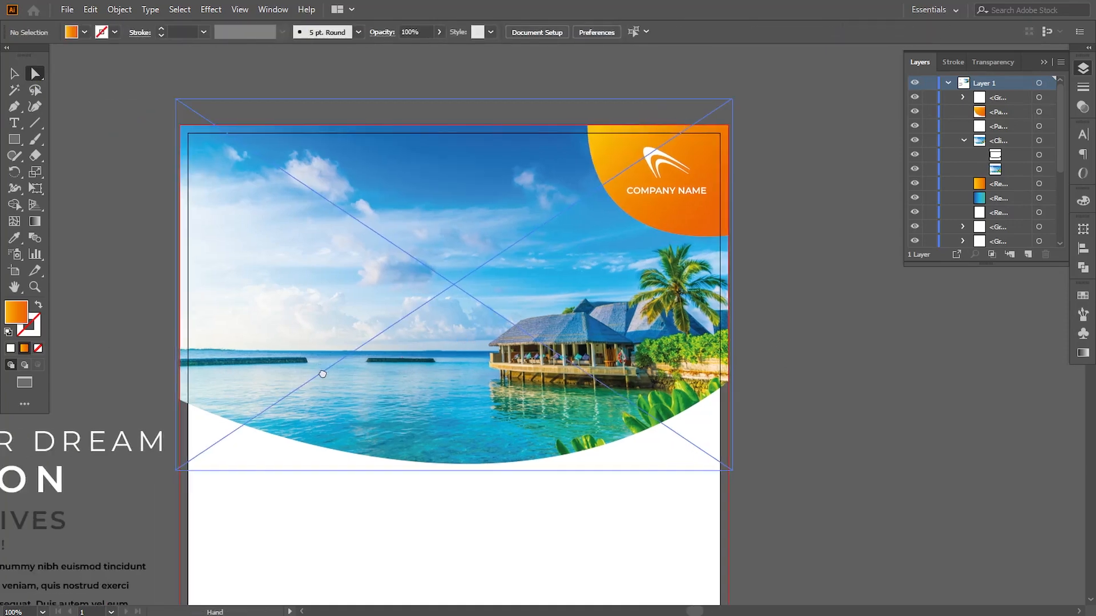
drag(322, 373, 352, 377)
click(13, 76)
drag(204, 391, 275, 356)
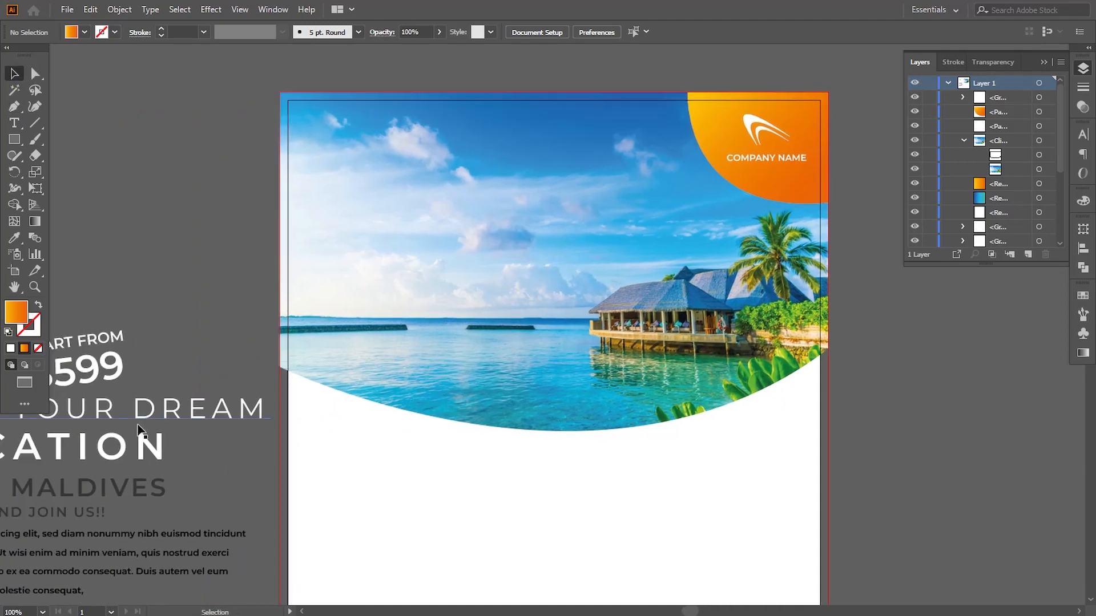
click(143, 424)
shift+click(141, 458)
drag(141, 424, 639, 251)
right_click(639, 251)
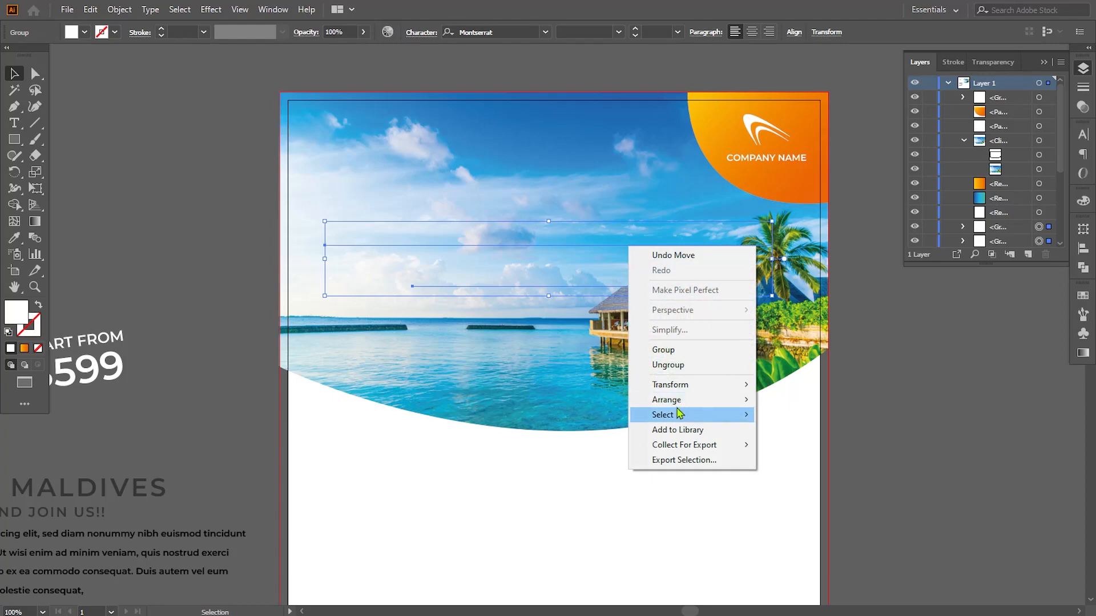
mouse_move(725, 391)
click(779, 399)
drag(811, 381, 736, 380)
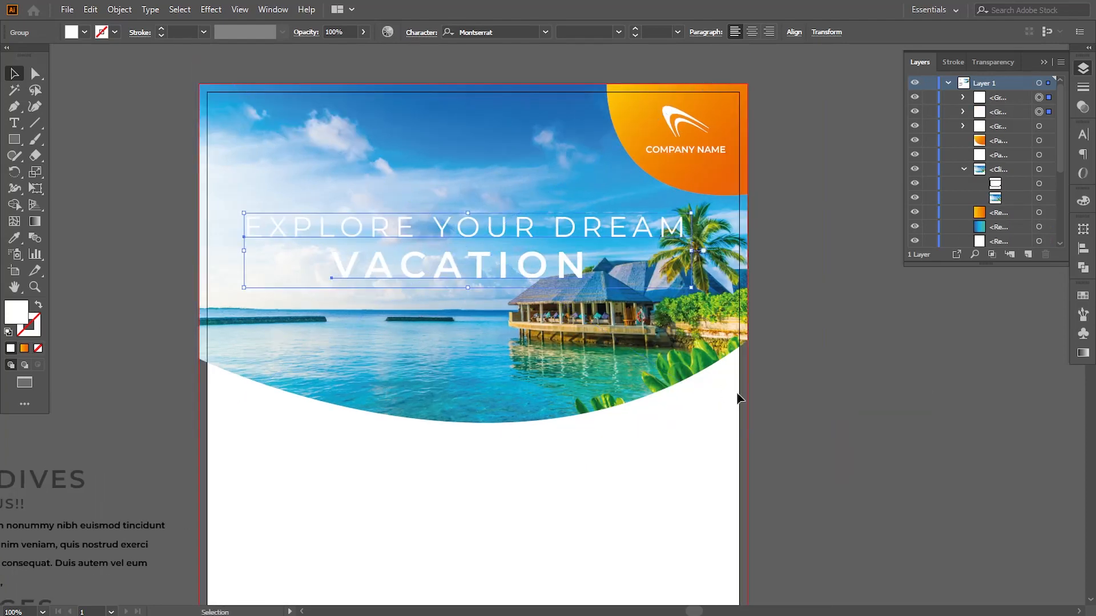
Show the rulers and place a vertical guide through the centre of the header photo at about X 4.14 in.
click(360, 114)
click(239, 9)
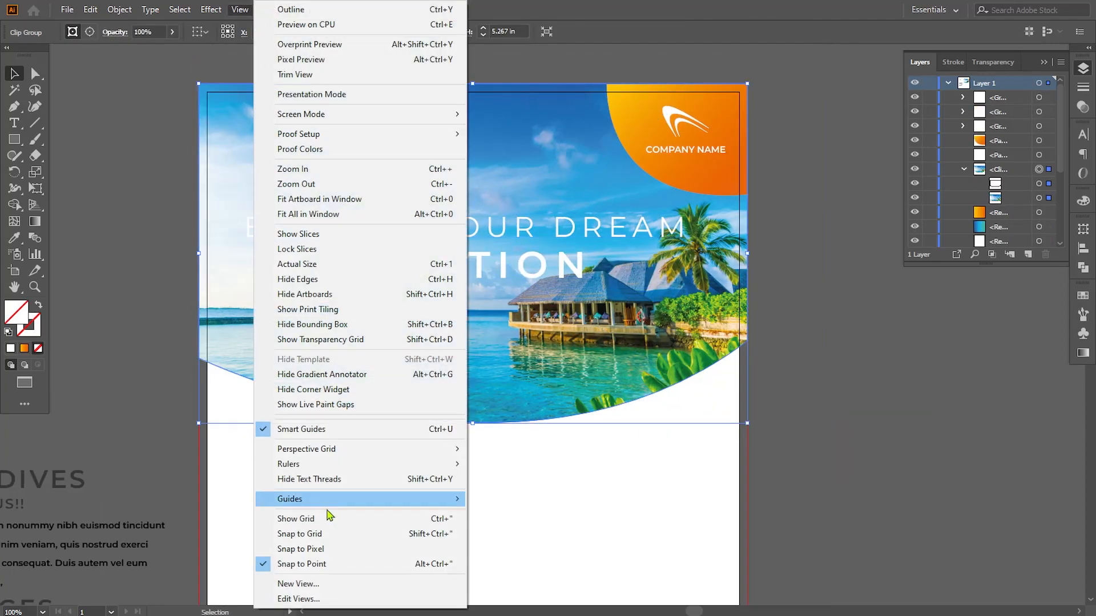
mouse_move(452, 464)
click(496, 464)
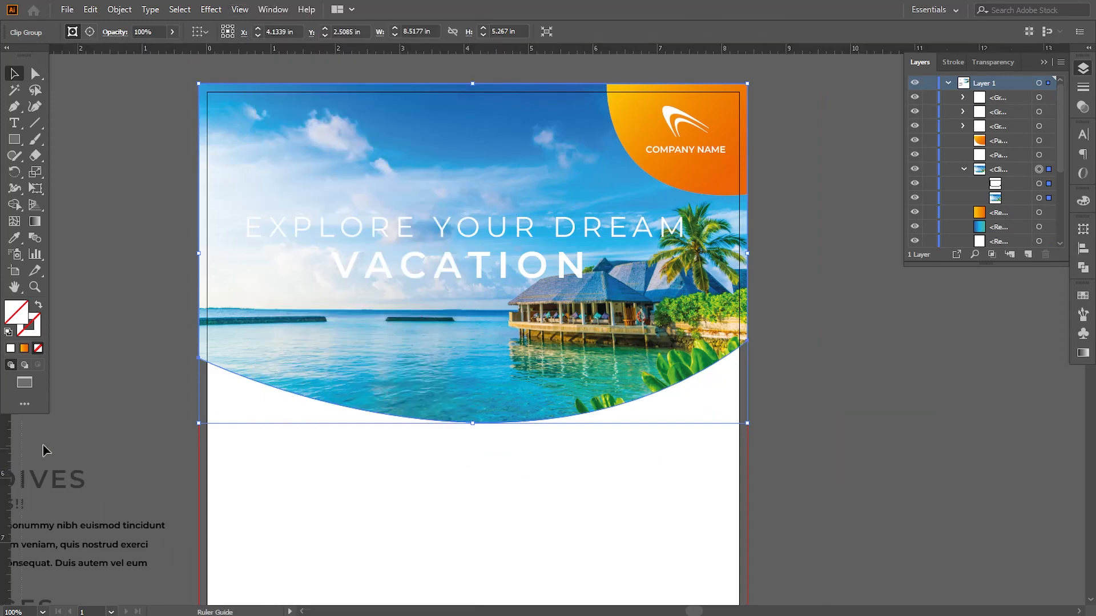
drag(468, 356, 473, 352)
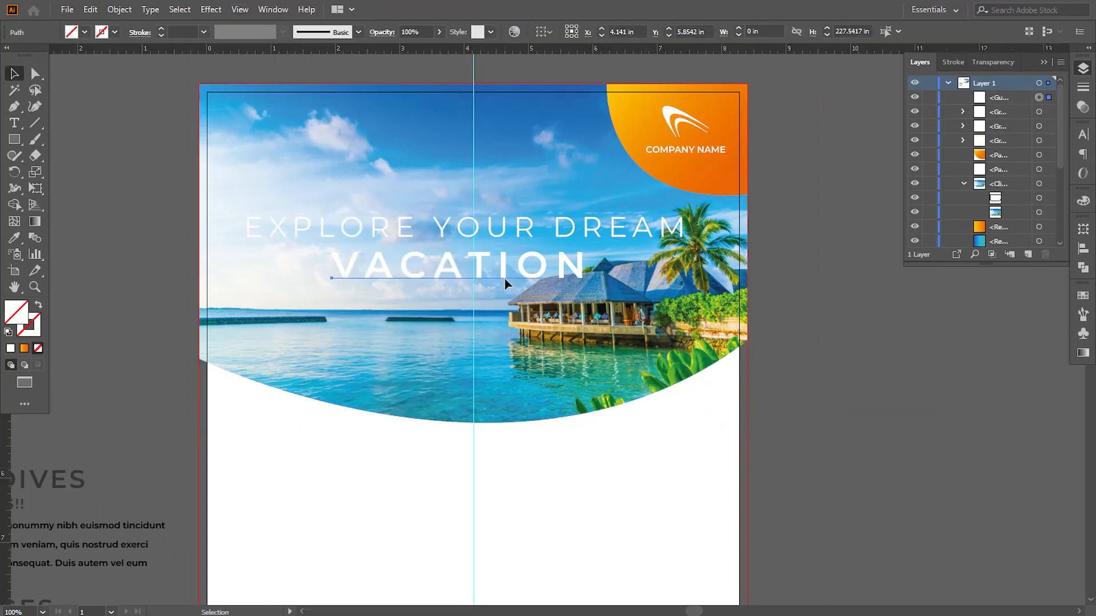
Centre both headline lines on the vertical guide and scale them down slightly.
click(504, 274)
shift+click(501, 234)
key(Right)
key(Right)
key(Right)
key(Right)
key(Right)
key(Right)
key(Right)
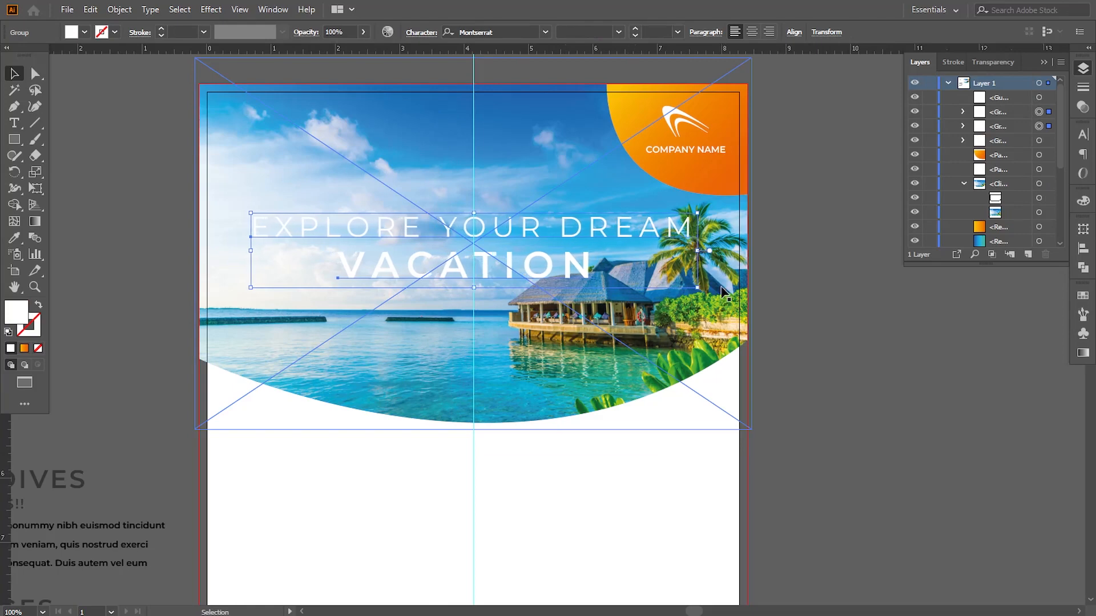
drag(700, 287, 693, 287)
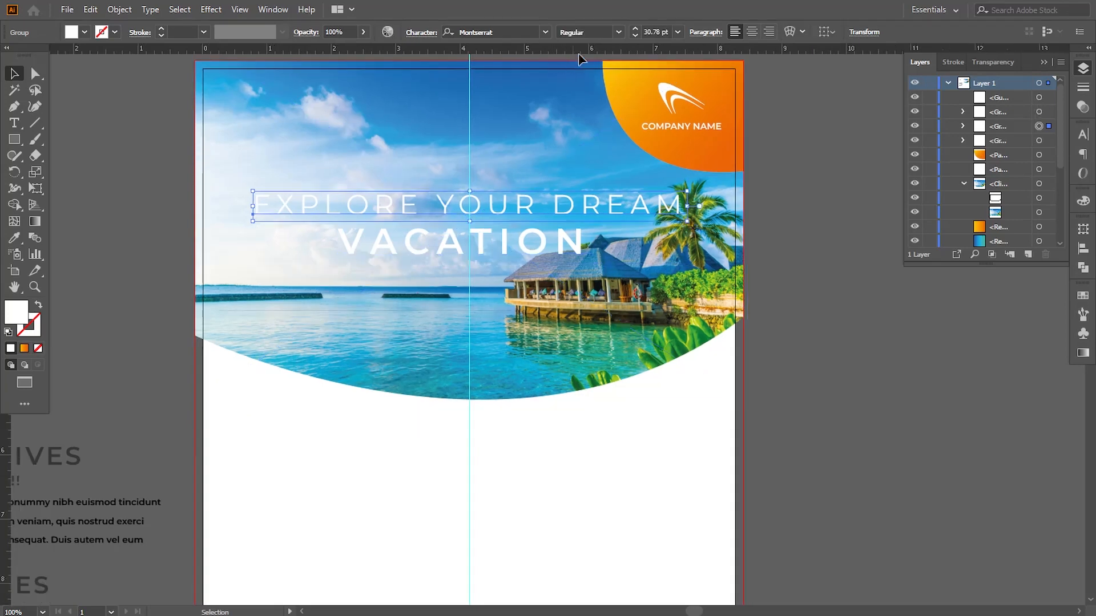
Set the EXPLORE YOUR DREAM line to SemiBold and the VACATION line to Bold.
click(618, 32)
click(591, 79)
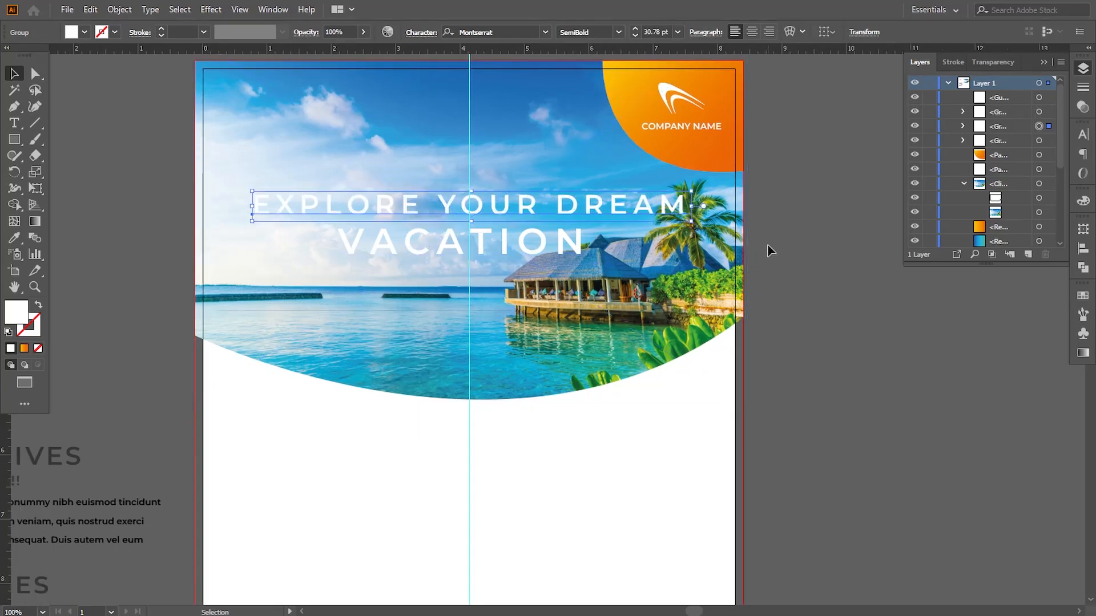
click(528, 251)
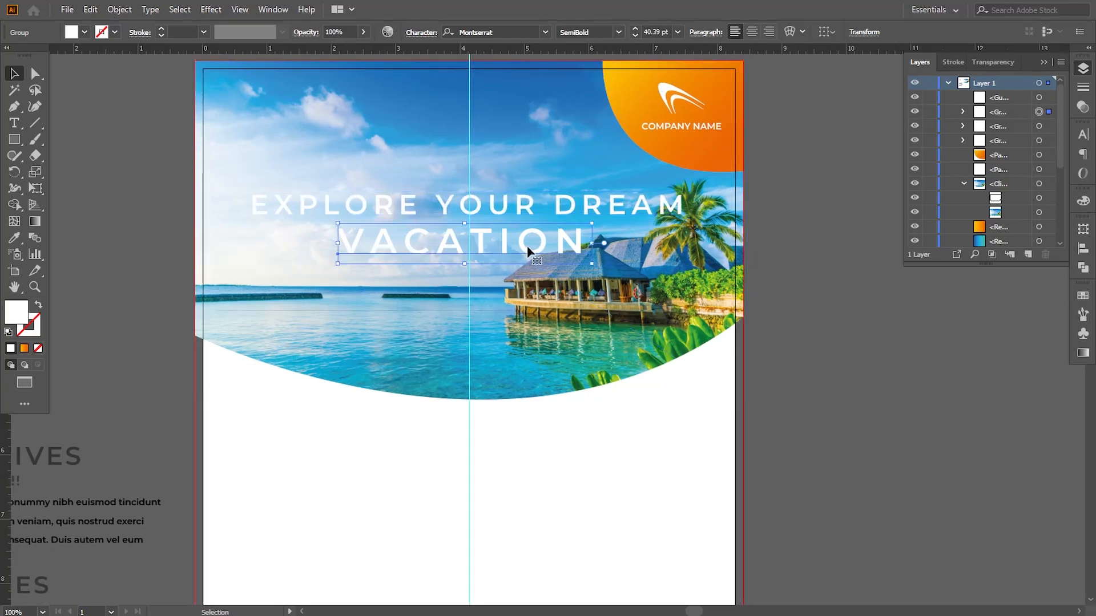
click(618, 33)
click(589, 91)
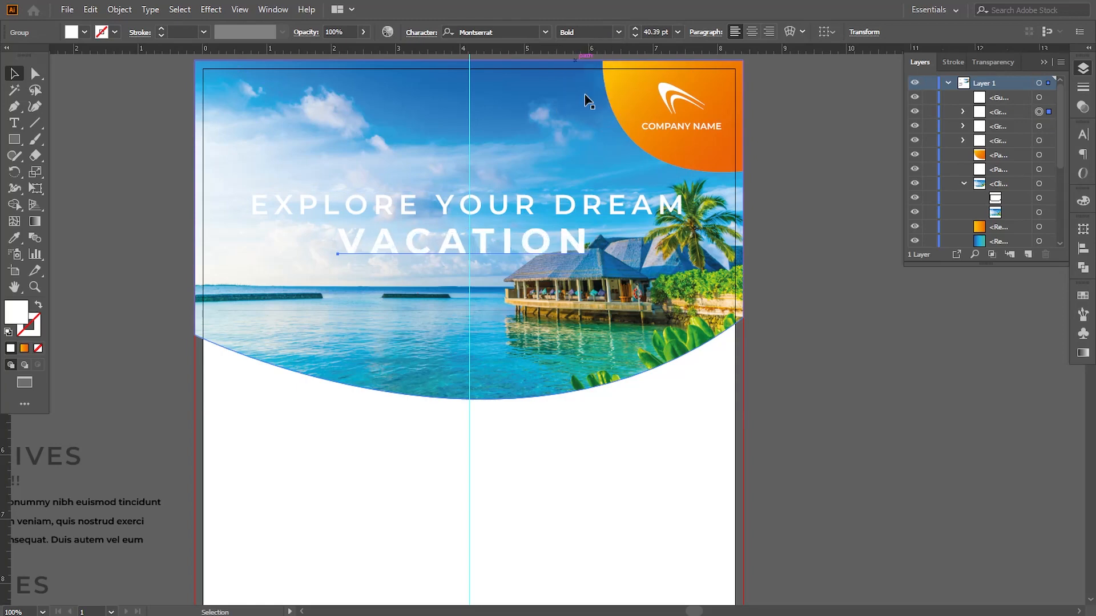
click(797, 336)
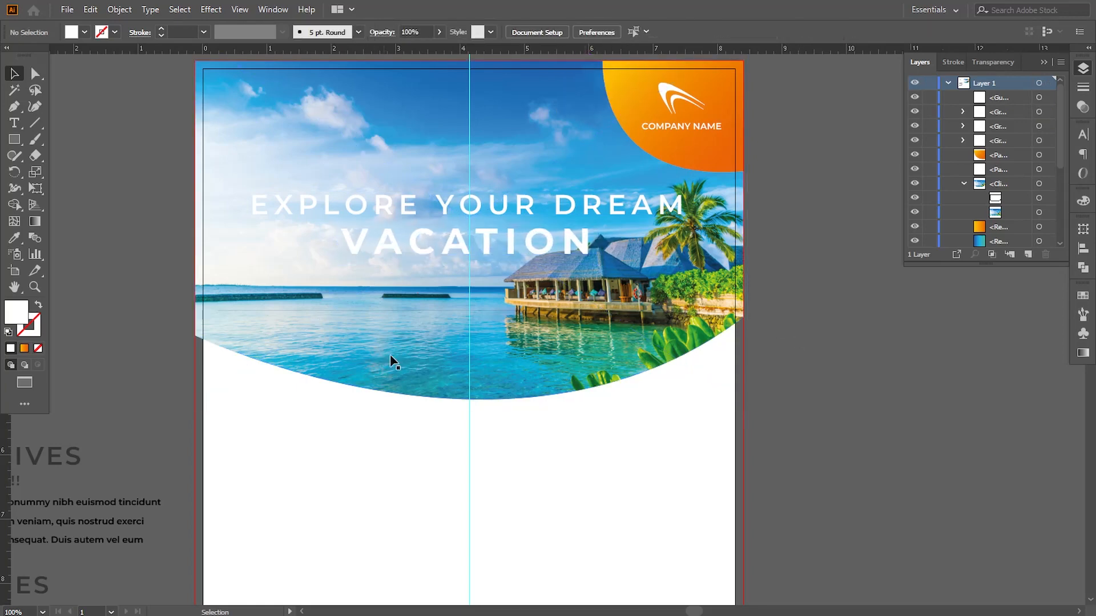
Apply a Multiply drop shadow to both headline lines with 50% opacity and 0.1 in X and Y offsets.
click(337, 250)
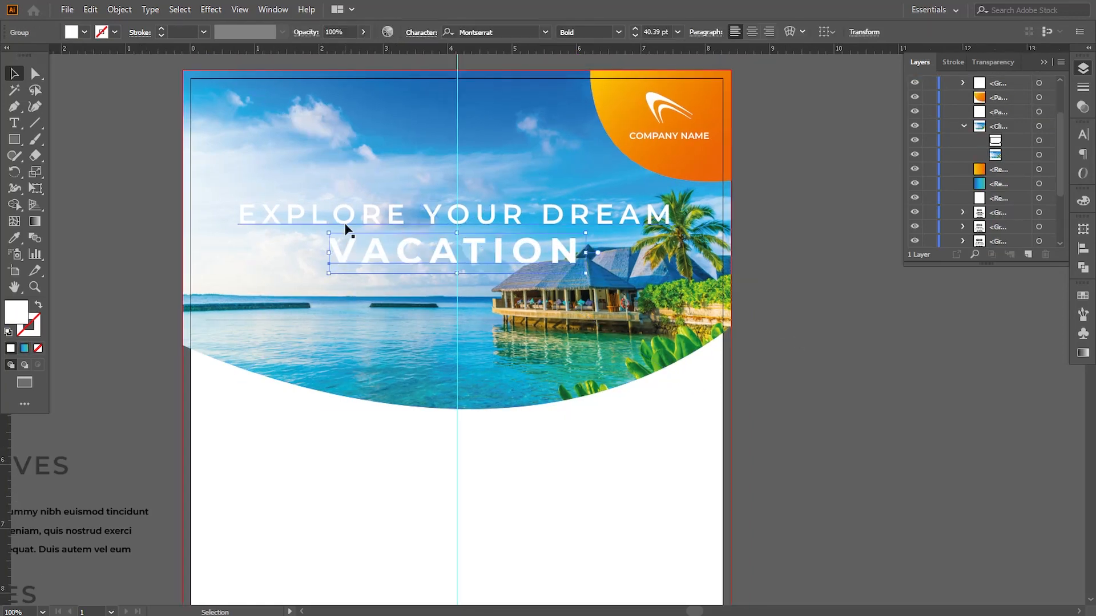
click(1044, 62)
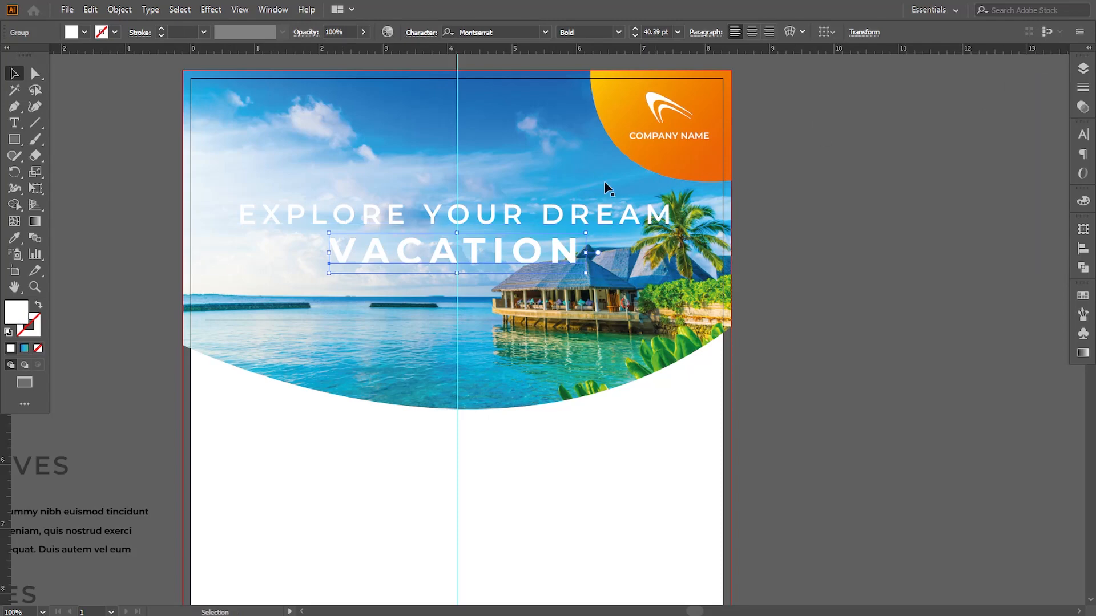
shift+click(482, 225)
click(211, 9)
mouse_move(256, 164)
click(366, 168)
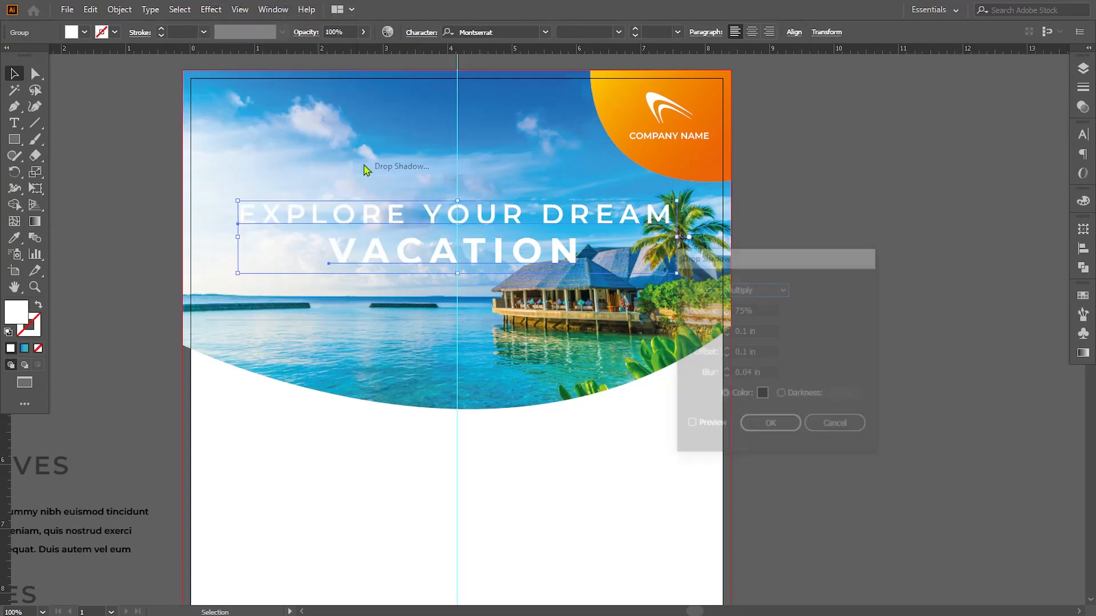
click(690, 426)
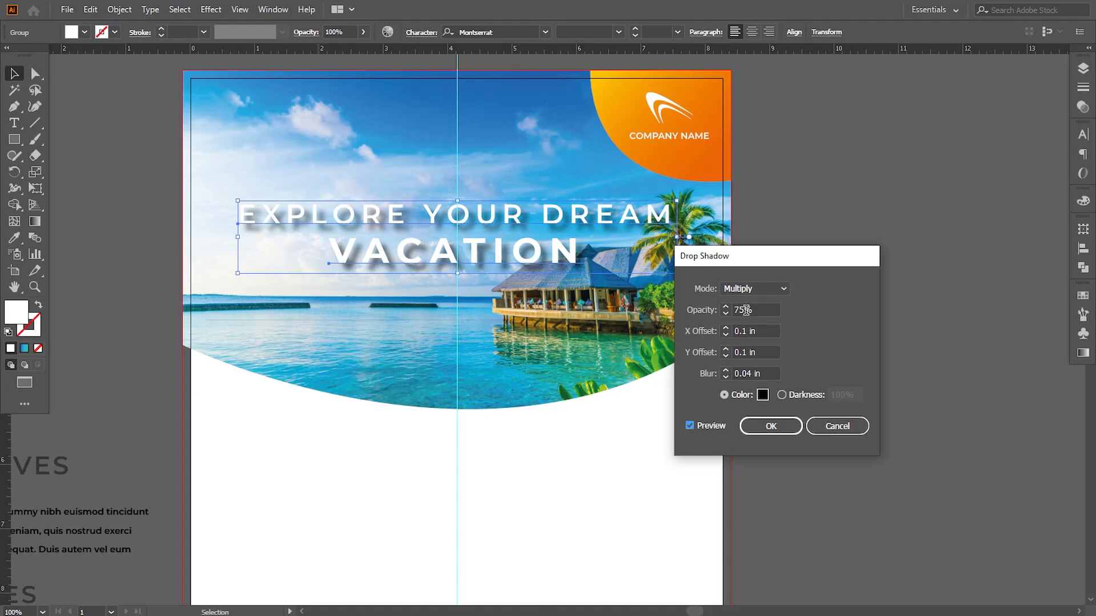
click(690, 426)
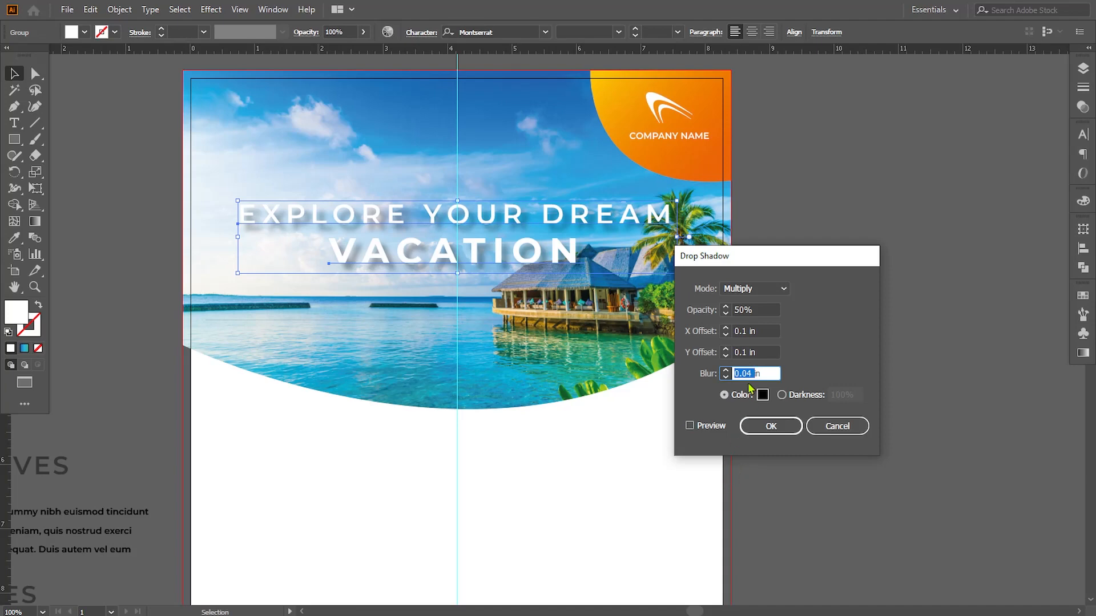
click(690, 426)
click(770, 426)
click(816, 449)
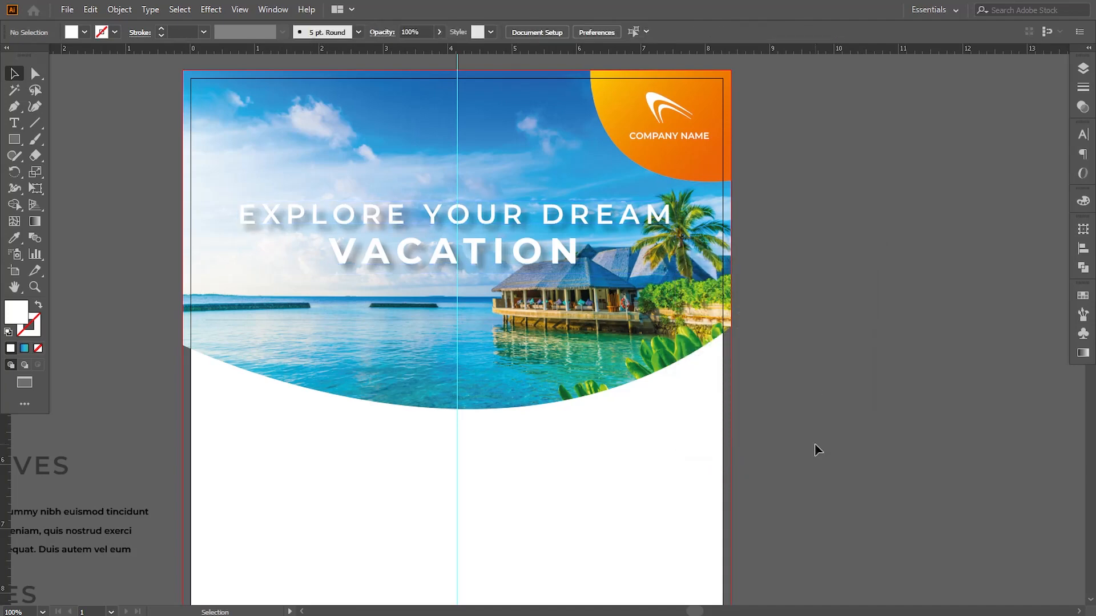
Draw a closed shape with the Pen tool whose lower edge curves just below the photo, from X -0.125 to about 8.39 in.
drag(537, 498, 565, 443)
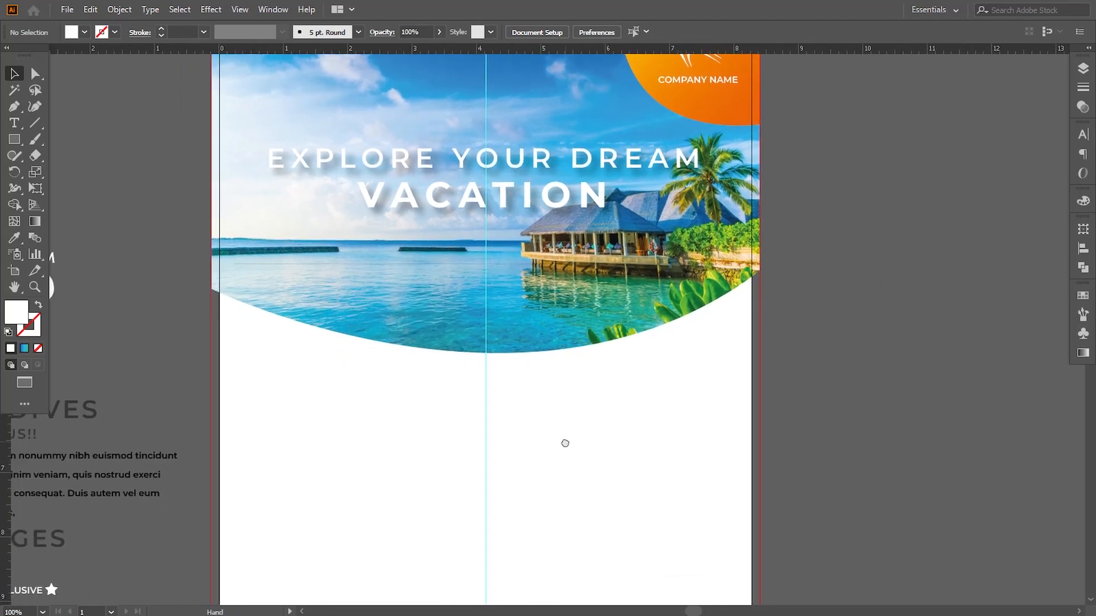
key(p)
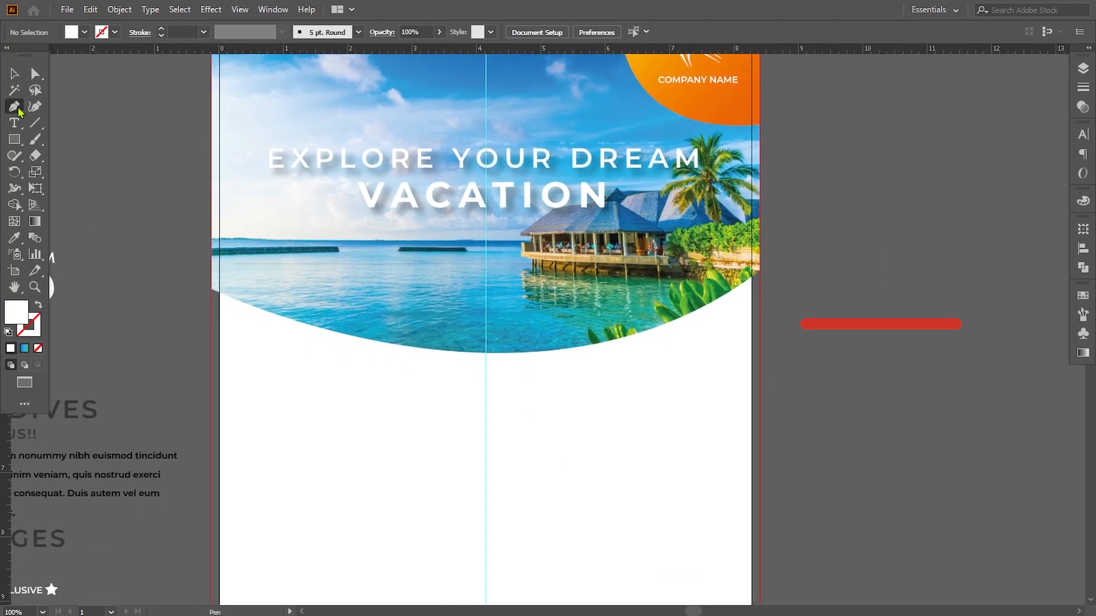
click(213, 289)
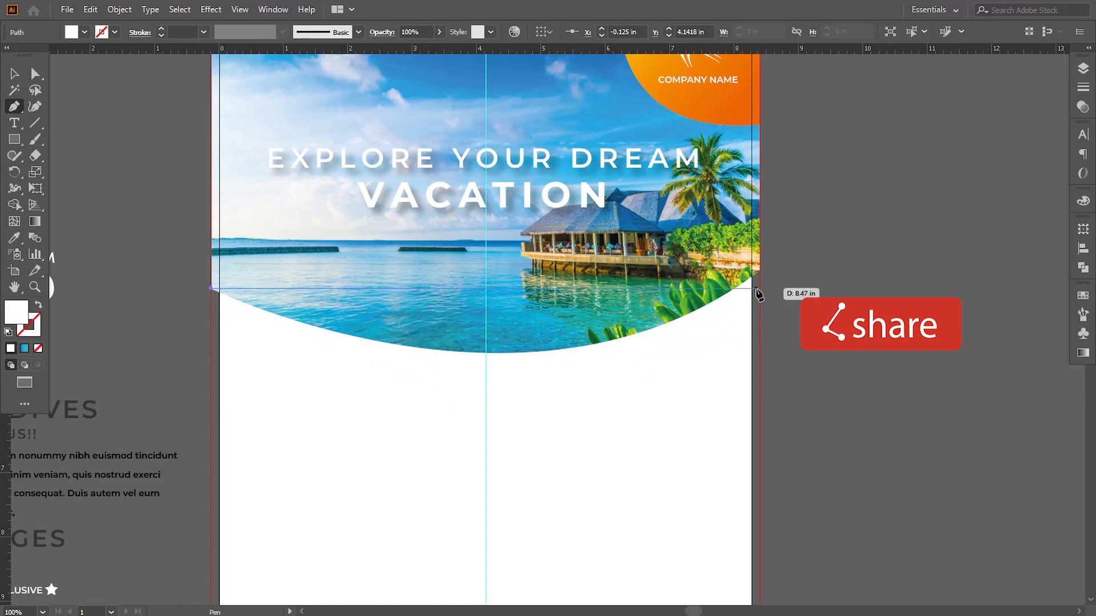
drag(759, 288, 1015, 105)
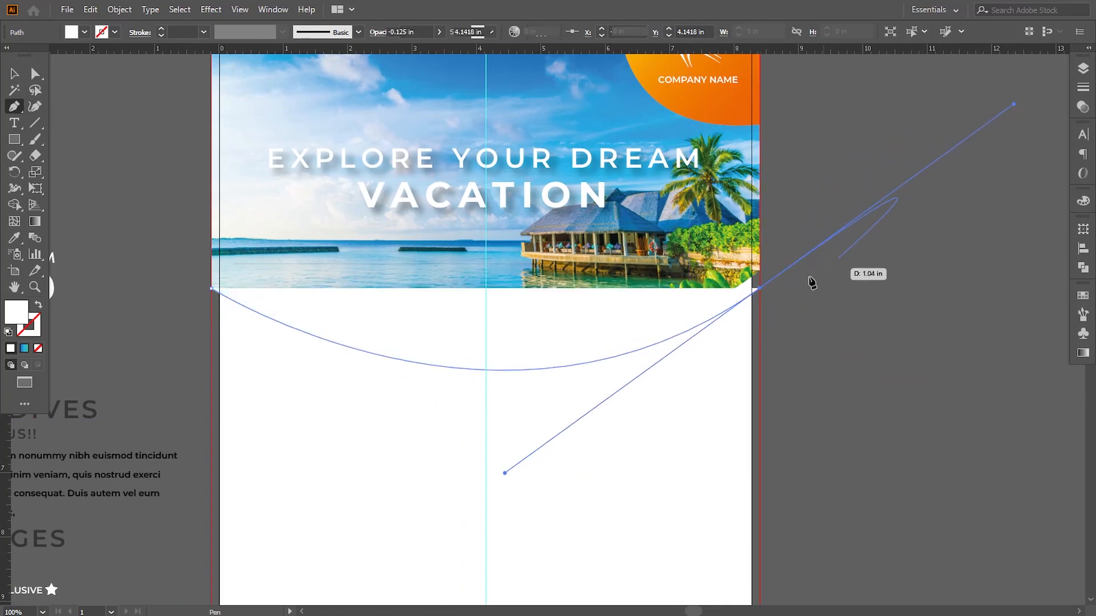
click(759, 289)
click(759, 250)
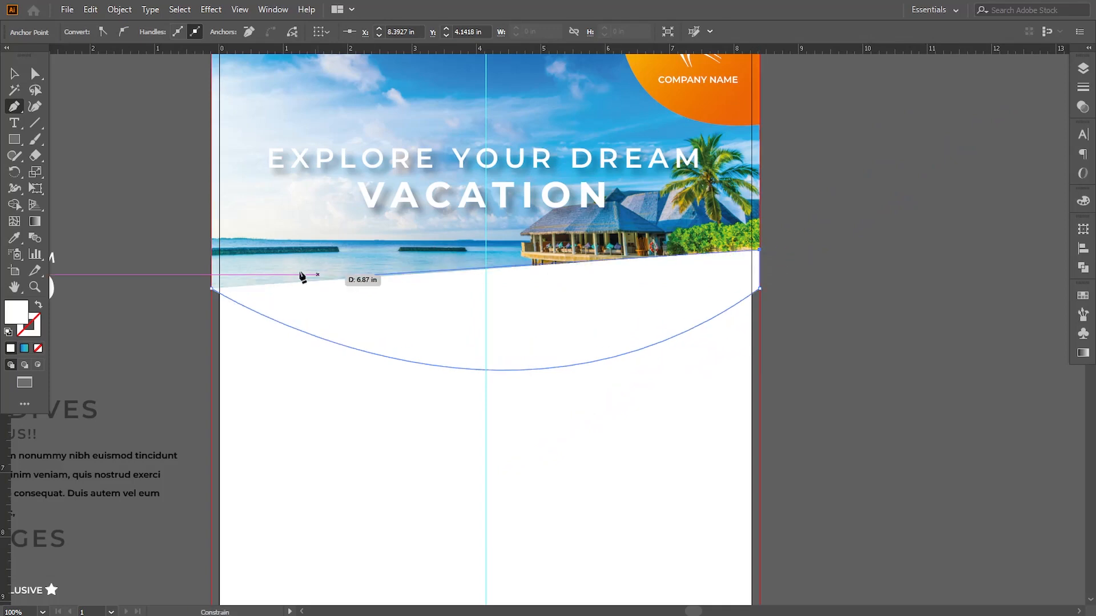
click(211, 289)
Fill the curved shape with the orange gradient sampled from the logo corner and send it behind the header photo.
click(744, 125)
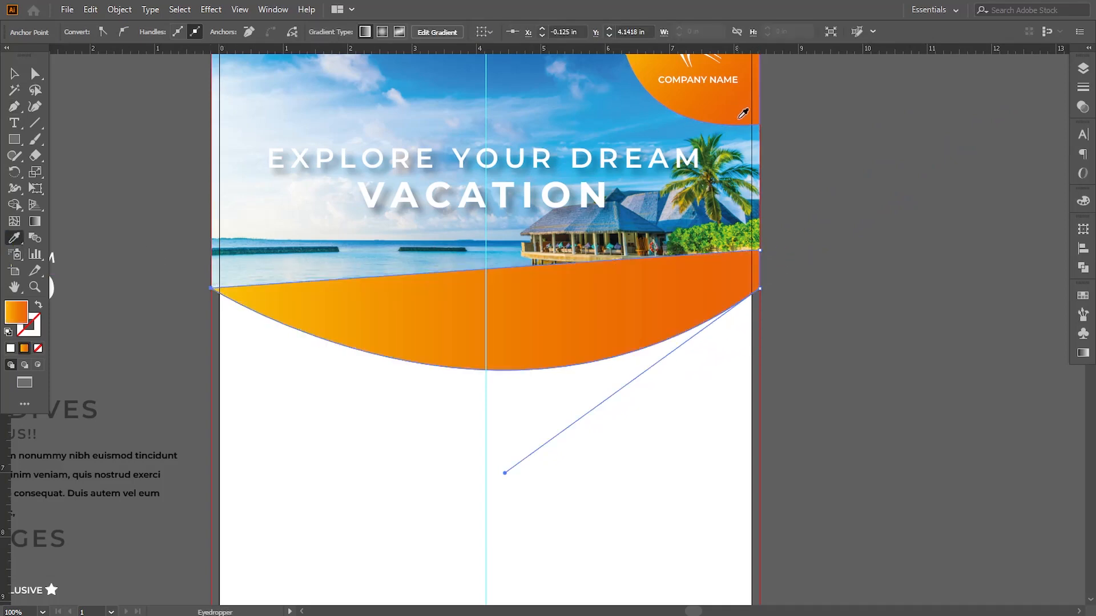
key(v)
right_click(381, 300)
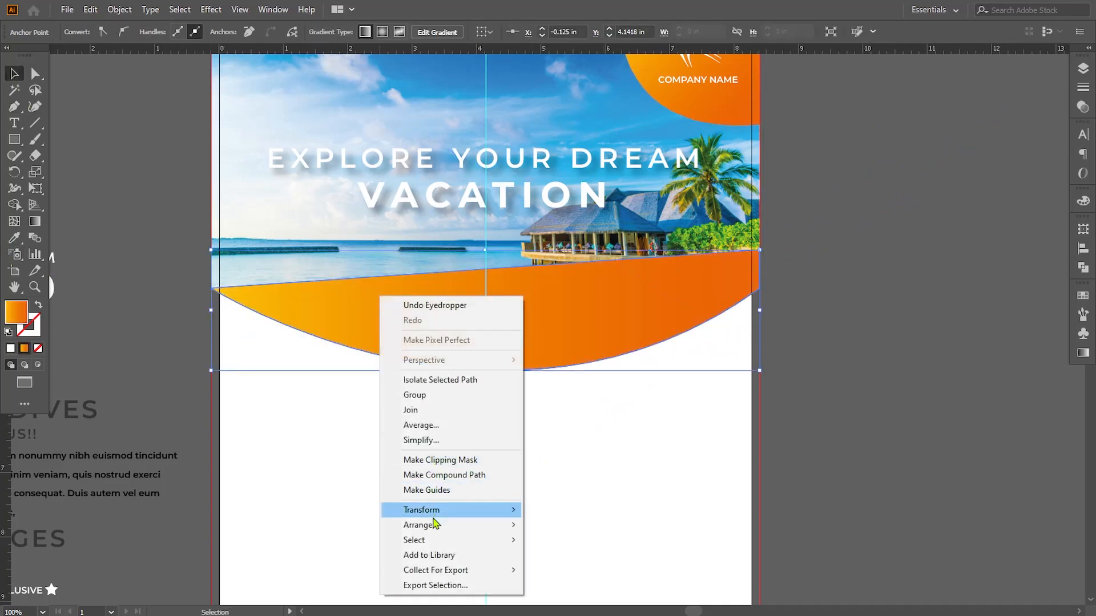
mouse_move(422, 525)
click(565, 556)
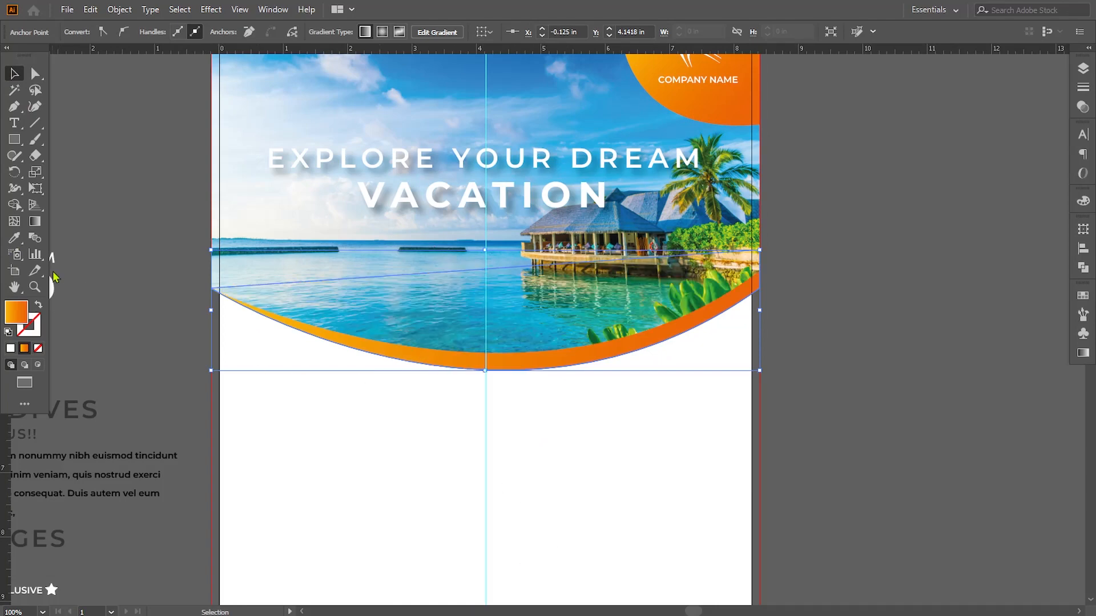
click(93, 314)
Draw a second shape's outer curve with the Pen tool from the right bleed edge at Y 4.58 in to the photo's lower-left corner.
key(space)
drag(190, 366, 164, 341)
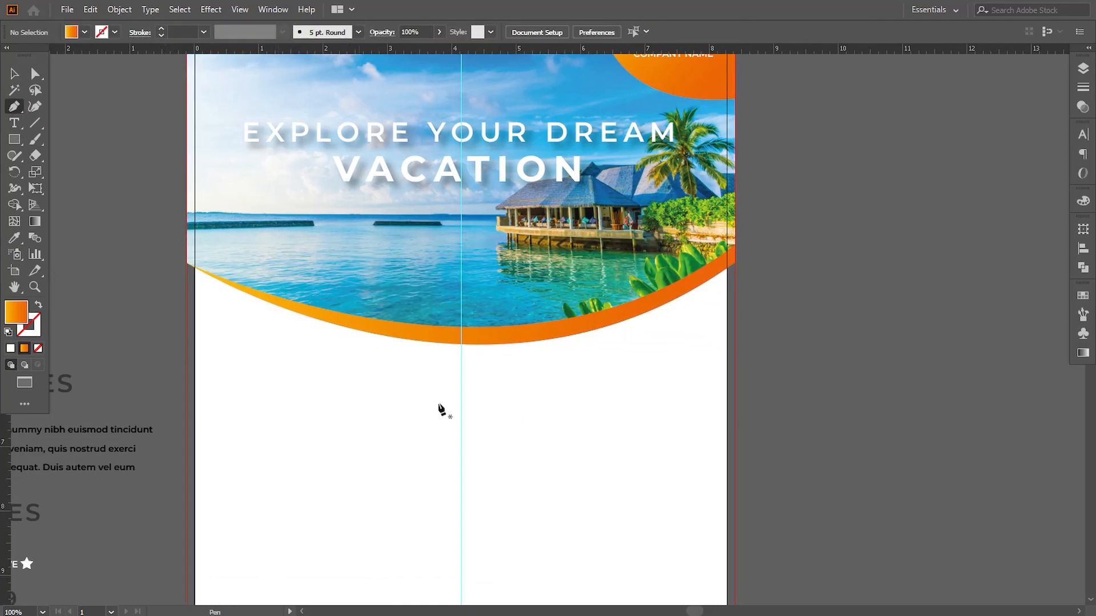
click(734, 245)
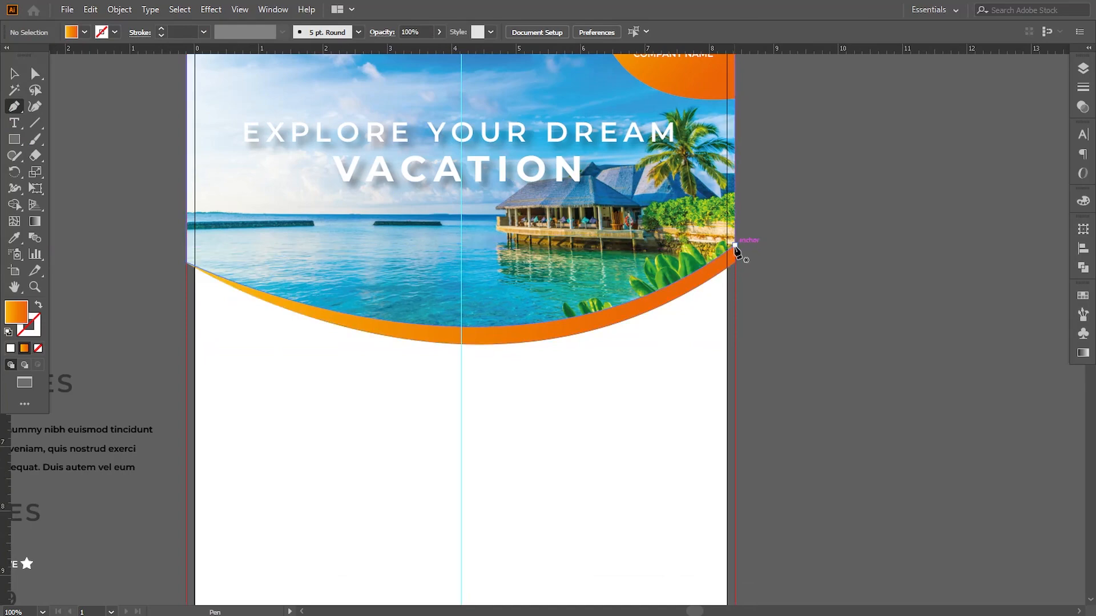
click(734, 292)
key(space)
drag(369, 395, 436, 430)
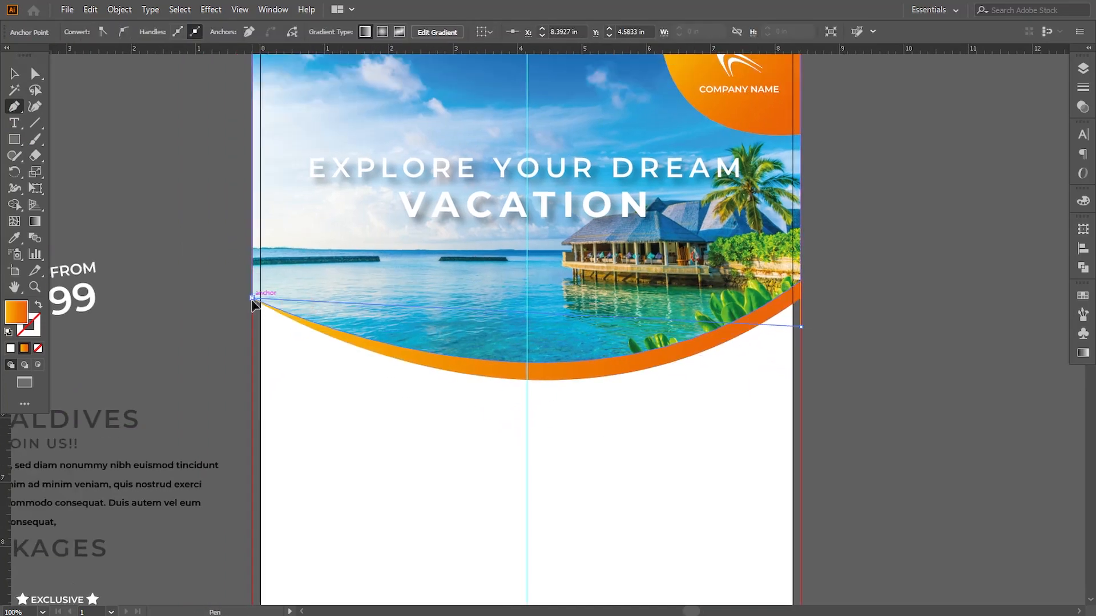
drag(252, 300, 65, 87)
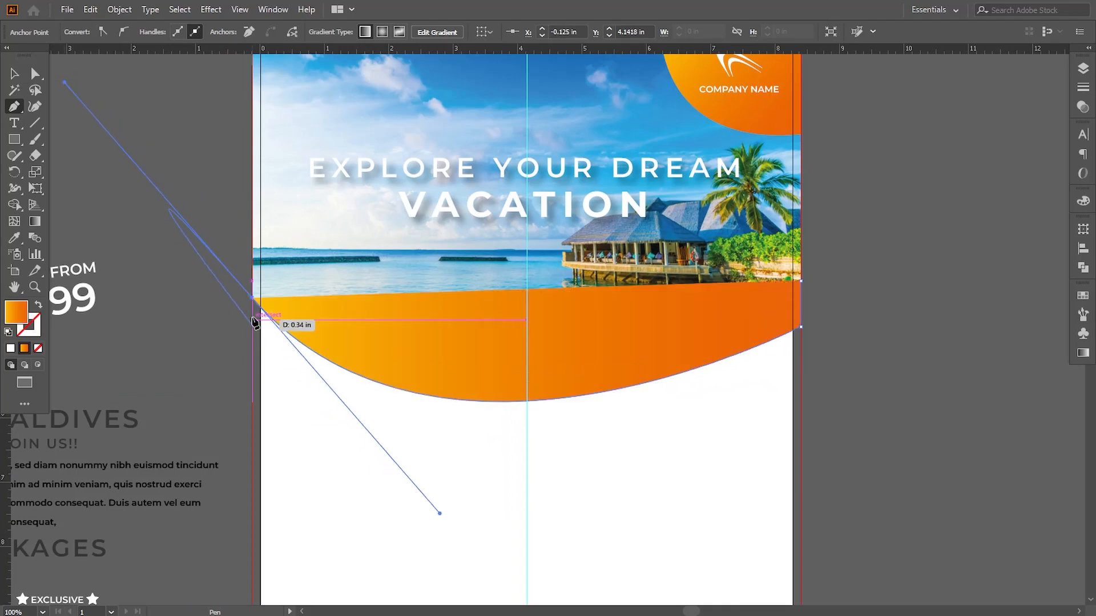
Close the second curved shape with an upper edge that follows the photo's curve back to its right-hand starting anchor.
click(383, 268)
key(ctrl+z)
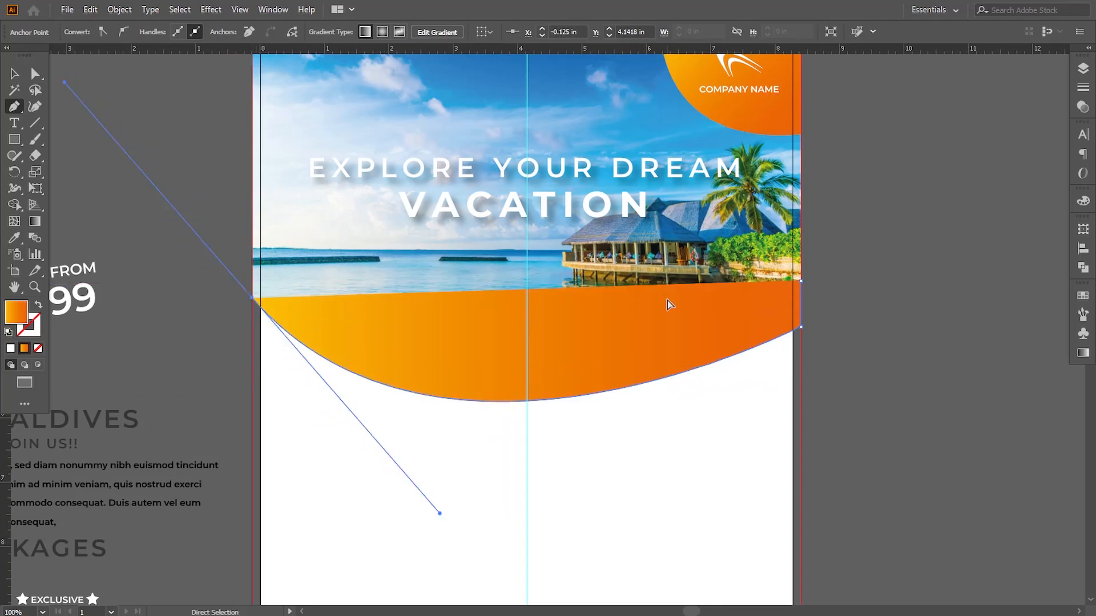
click(253, 298)
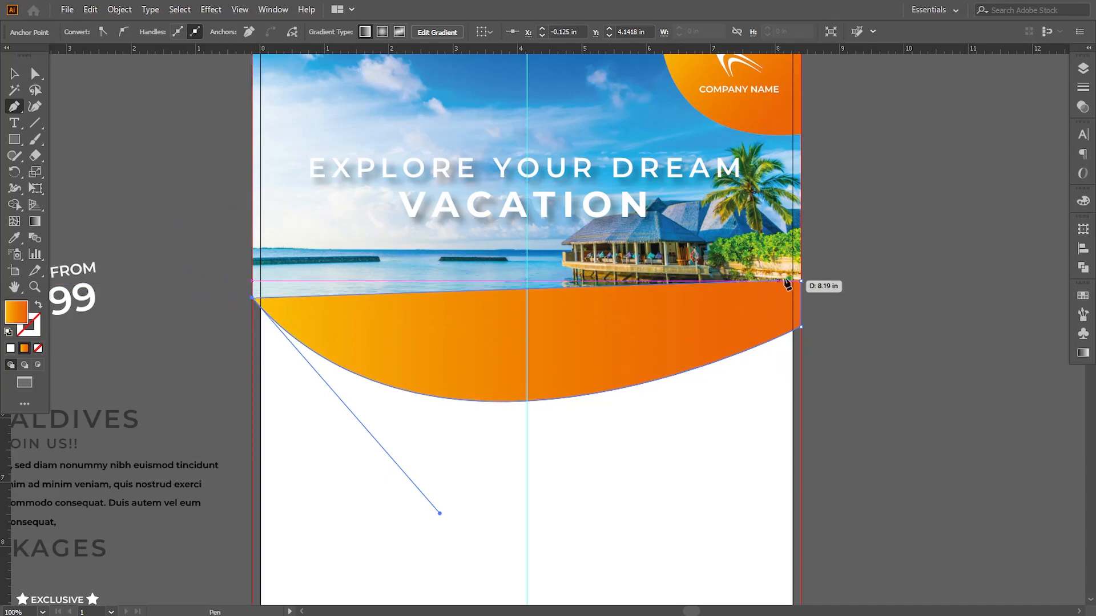
drag(800, 281, 947, 165)
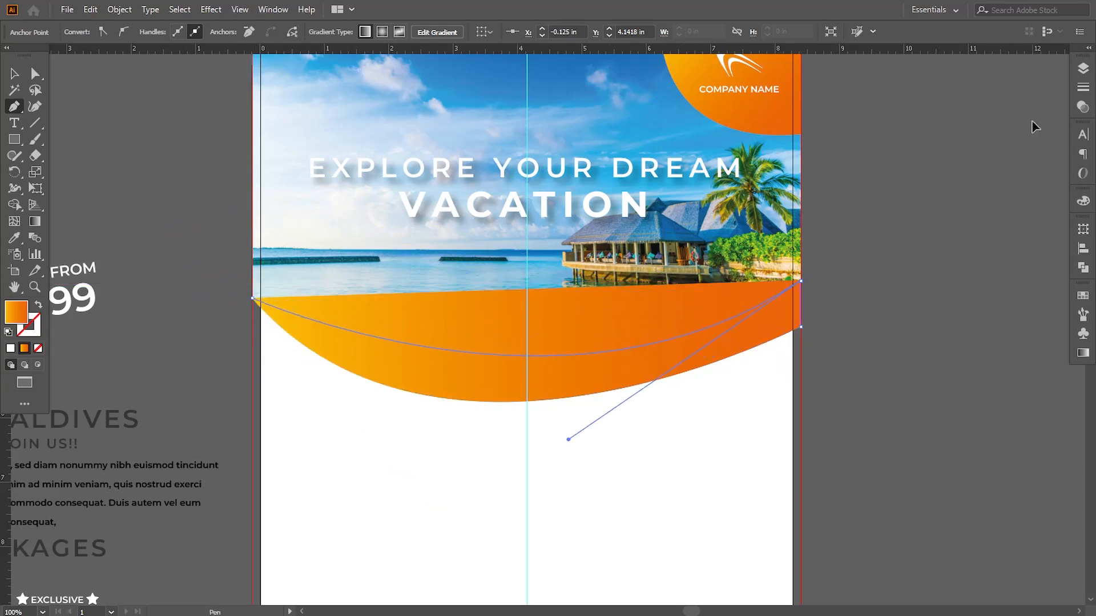
drag(1034, 127, 1034, 127)
drag(233, 295, 462, 339)
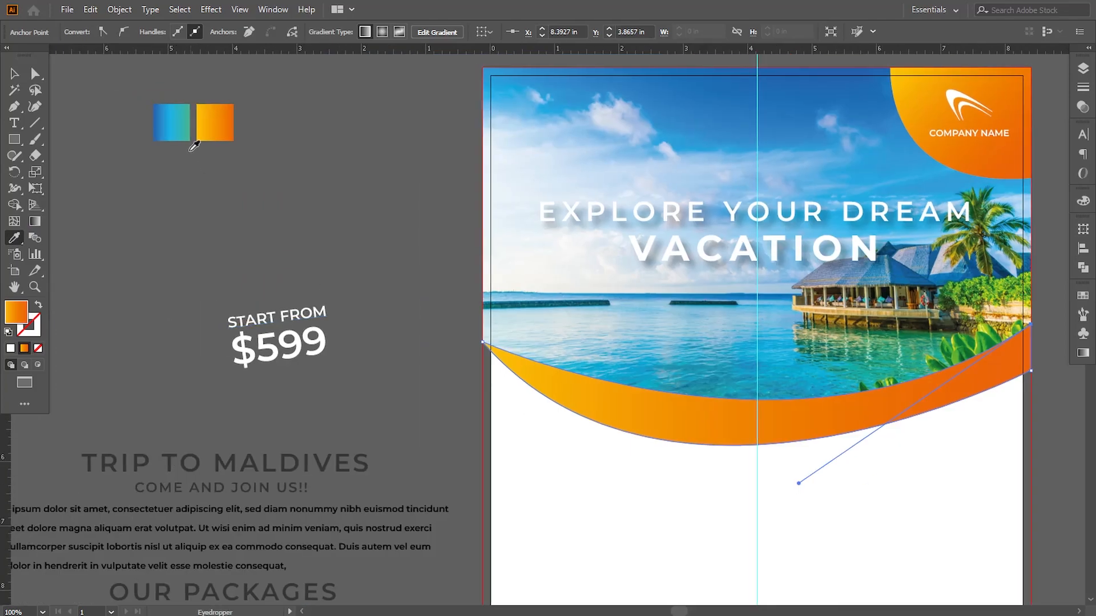
Fill the second curved shape with the blue-green gradient from the sample swatch and lower its upper curve to expose the orange band.
click(186, 139)
drag(600, 347, 313, 311)
click(35, 74)
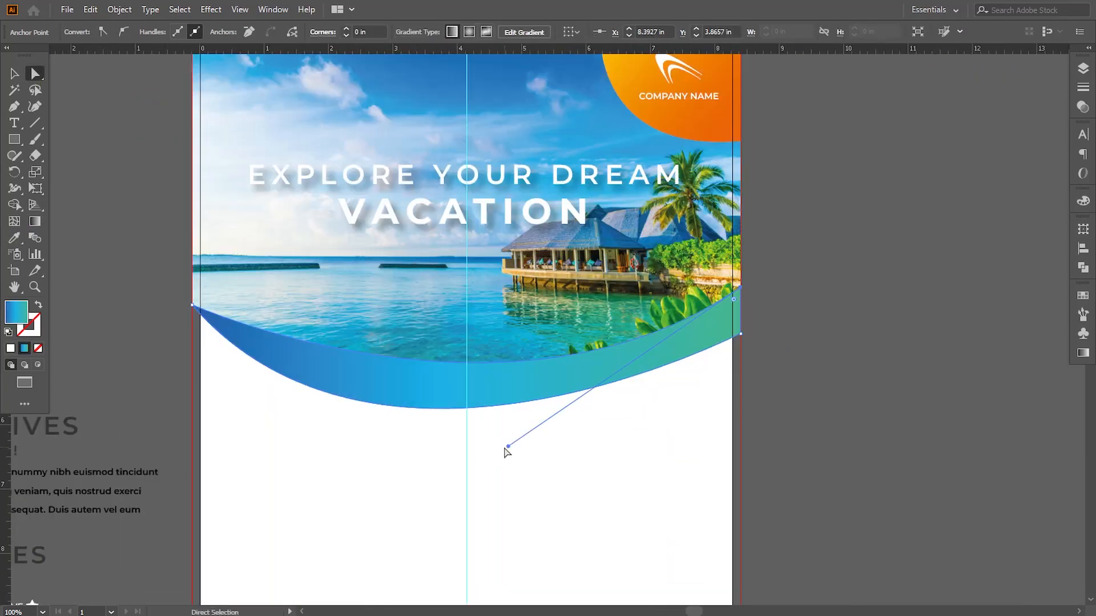
drag(508, 447, 450, 485)
drag(483, 485, 509, 496)
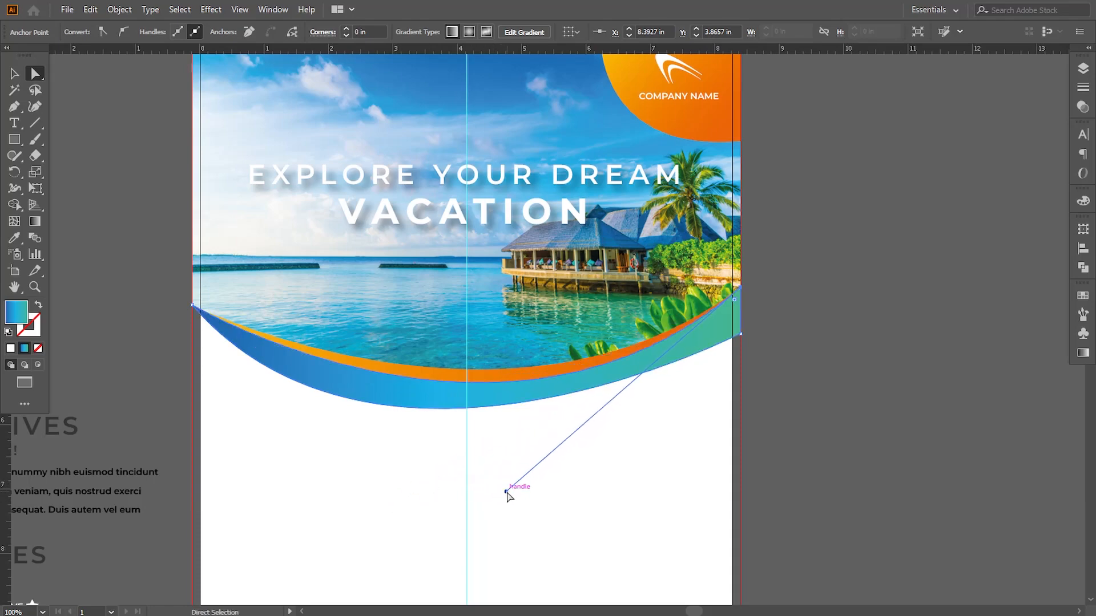
Reshape the blue-green band's lower curve from its left-hand anchor so the band becomes slimmer under the orange one.
click(197, 319)
click(193, 307)
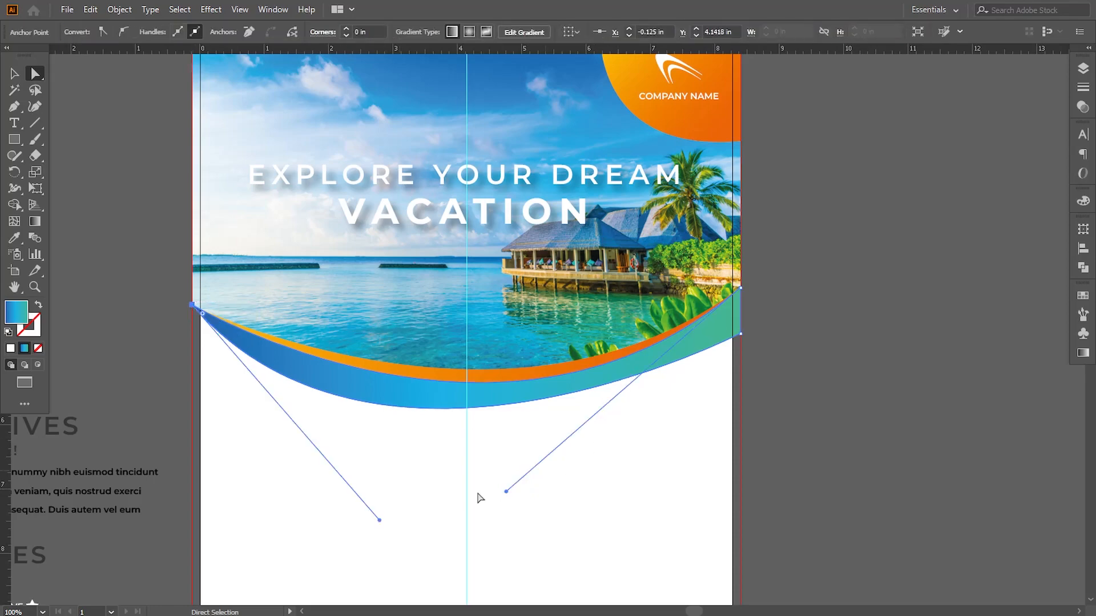
drag(382, 522, 487, 497)
click(855, 434)
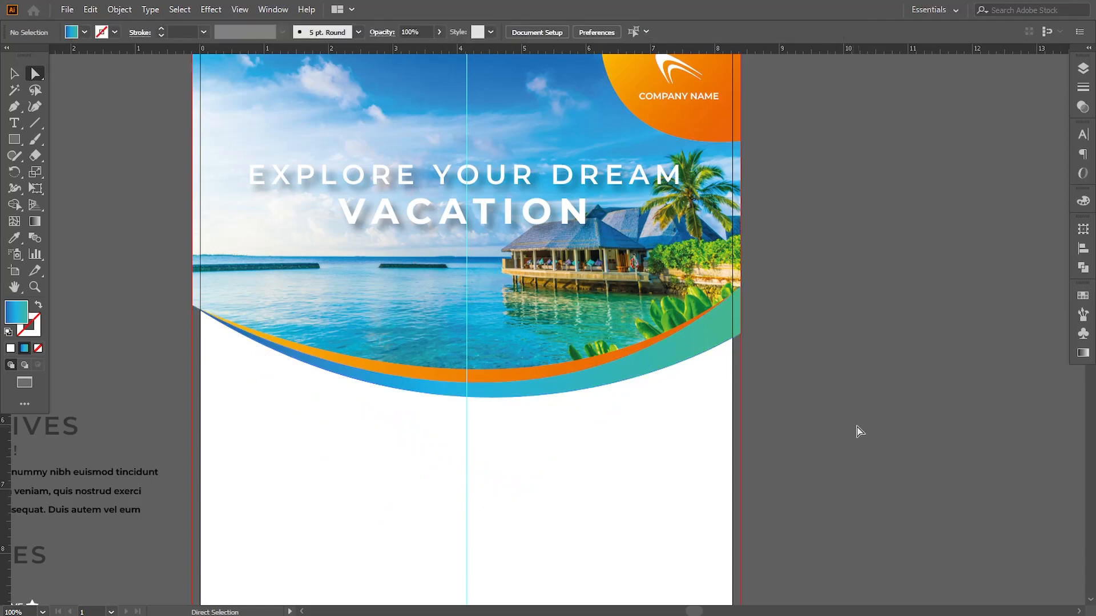
drag(551, 462, 567, 459)
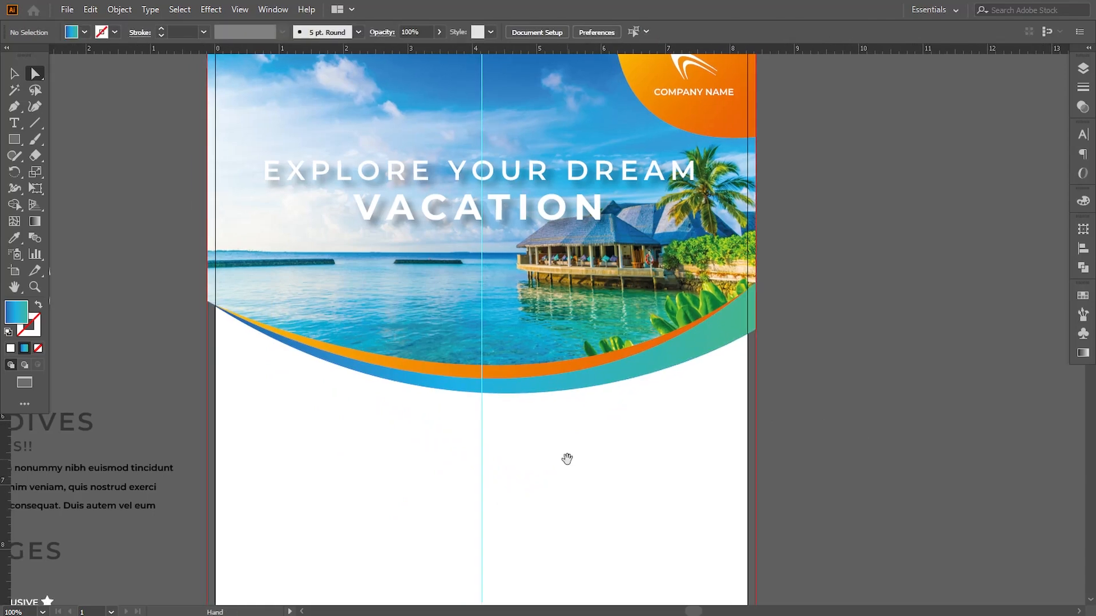
Draw a curved path with the Pen tool across the lower photo, from the left bleed edge to the right bleed edge.
click(207, 267)
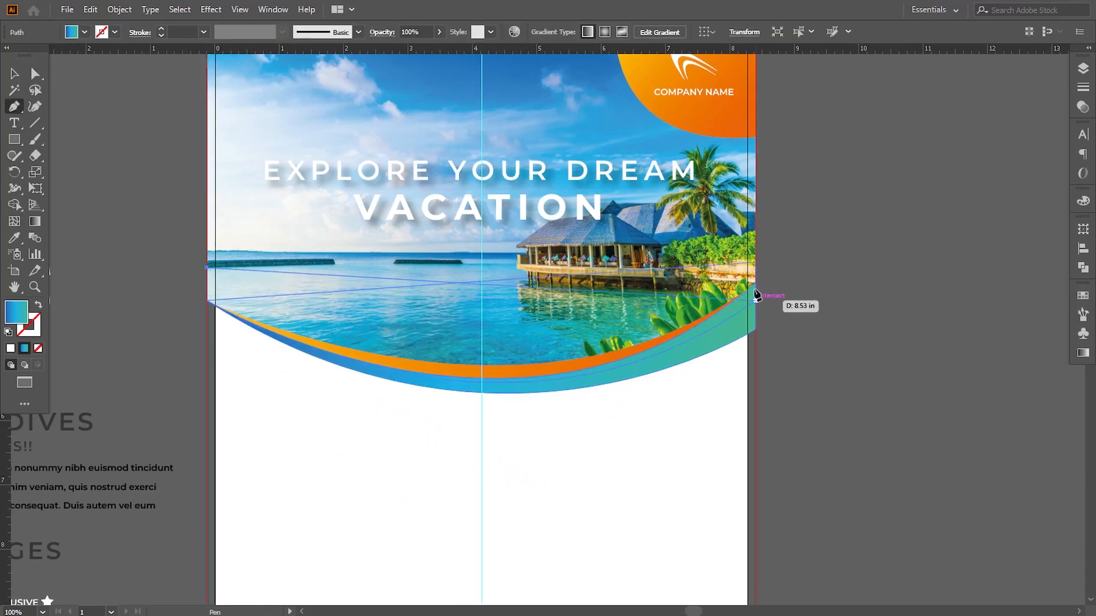
drag(755, 249, 1005, 137)
click(756, 249)
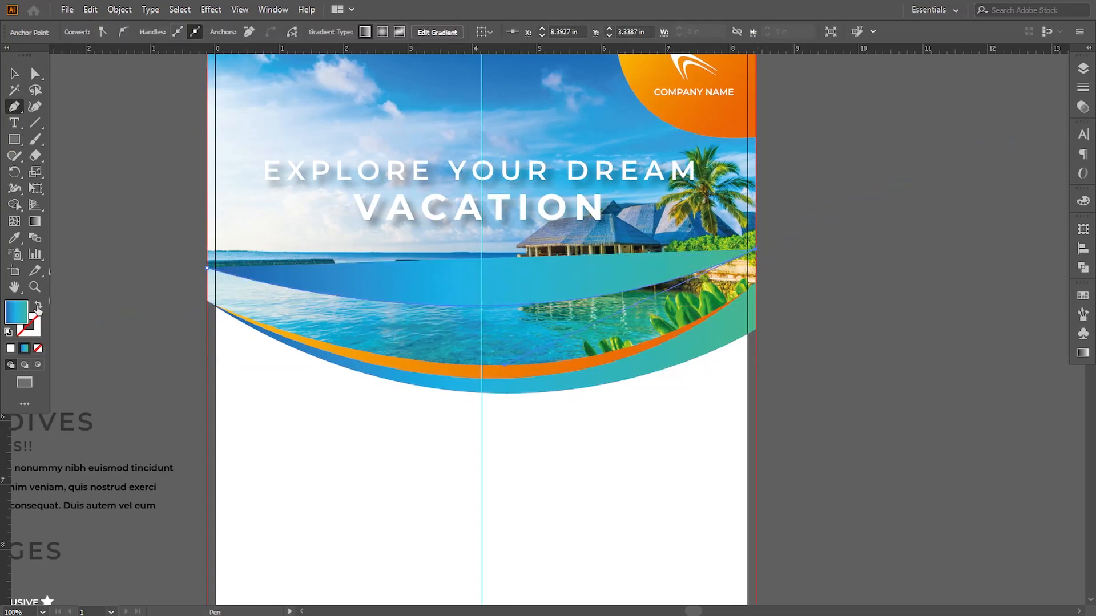
Remove the new path's fill and give it a white (ffffff) stroke.
click(37, 306)
double_click(29, 324)
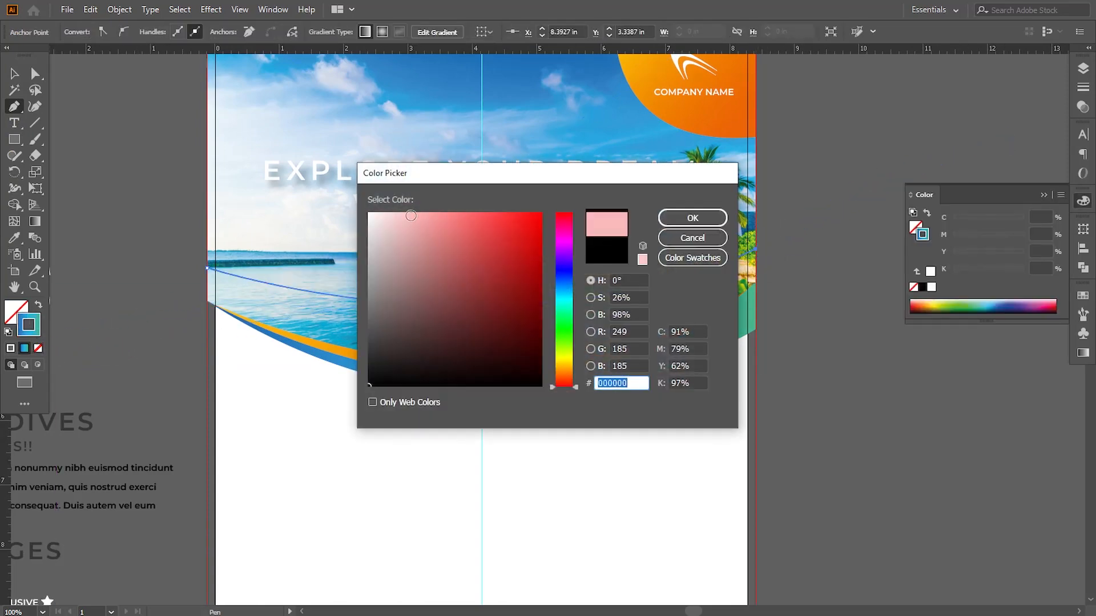
text(ffffff)
click(675, 217)
ctrl+click(87, 123)
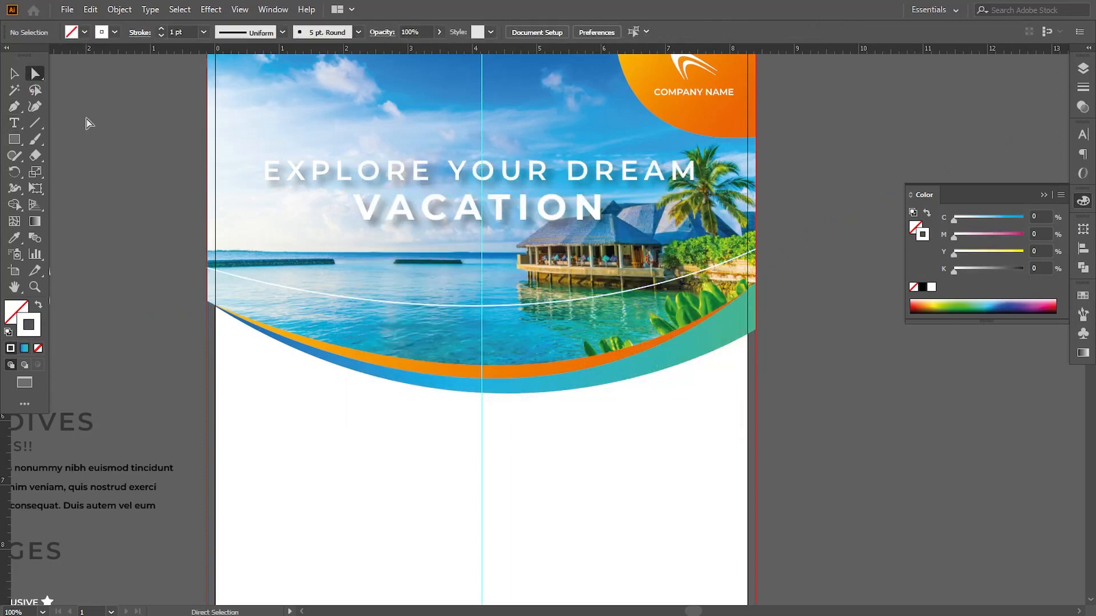
Lower both end anchors of the white line and deepen its curve so it follows the photo's lower edge.
drag(207, 268, 208, 296)
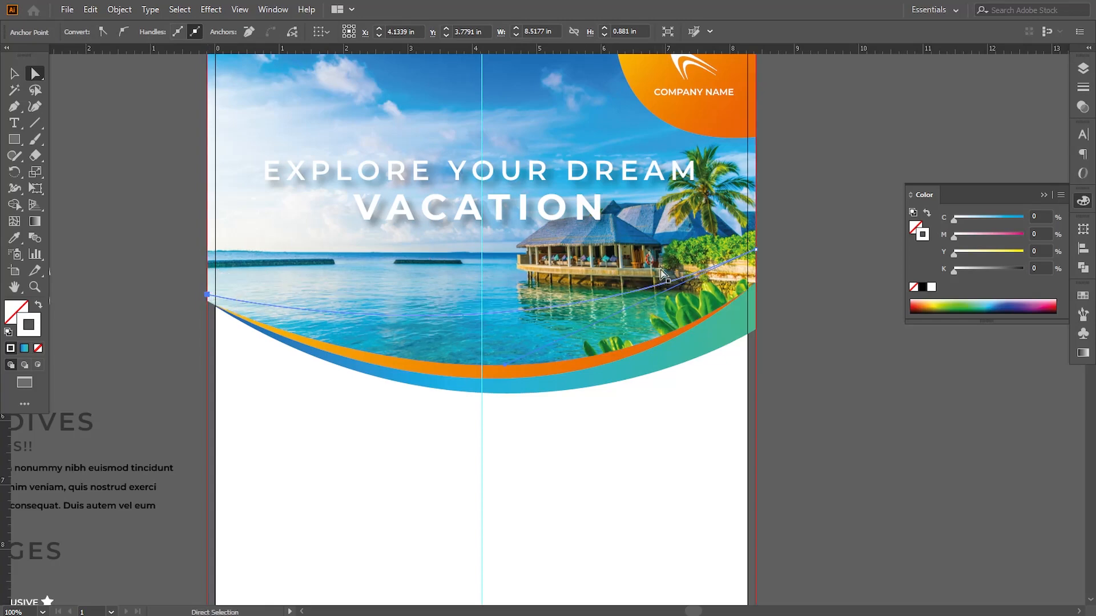
drag(756, 250, 755, 263)
drag(505, 379, 512, 433)
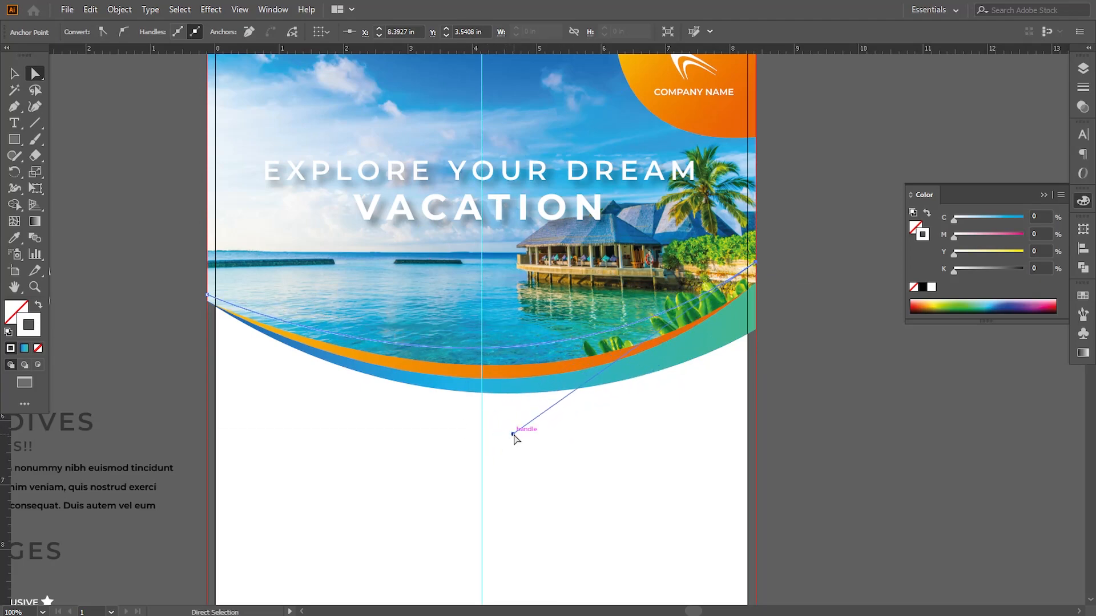
click(14, 74)
click(139, 158)
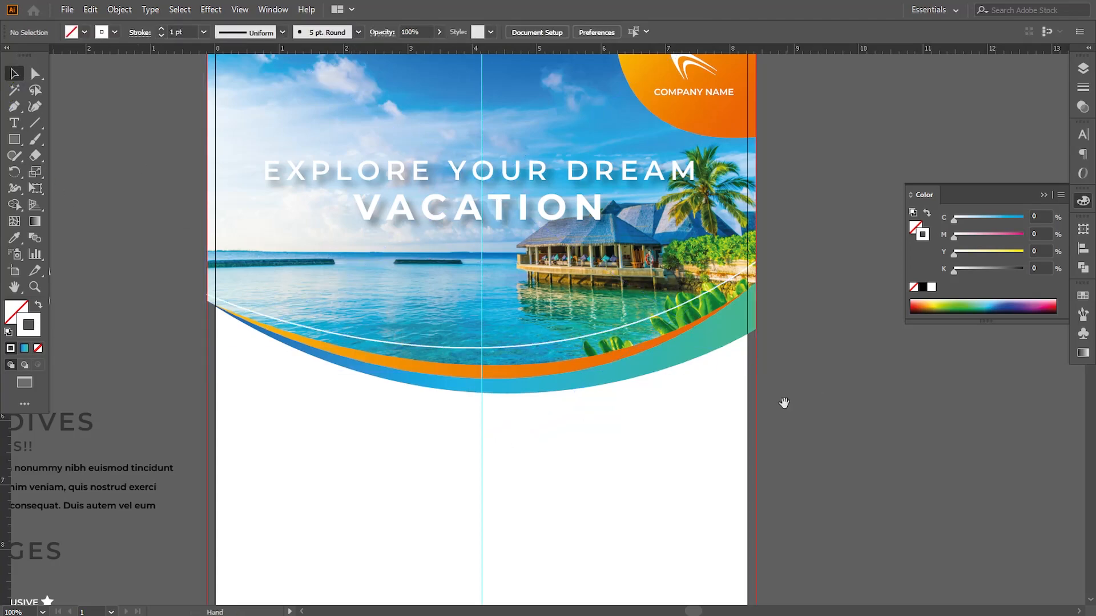
Set the white curved line's stroke weight to 1.5 pt.
scroll(782, 402, down, 1)
click(603, 330)
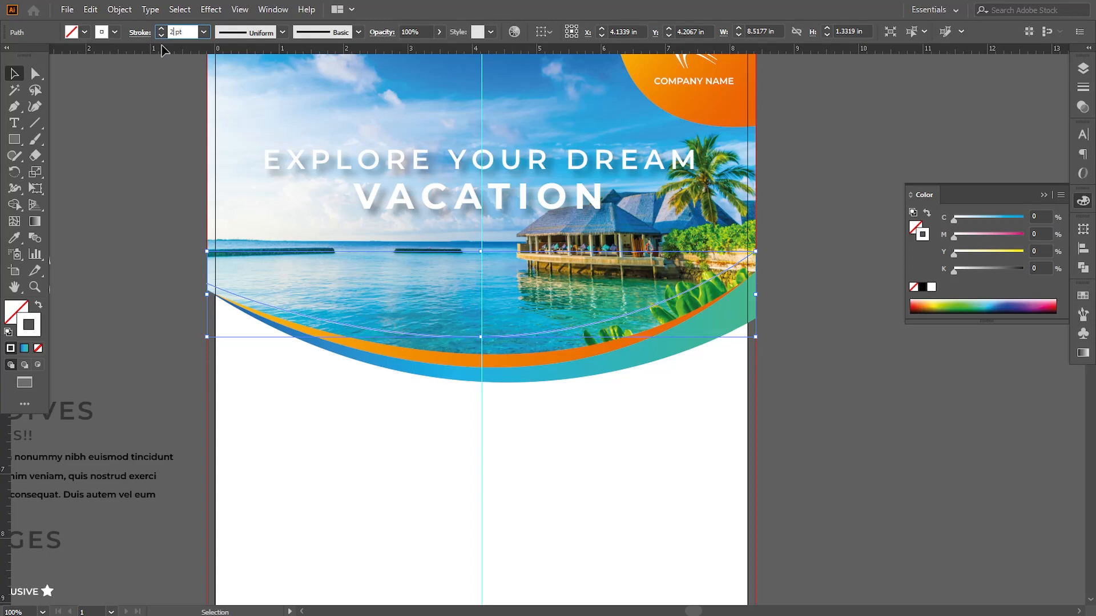
key(Return)
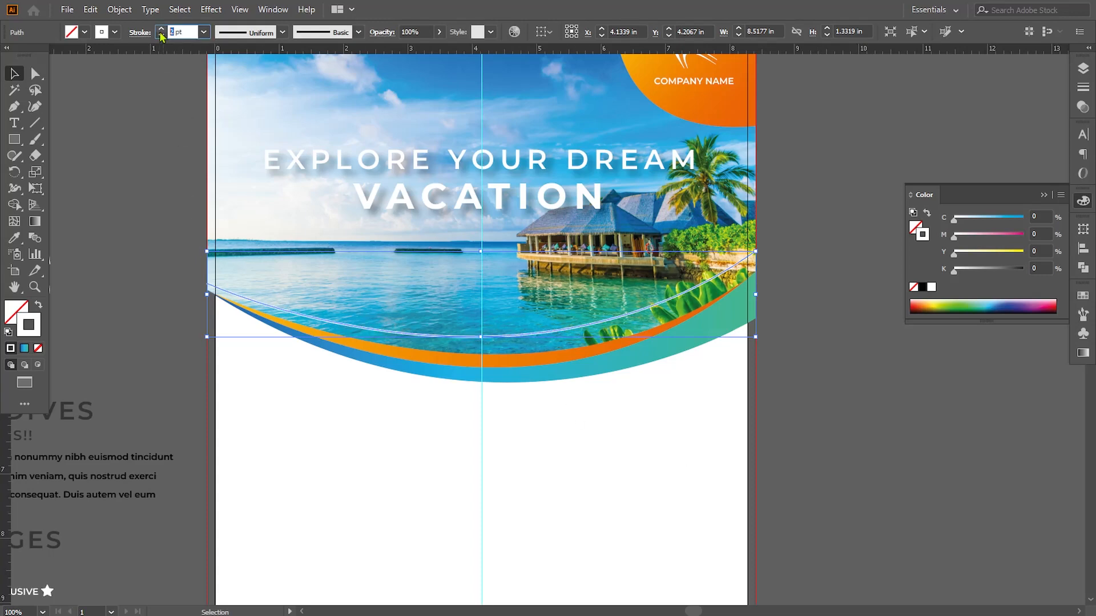
click(118, 273)
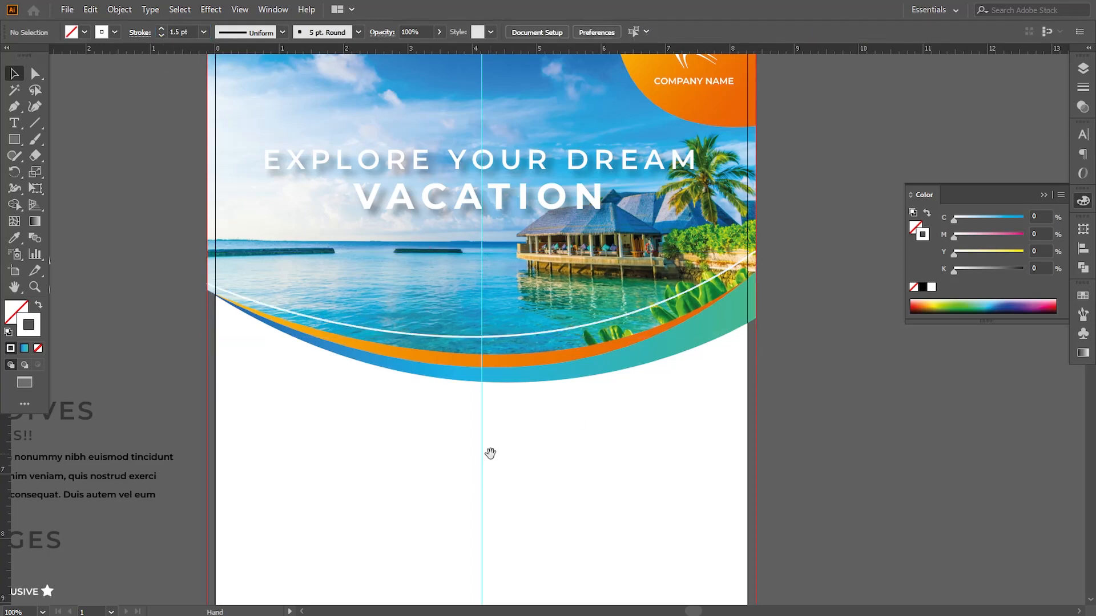
Draw a circle about 1.85 in wide on the blank area below the photo, with white fill and no stroke.
drag(490, 453, 495, 423)
drag(15, 141, 67, 173)
drag(298, 362, 417, 481)
key(v)
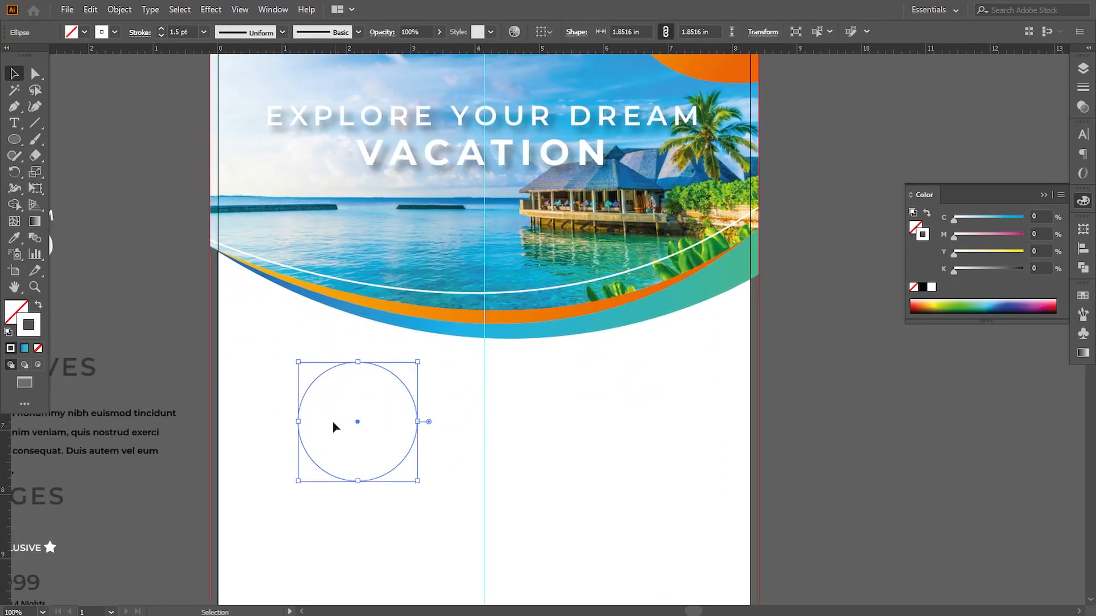
click(39, 305)
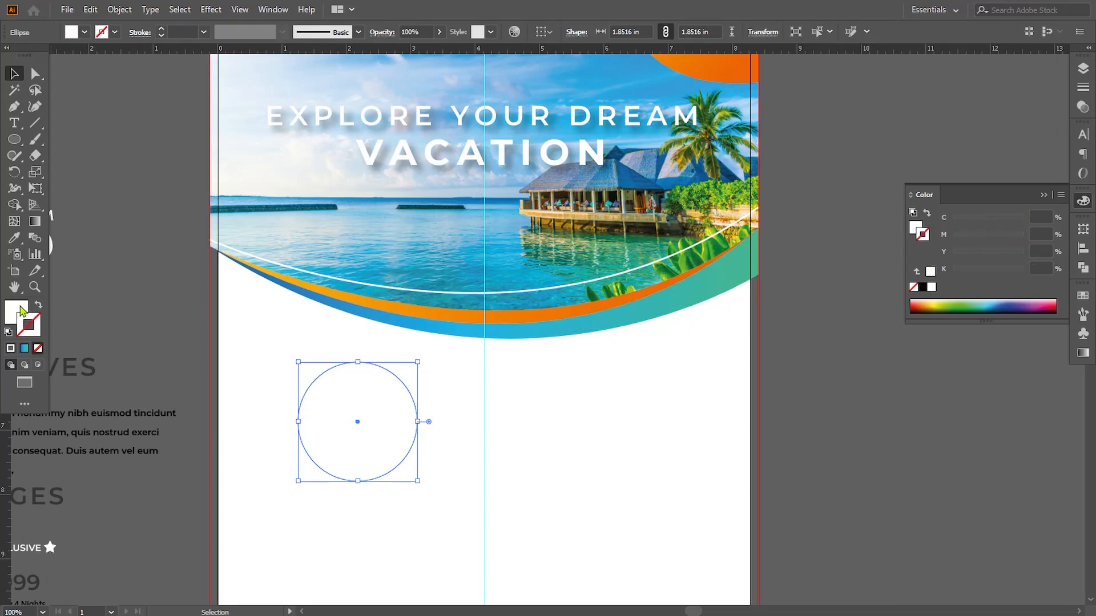
Move the white circle over the lower-left part of the photo so it overlaps the curved bands.
drag(334, 401, 280, 252)
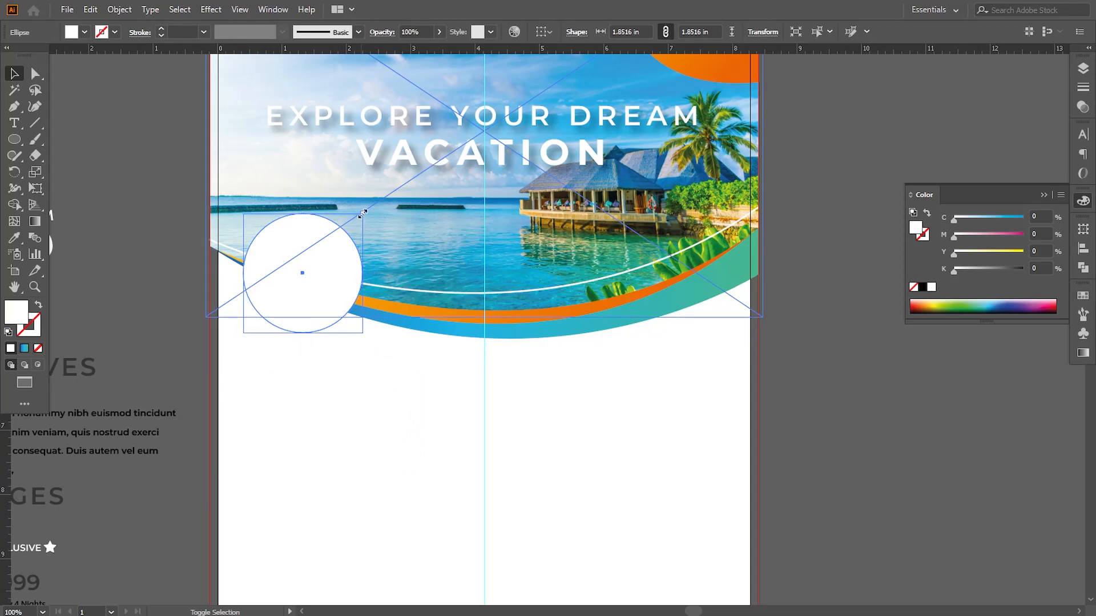
drag(362, 214, 369, 216)
click(152, 285)
click(291, 303)
click(130, 297)
drag(131, 297, 203, 335)
click(352, 312)
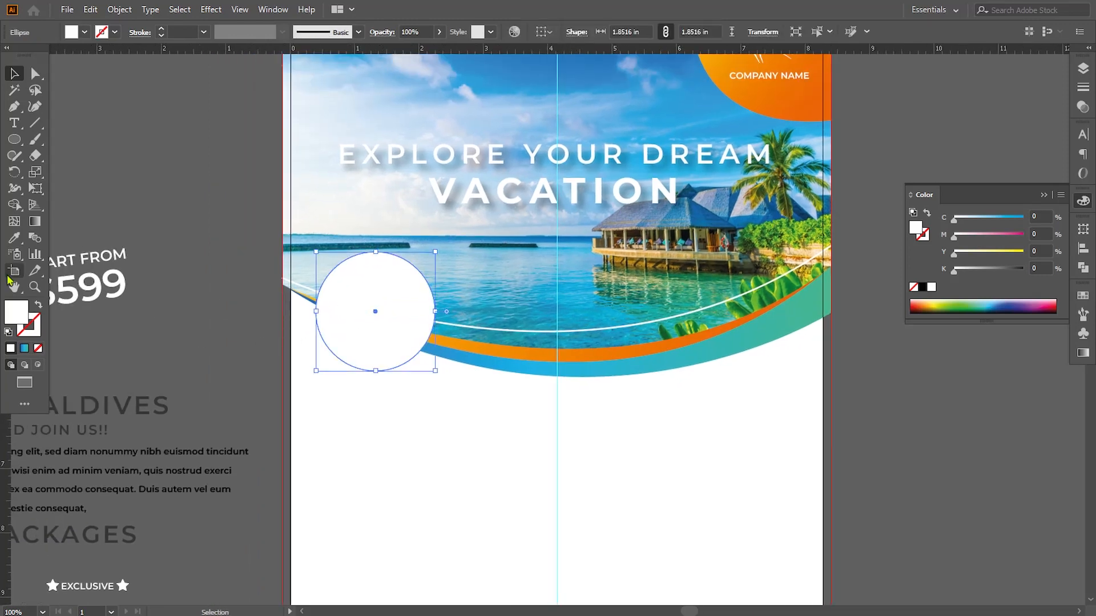
Fill the circle with the blue-green gradient sampled from the curved band and angle the gradient diagonally down to the right.
click(14, 238)
click(650, 356)
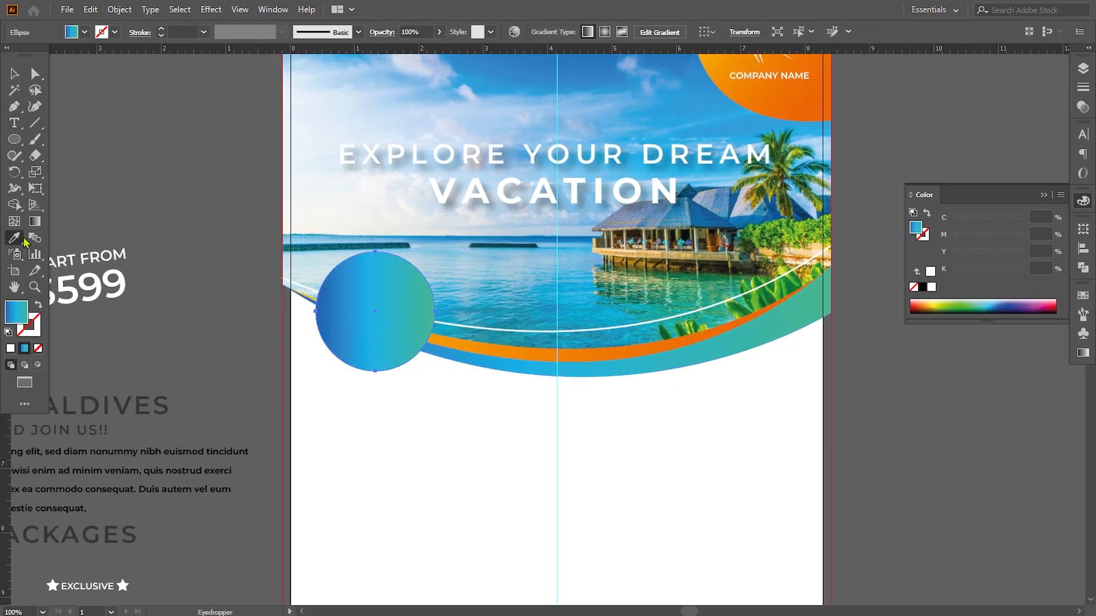
click(35, 222)
drag(334, 260, 495, 450)
click(13, 77)
click(156, 242)
drag(156, 242, 180, 253)
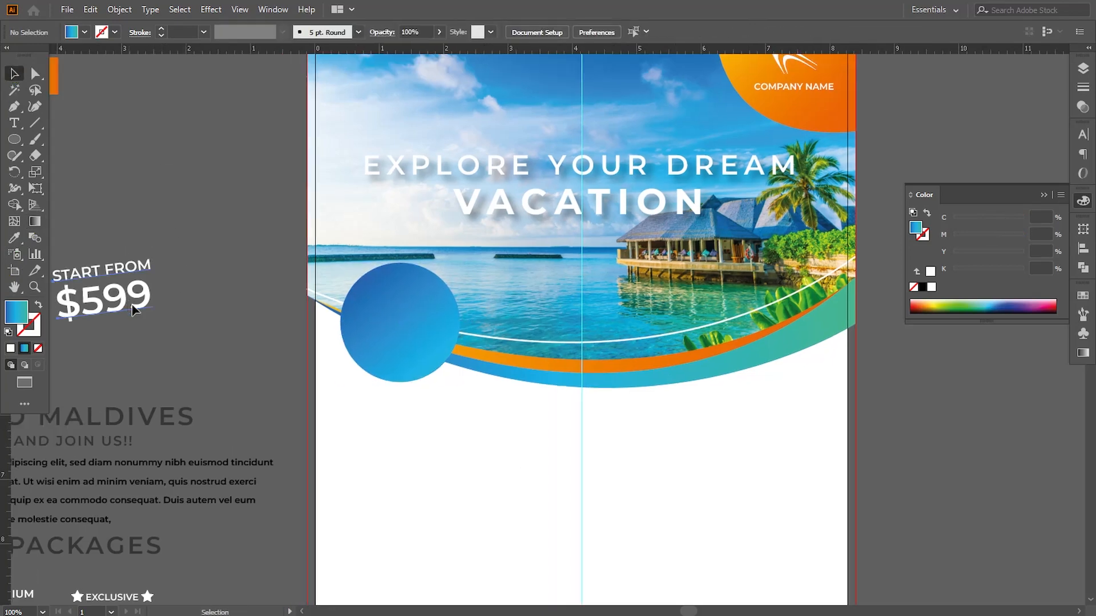
Move the "START FROM $599" text onto the blue circle and bring it in front.
drag(134, 310, 427, 335)
right_click(427, 335)
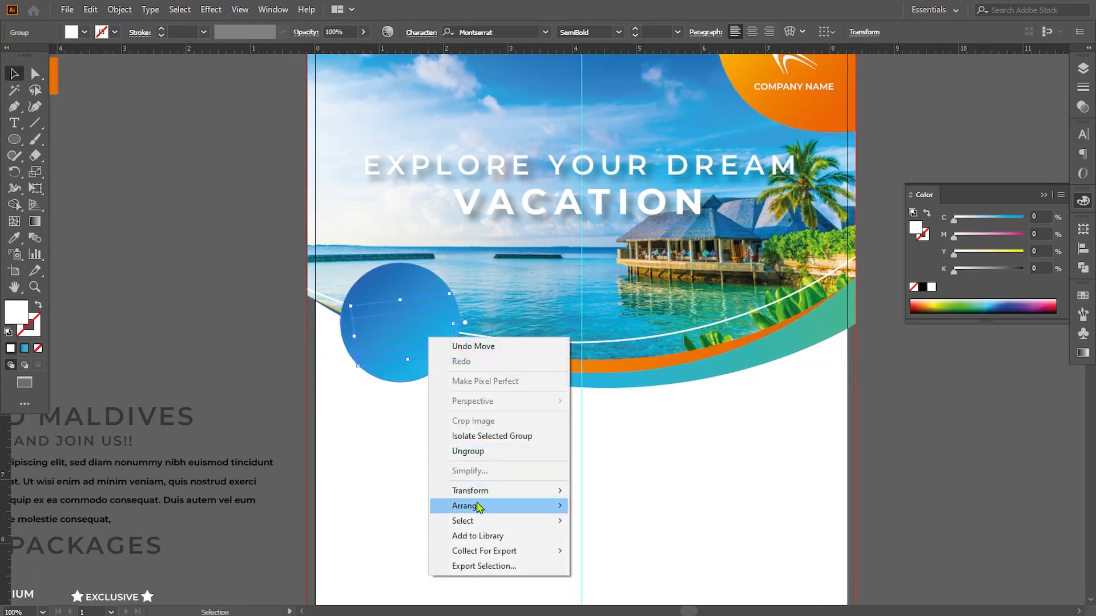
click(605, 504)
click(259, 372)
Enlarge the blue circle slightly around its centre and fine-tune the position of the price text inside it.
click(459, 280)
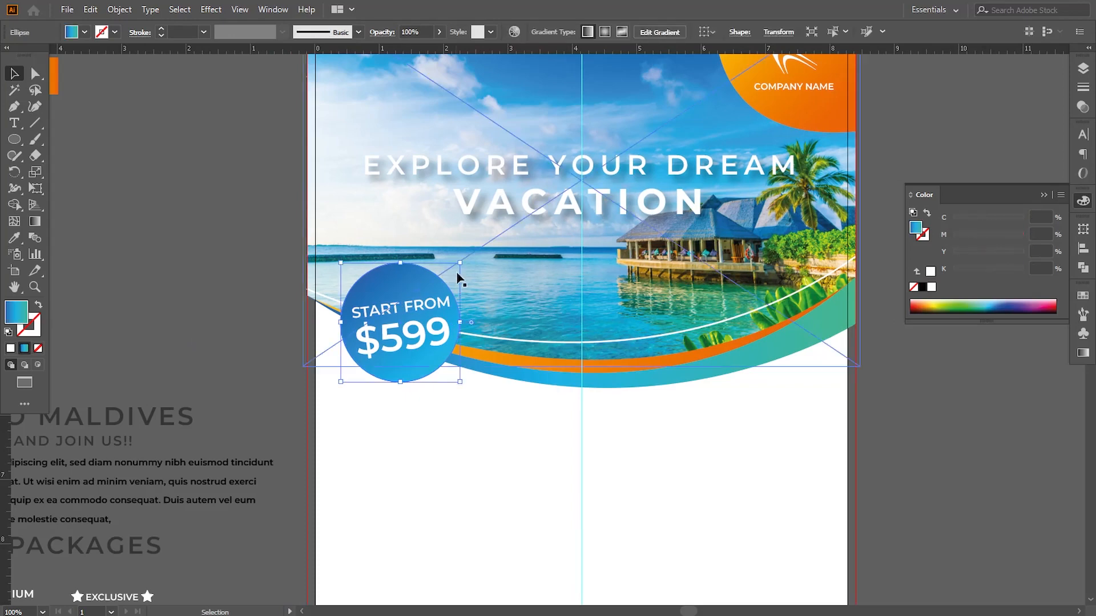
drag(460, 263, 465, 257)
click(183, 325)
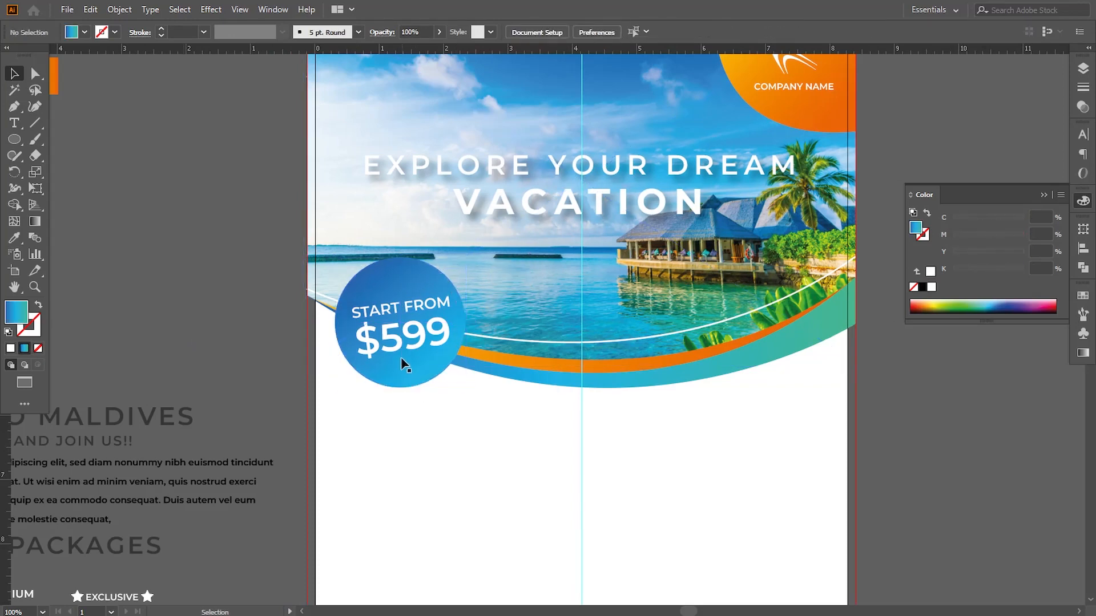
drag(396, 350, 394, 349)
click(230, 320)
Move the "TRIP TO MALDIVES" heading, its subheading and the paragraph below the curved bands, nudging them to the centre guide.
drag(384, 425, 374, 361)
drag(114, 311, 192, 325)
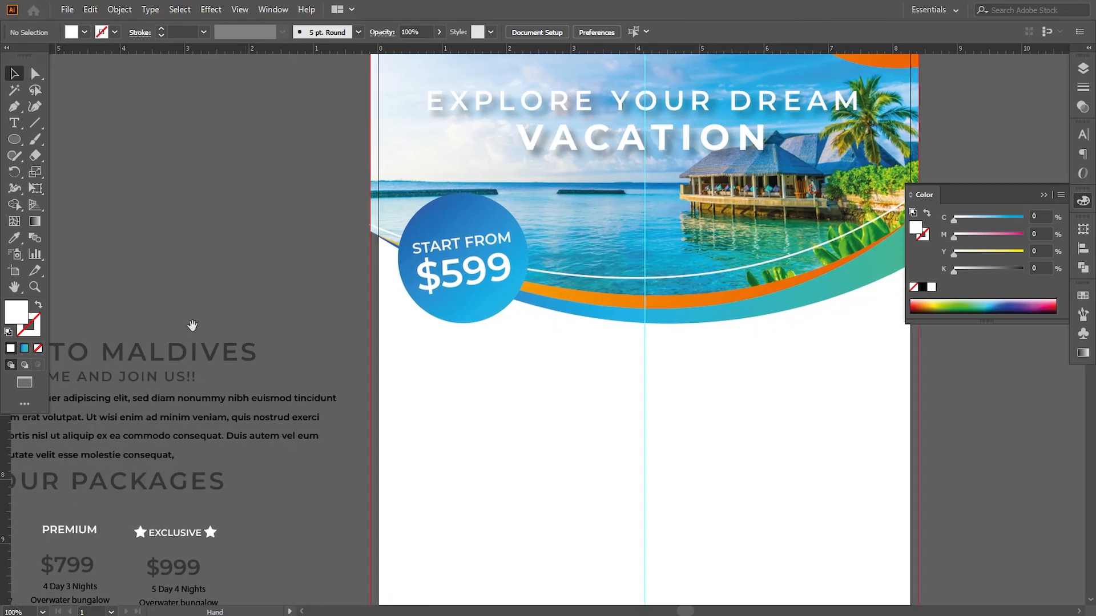
click(142, 457)
drag(167, 369, 692, 382)
key(Right)
key(Right)
key(Right)
key(Right)
key(Right)
key(Right)
key(Right)
key(Right)
key(Right)
key(Right)
key(Right)
key(Right)
key(Right)
key(Right)
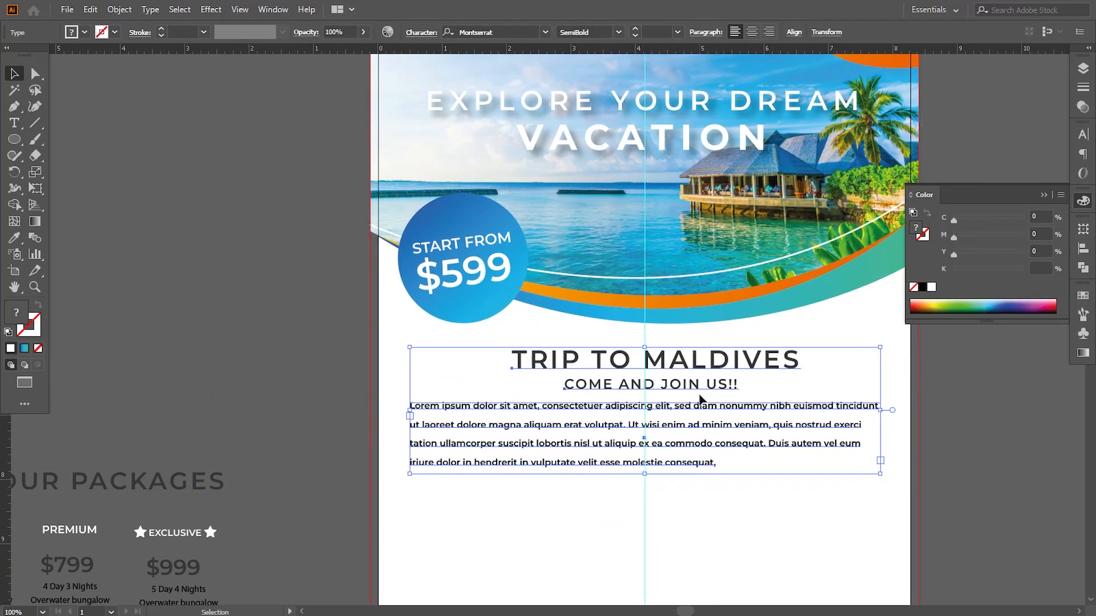
key(Up)
key(Up)
key(Up)
key(Up)
key(Up)
key(Up)
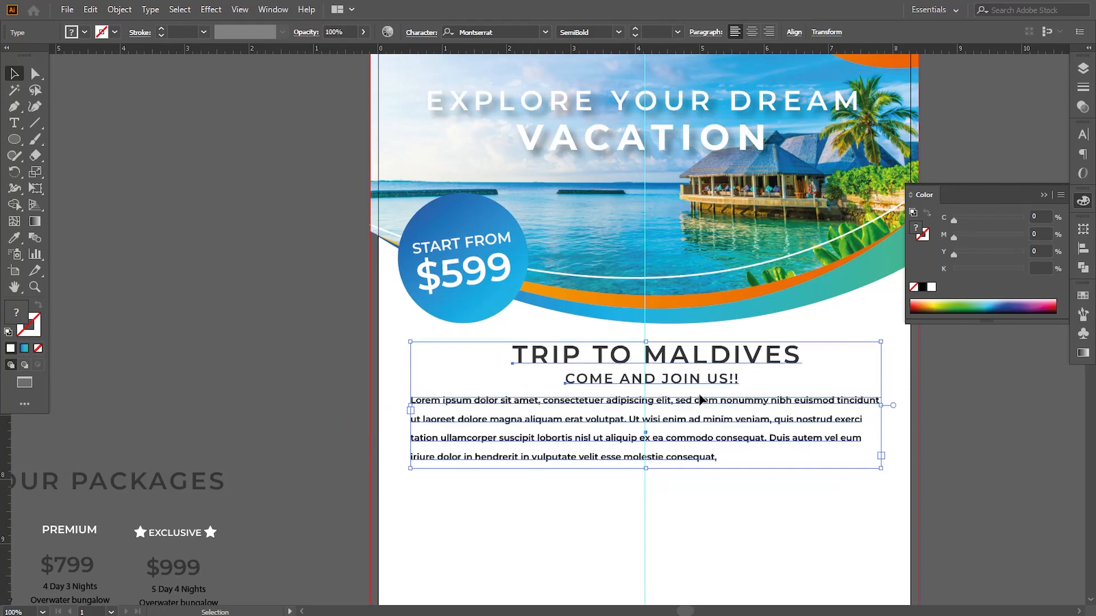
click(323, 370)
Nudge the Maldives heading, subheading and paragraph together further up towards the curved bands.
drag(355, 445, 317, 244)
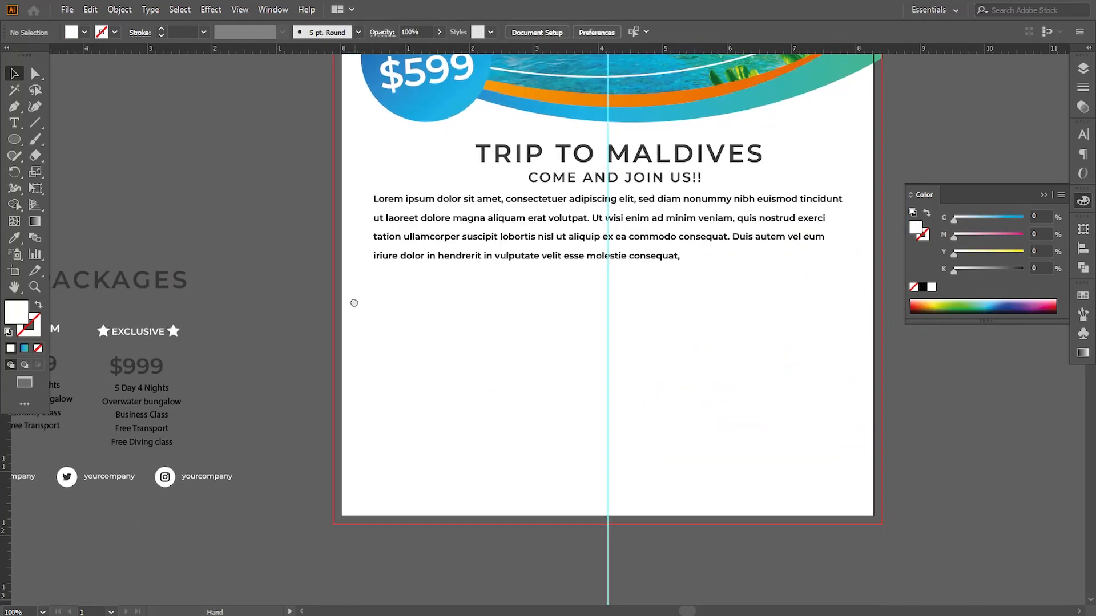
click(657, 260)
shift+click(655, 174)
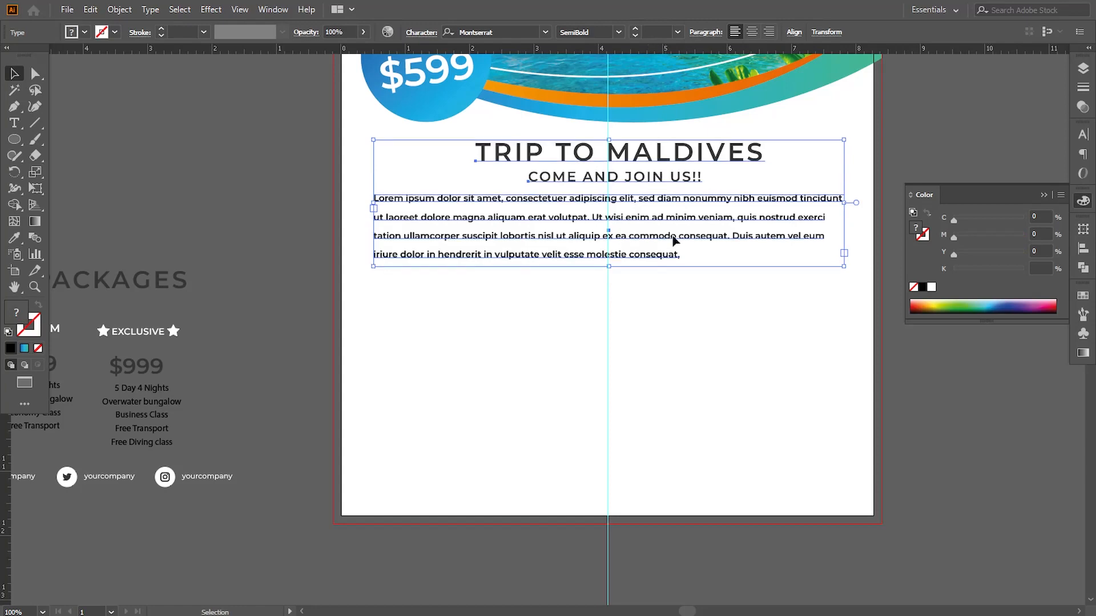
key(Up)
key(Up)
key(Up)
key(Up)
key(Up)
key(Up)
key(Up)
key(Up)
key(Up)
click(287, 300)
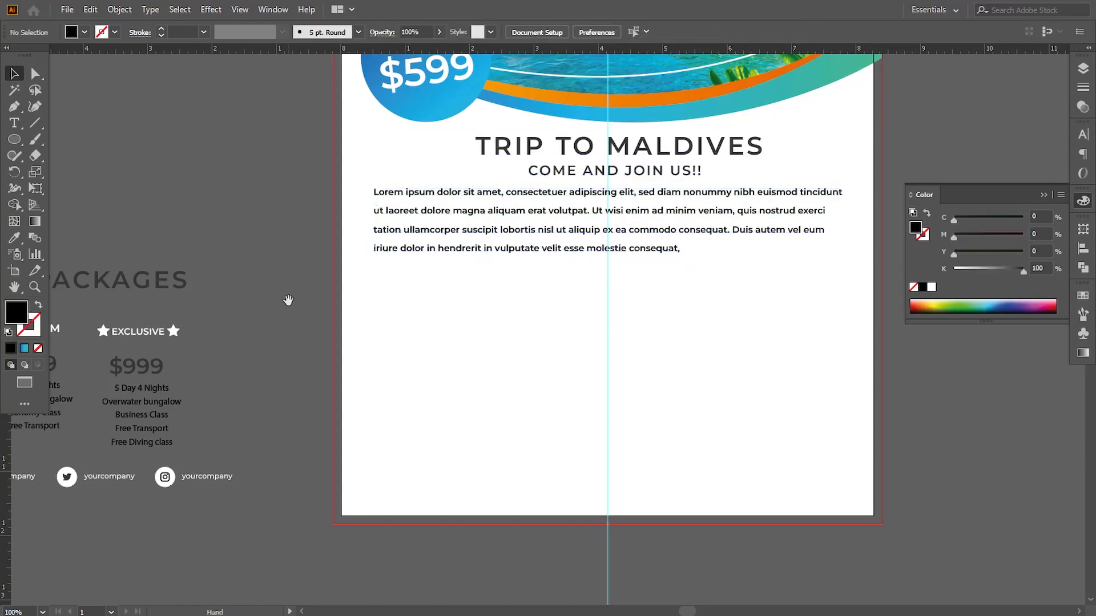
Draw a rectangle about 1.79 by 2.26 in at the lower left below the paragraph and round its corners.
drag(286, 301, 402, 328)
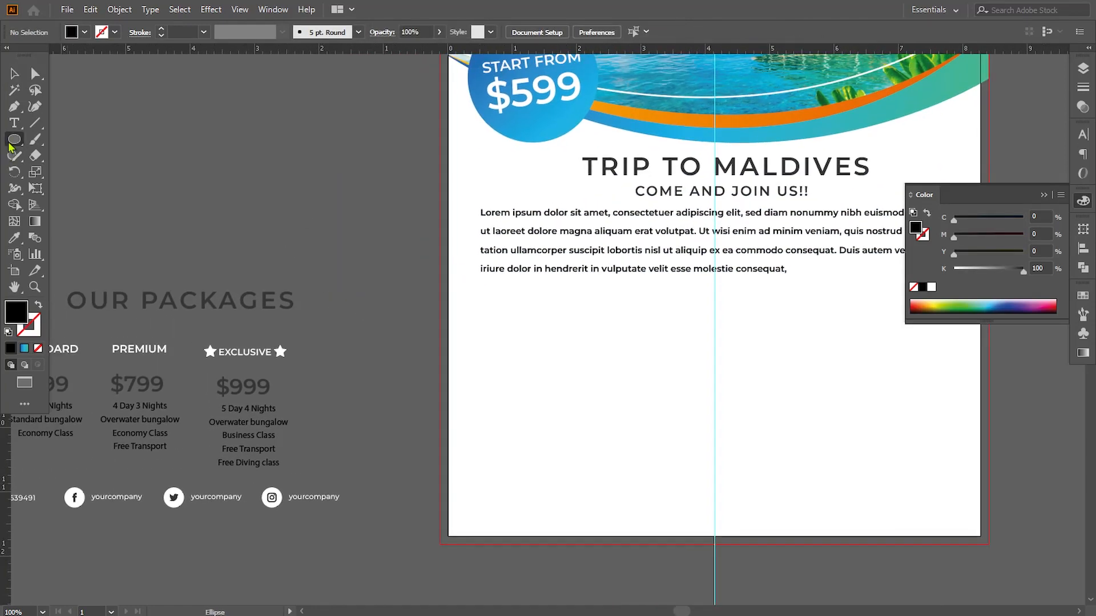
drag(10, 144, 54, 140)
drag(496, 313, 481, 440)
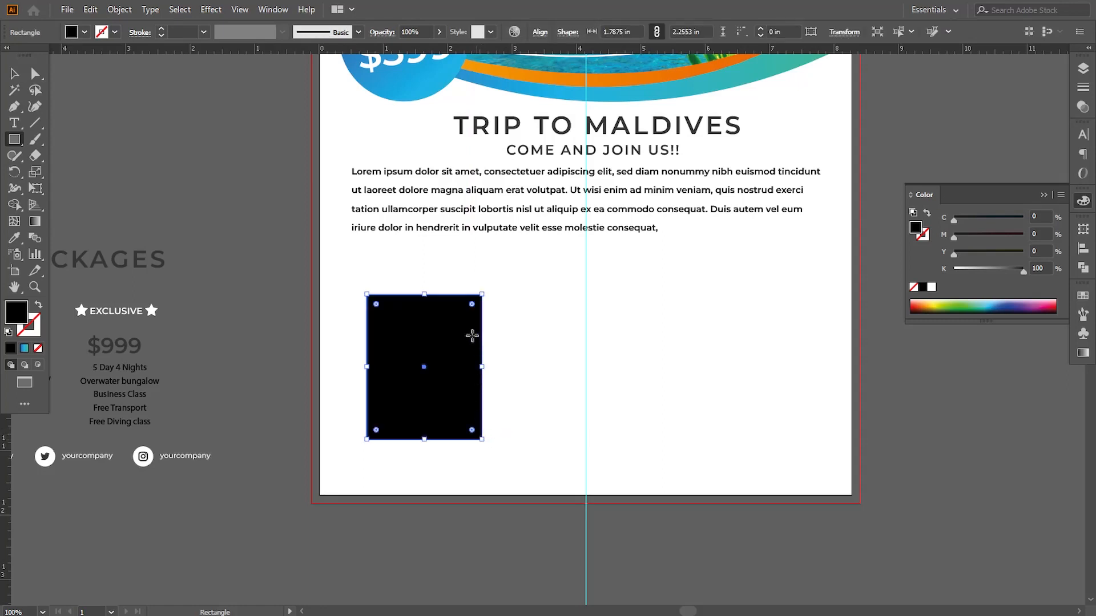
drag(471, 304, 465, 313)
click(14, 73)
click(121, 140)
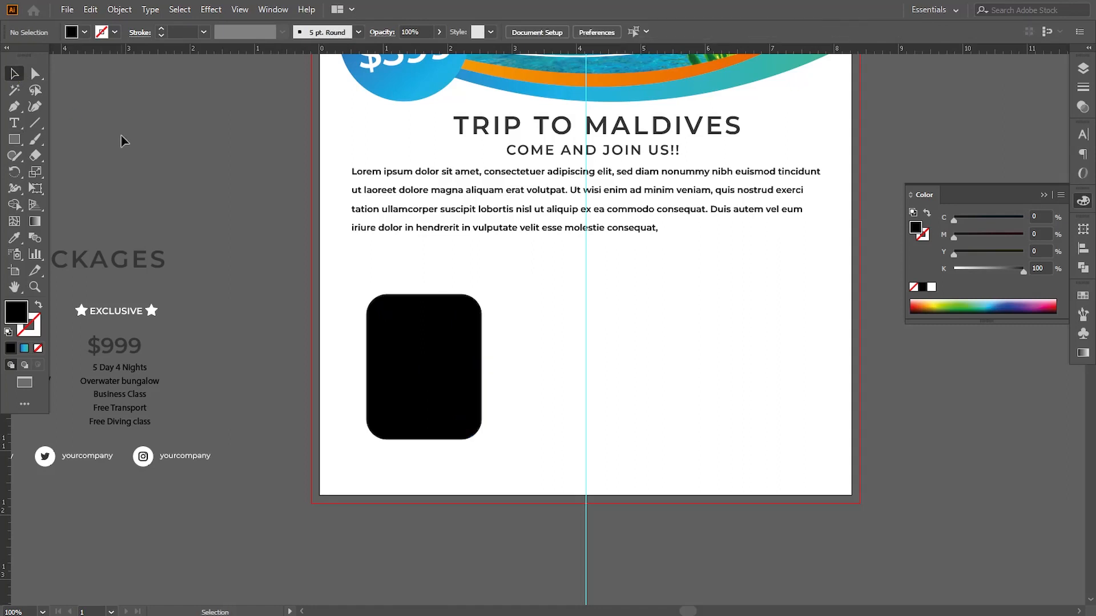
Recolour the rounded rectangle's fill to white with the Eyedropper.
click(382, 343)
click(14, 238)
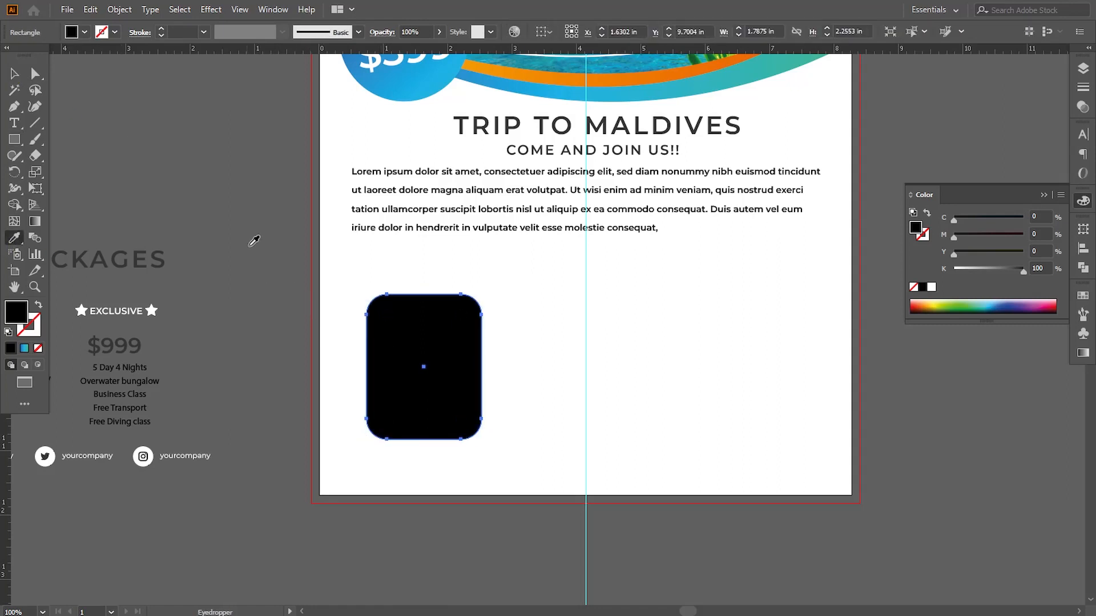
key(space)
drag(241, 239, 257, 264)
click(417, 295)
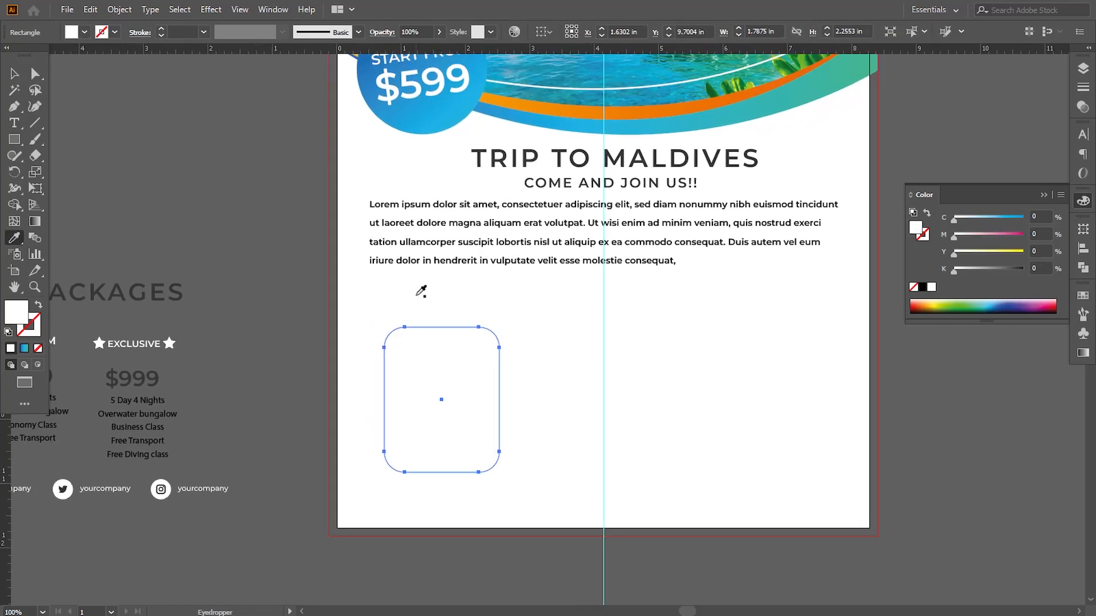
Add a Multiply drop shadow to the white rounded rectangle with 50% opacity, 0.02 in X and Y offsets and 0.05 in blur.
click(211, 10)
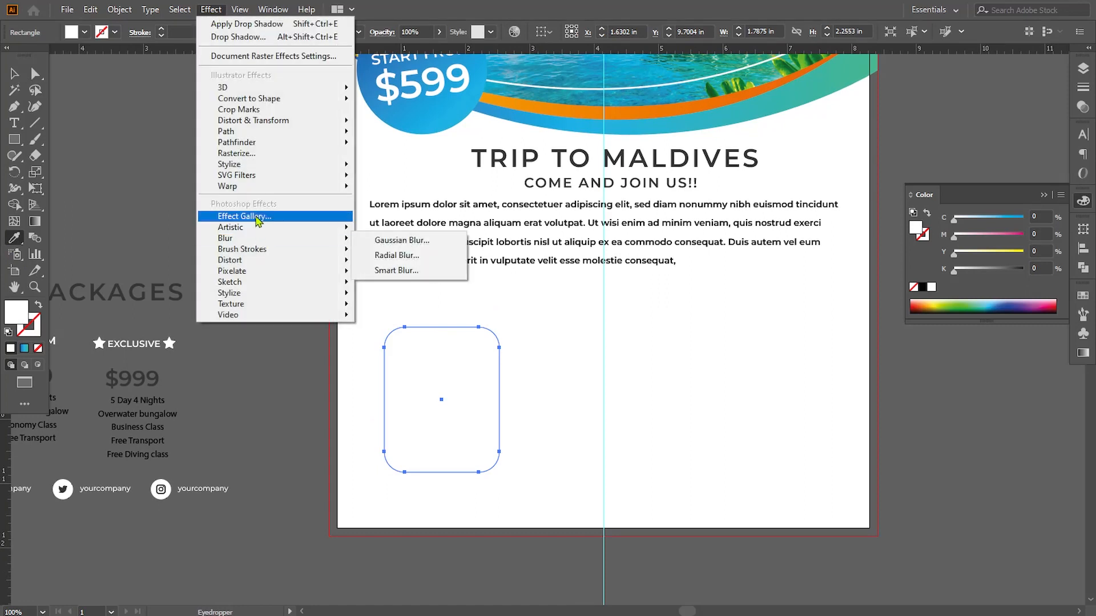
mouse_move(271, 171)
click(399, 166)
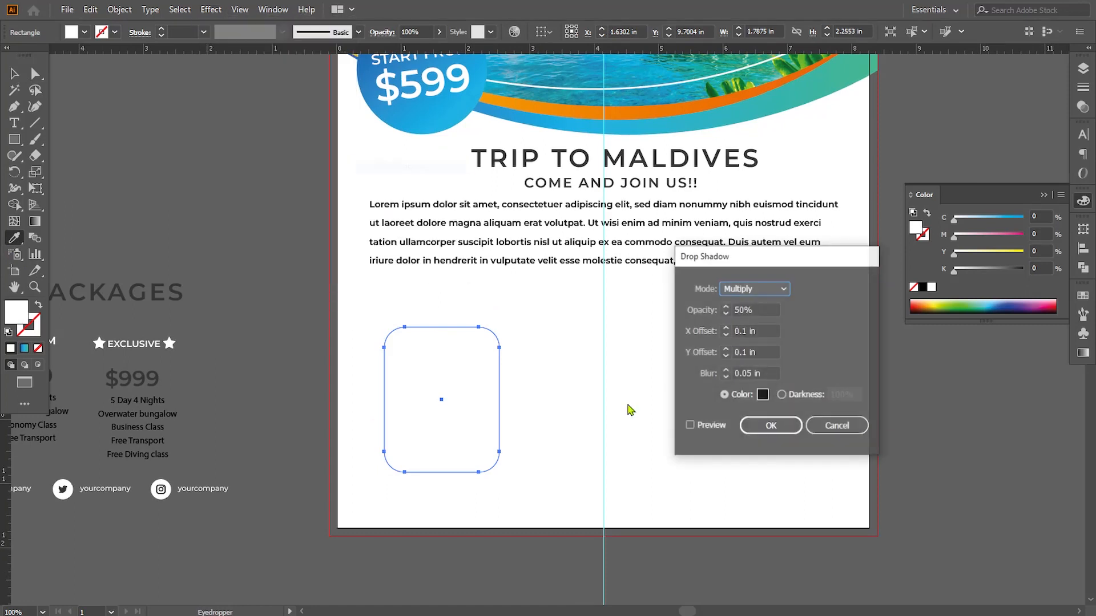
click(690, 426)
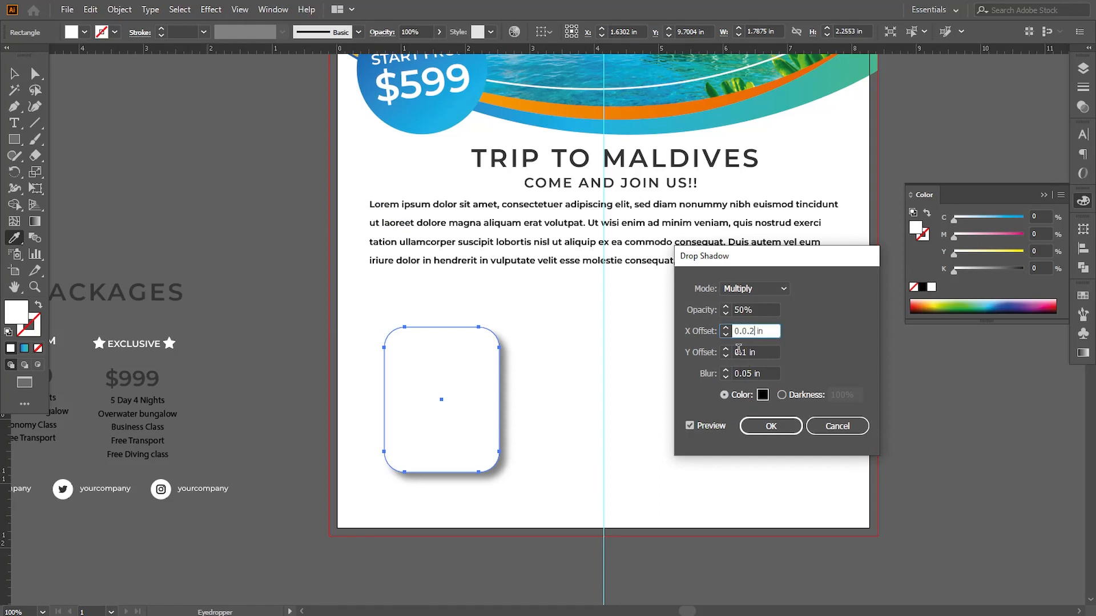
key(Tab)
click(744, 331)
key(Tab)
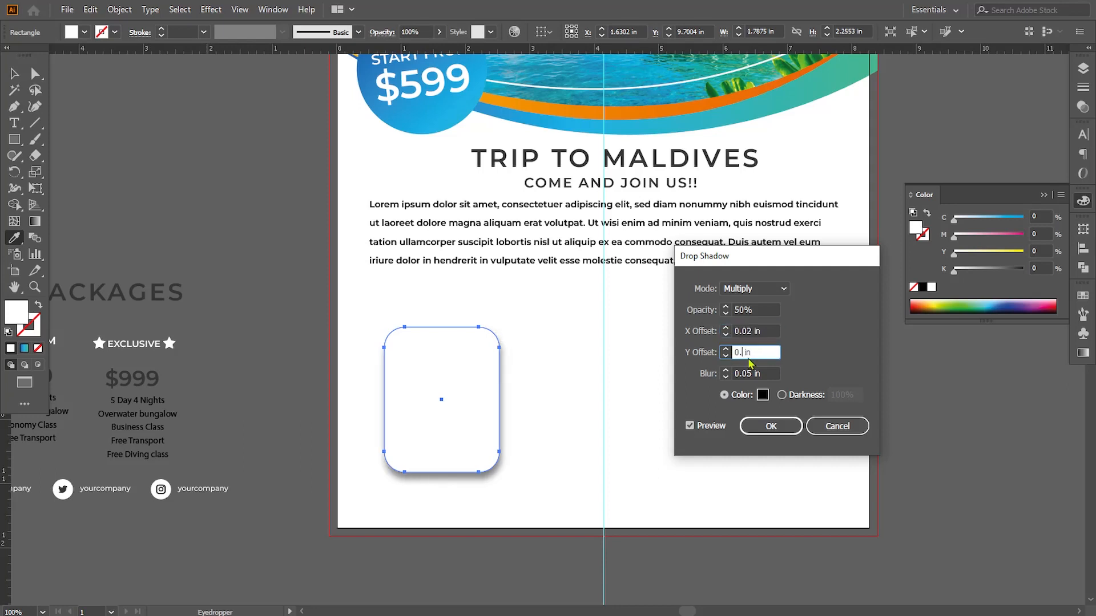
click(689, 426)
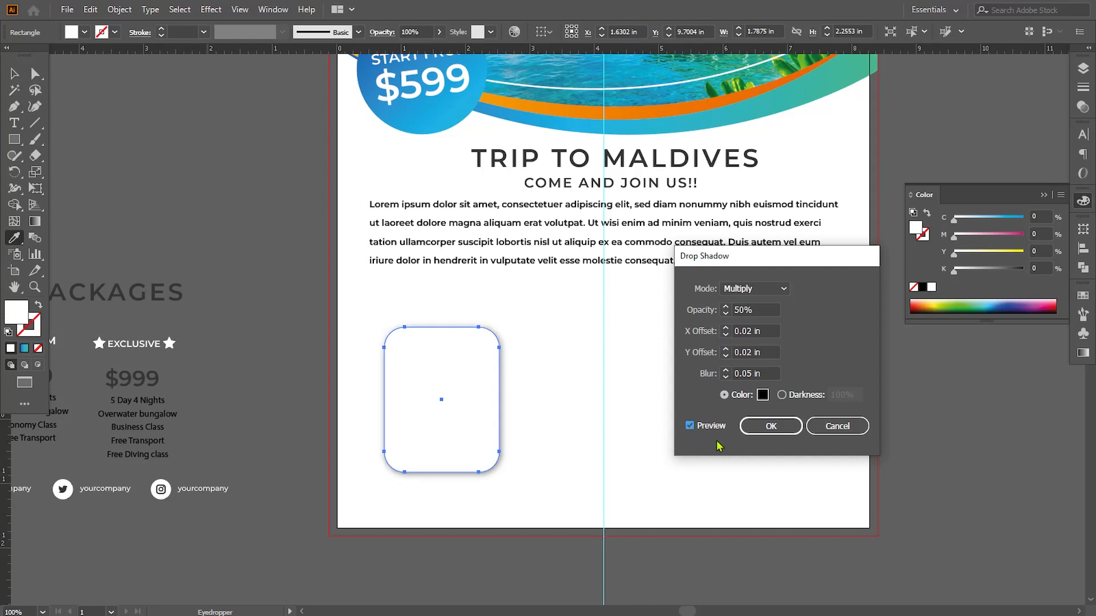
click(767, 426)
click(13, 73)
click(137, 157)
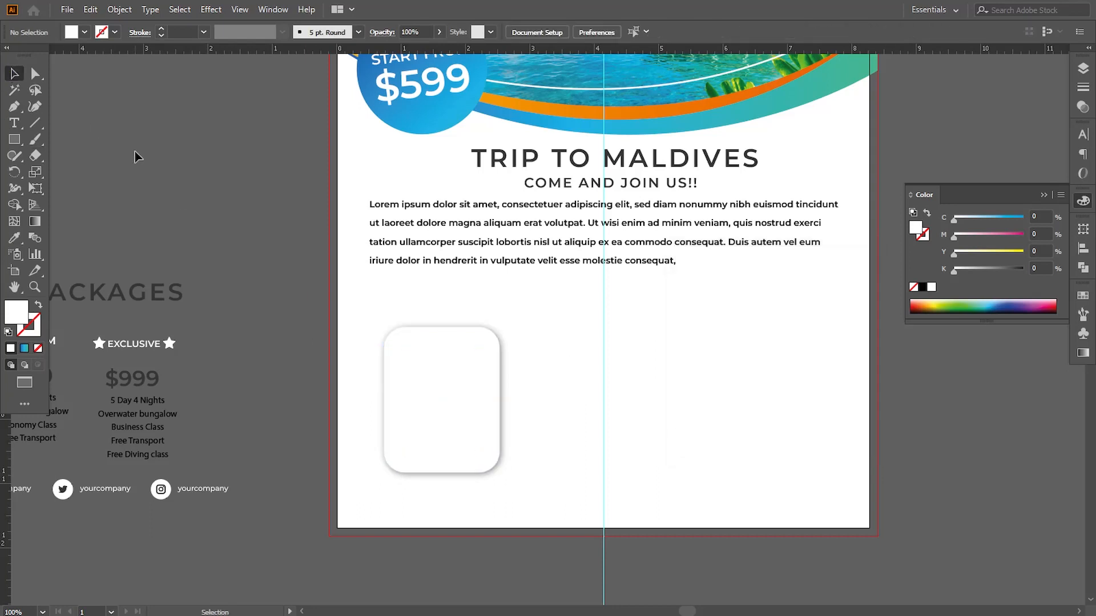
Draw a rectangle about 1.99 by 0.69 in across the upper part of the rounded card and shift it slightly above the card's top edge.
click(15, 141)
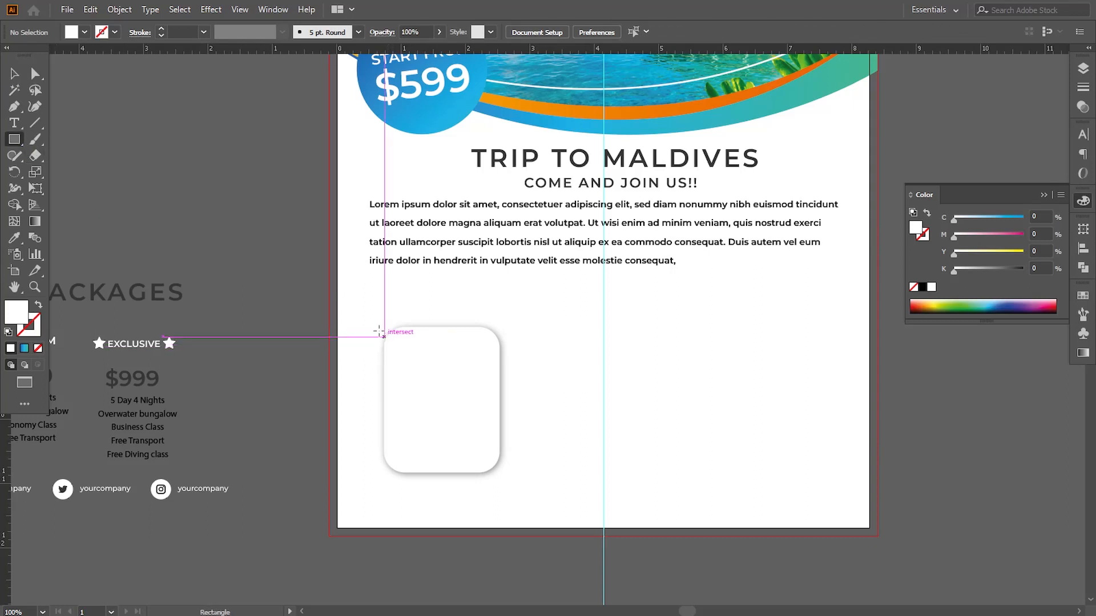
mouse_move(379, 331)
mouse_down()
mouse_move(418, 365)
mouse_move(505, 374)
mouse_up()
click(15, 73)
click(118, 127)
click(416, 356)
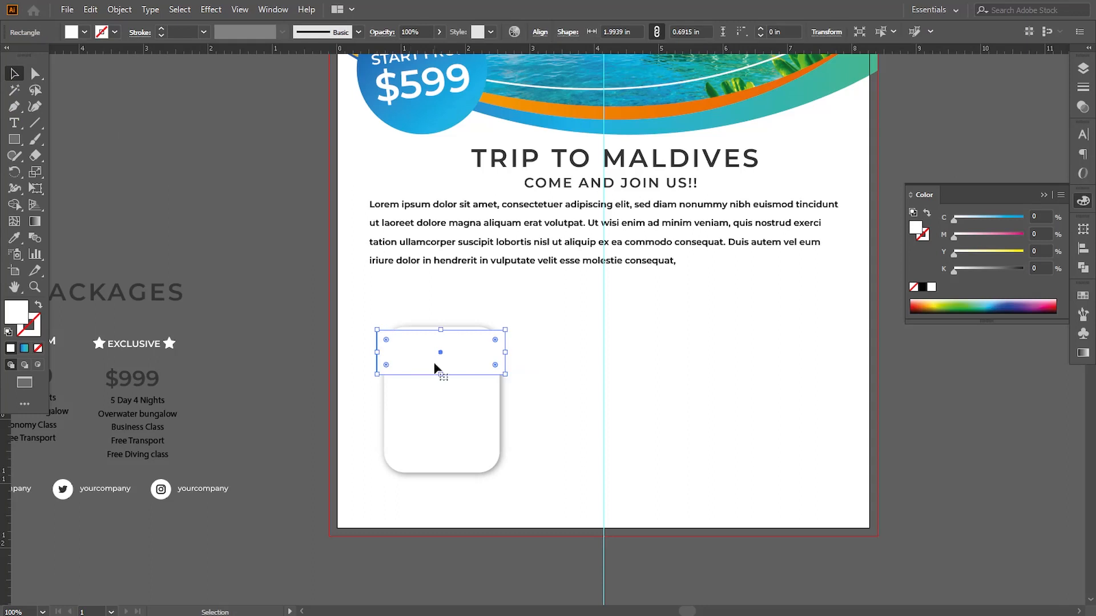
drag(434, 368, 435, 359)
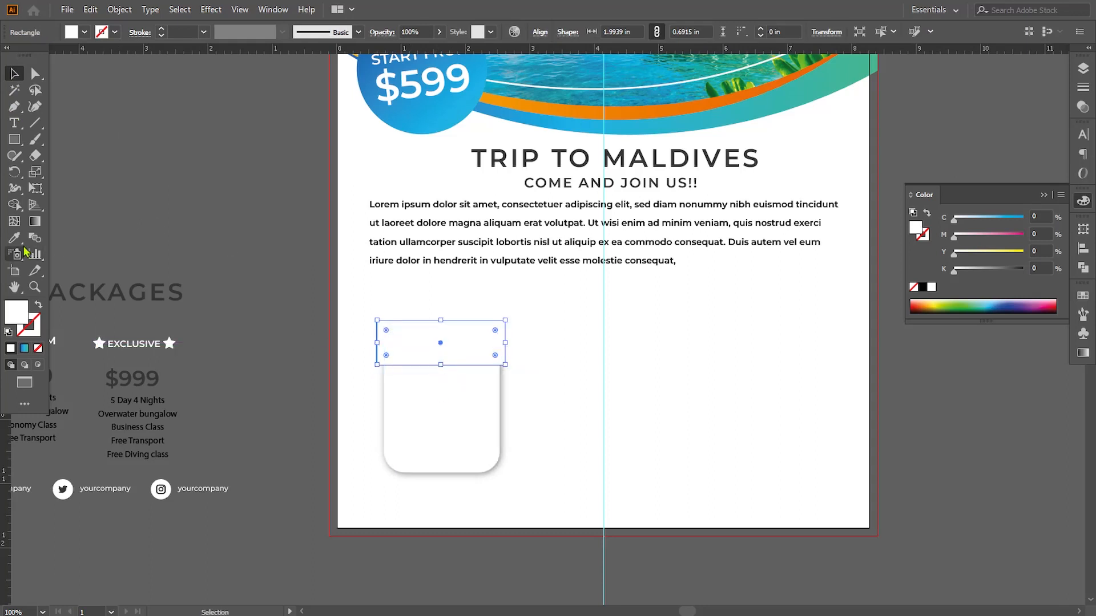
Fill the new rectangle with the orange gradient sampled from the curved band using the Eyedropper.
click(14, 237)
click(620, 108)
click(14, 74)
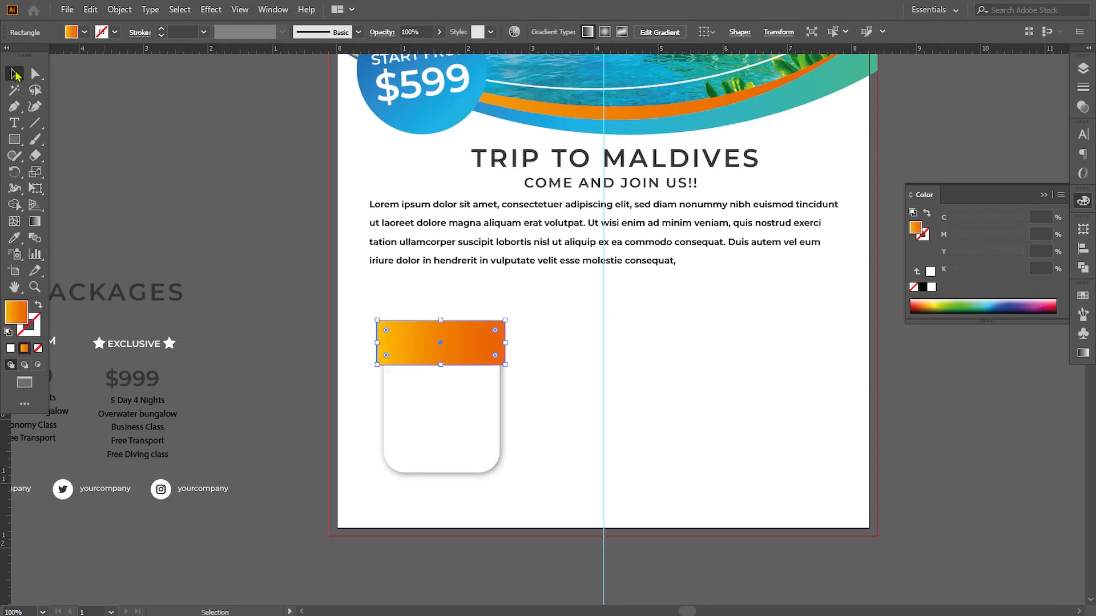
Copy the white rounded card, paste it in front and bring the copy above the orange rectangle.
click(399, 384)
click(90, 9)
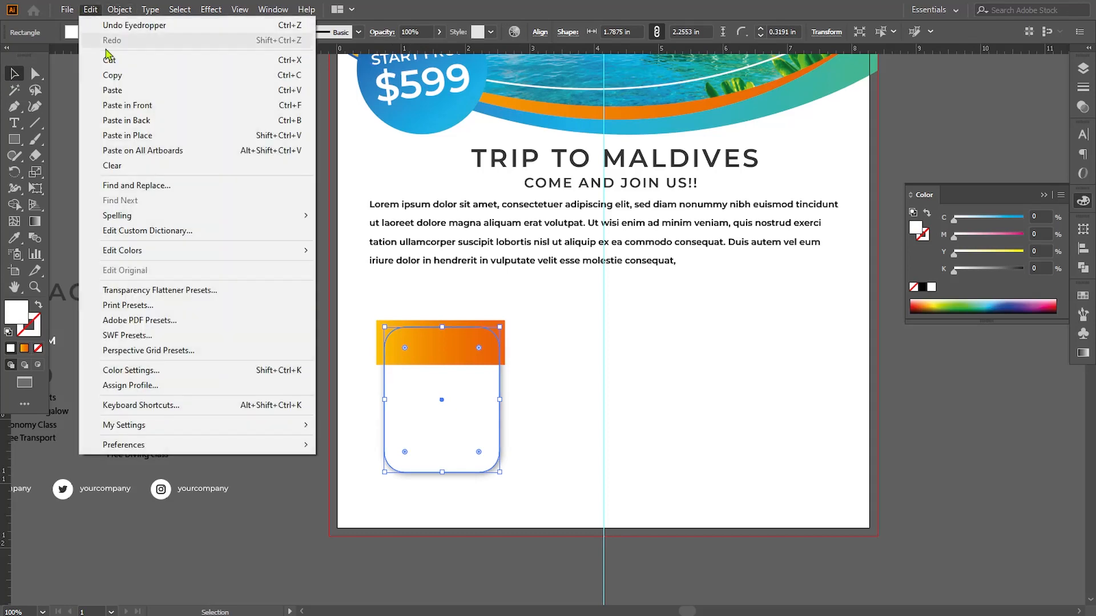
click(108, 76)
click(90, 9)
click(144, 106)
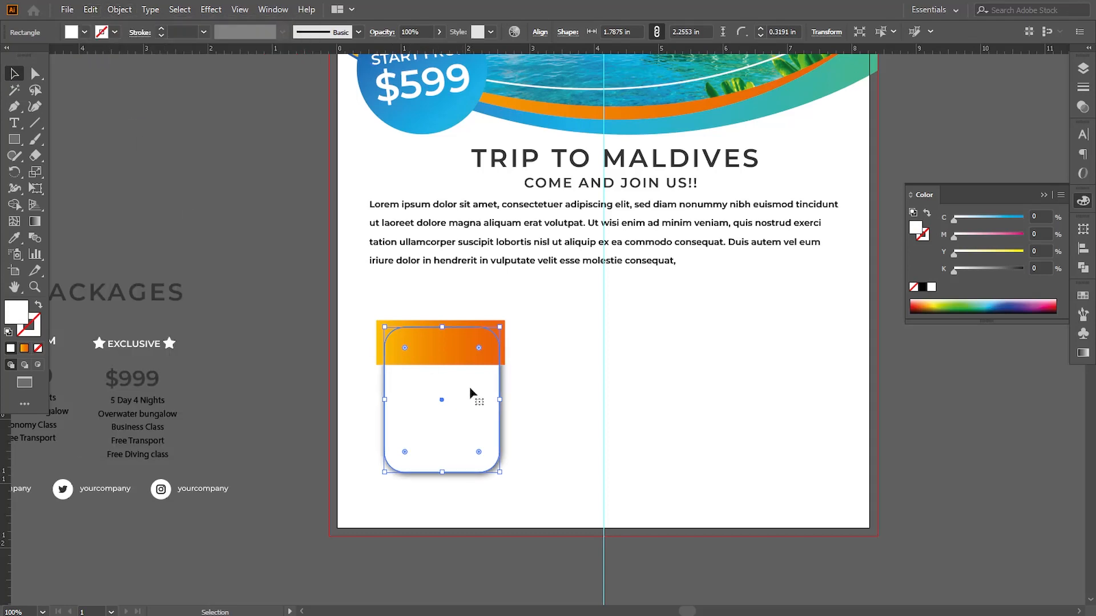
right_click(490, 378)
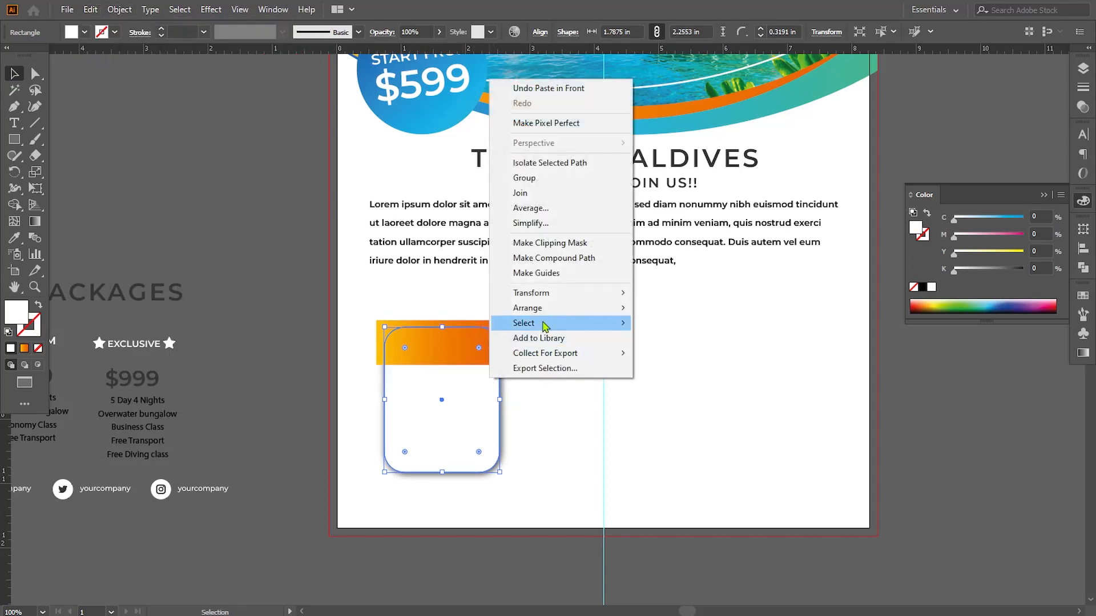
mouse_move(547, 308)
click(654, 311)
Make a clipping mask from the orange rectangle and the card copy to form a rounded orange header.
click(381, 357)
shift+click(401, 393)
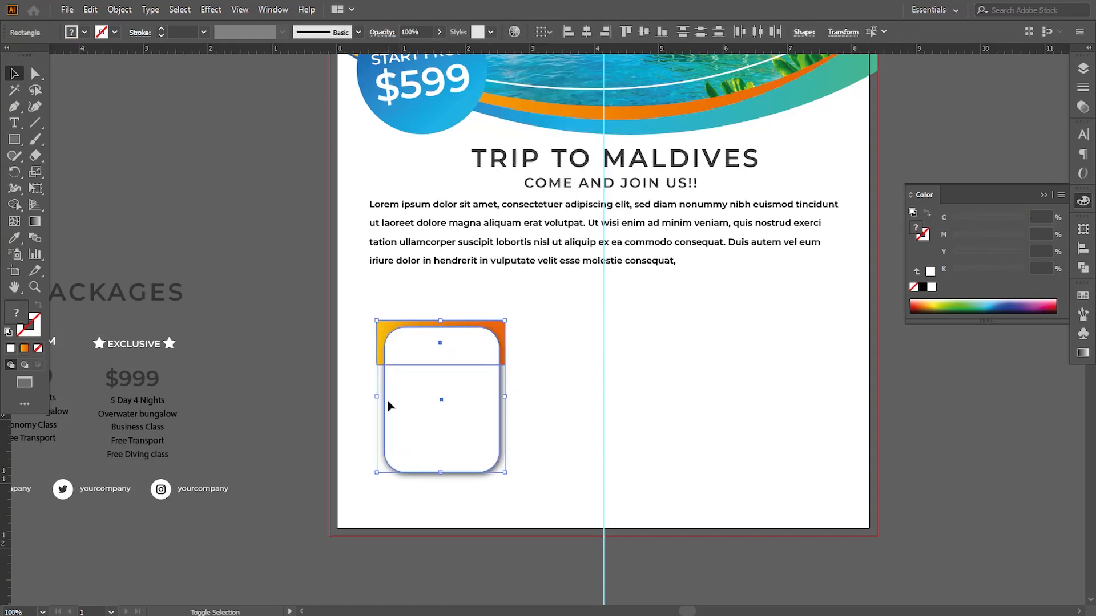
click(119, 9)
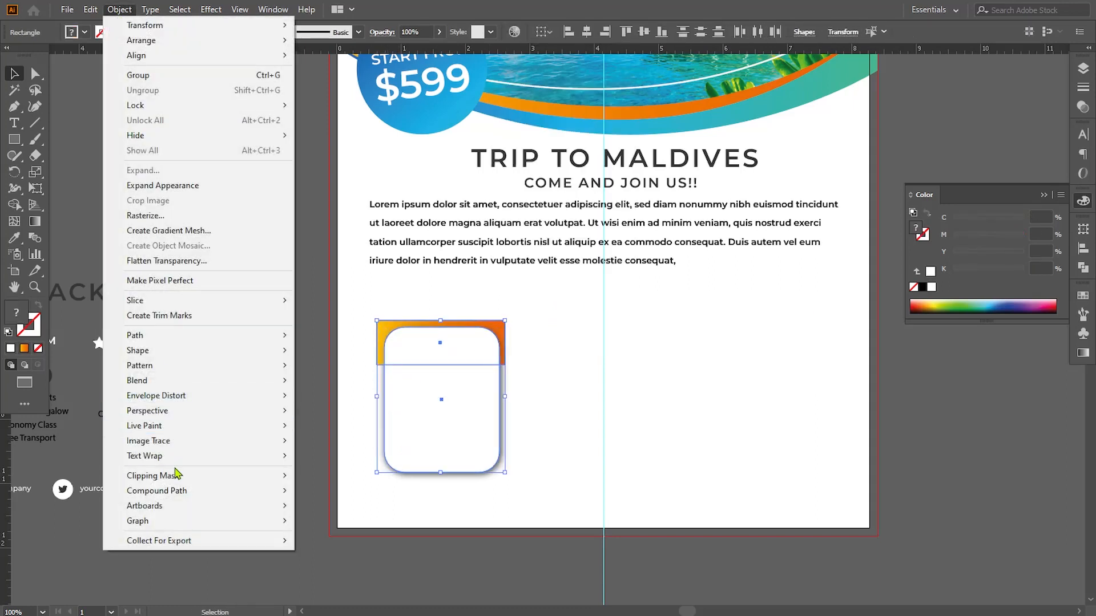
mouse_move(174, 476)
click(314, 475)
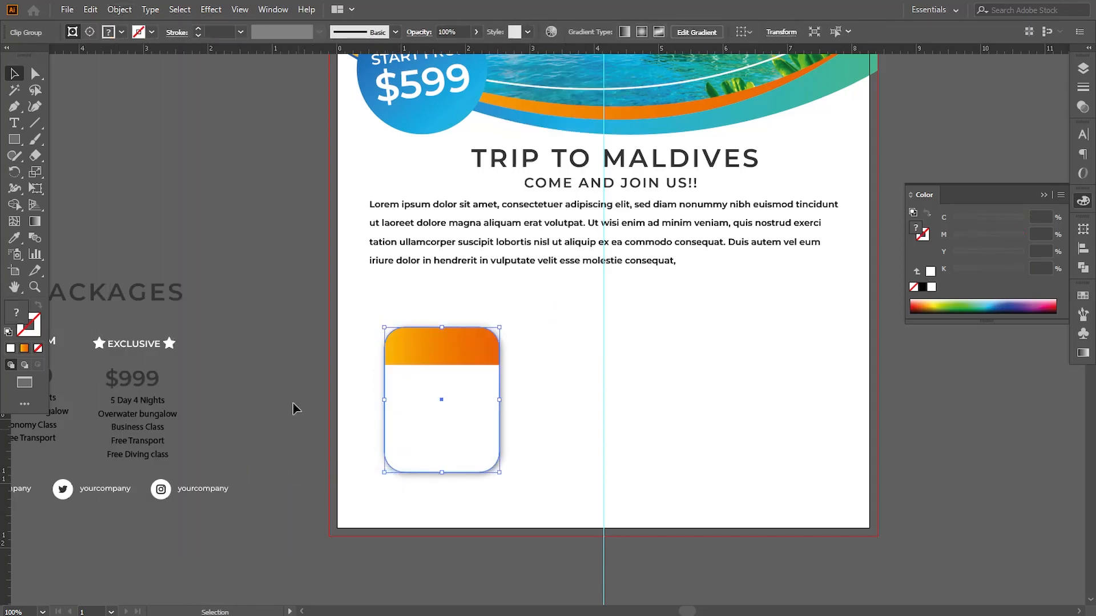
click(440, 351)
click(958, 370)
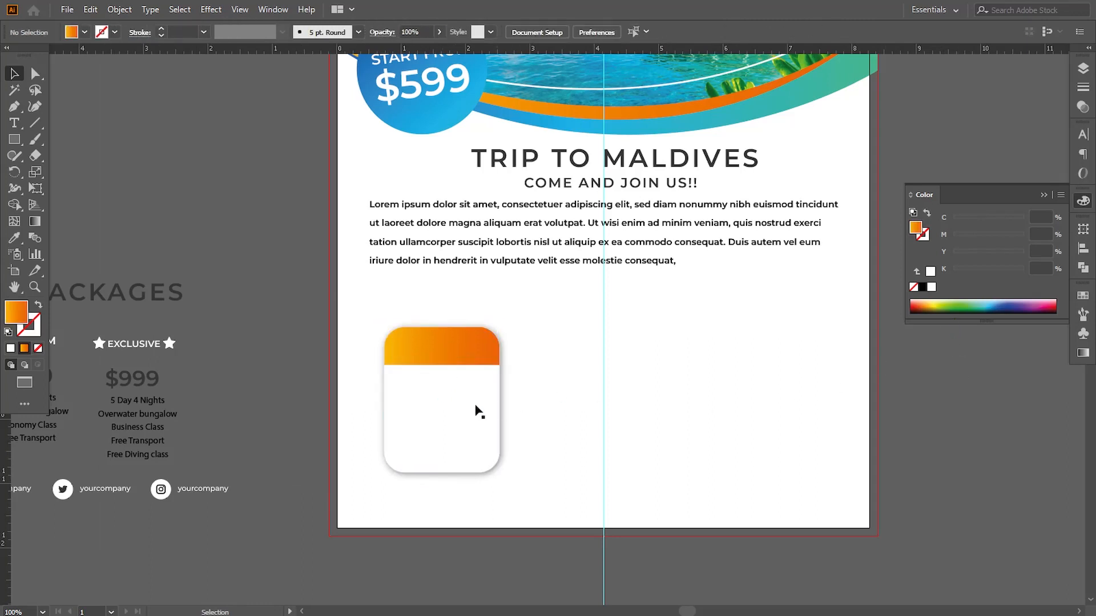
Duplicate the whole package card onto the centre guide and repeat the duplication to get a third evenly spaced card.
click(459, 432)
click(451, 484)
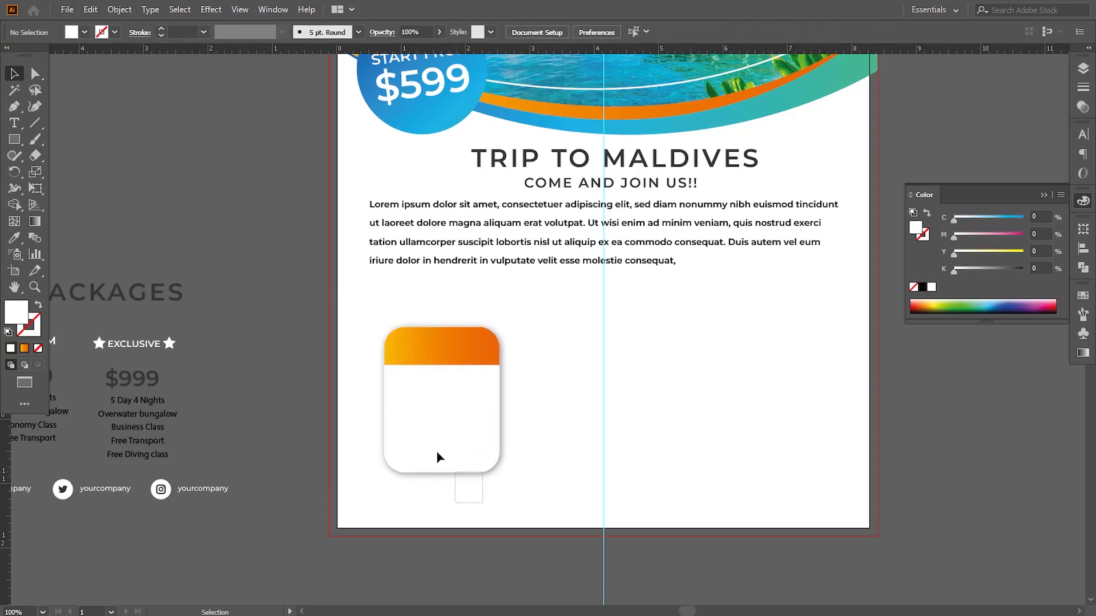
drag(383, 351, 383, 349)
drag(428, 404, 592, 407)
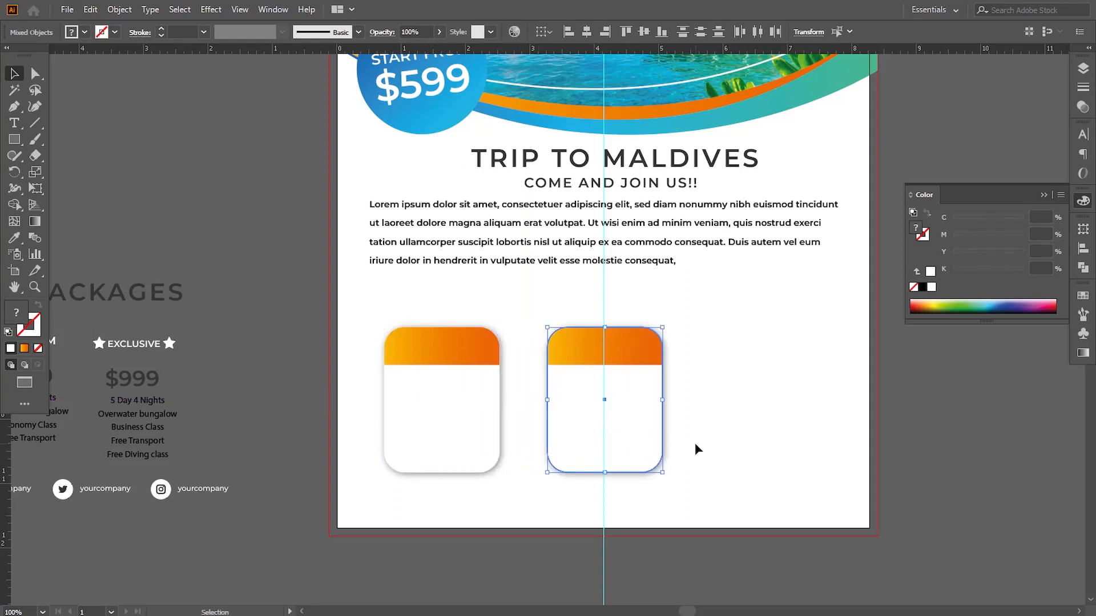
key(ctrl+d)
Select all three package cards and nudge them together slightly left and up towards the paragraph.
drag(798, 497, 397, 399)
drag(357, 337, 437, 411)
drag(526, 364, 588, 420)
drag(698, 379, 761, 421)
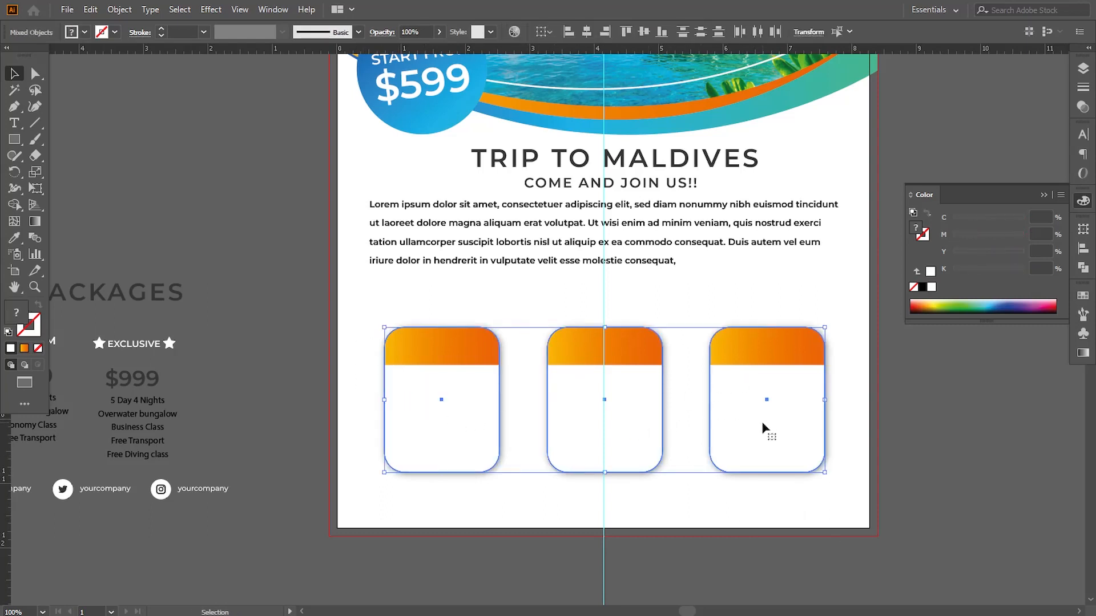
key(Left)
key(Up)
key(Up)
key(Up)
key(Up)
key(Up)
key(Up)
key(Up)
key(Up)
key(Up)
key(Up)
key(Up)
key(Up)
key(Up)
key(Up)
key(Up)
key(Up)
key(Up)
key(Up)
key(Up)
key(Up)
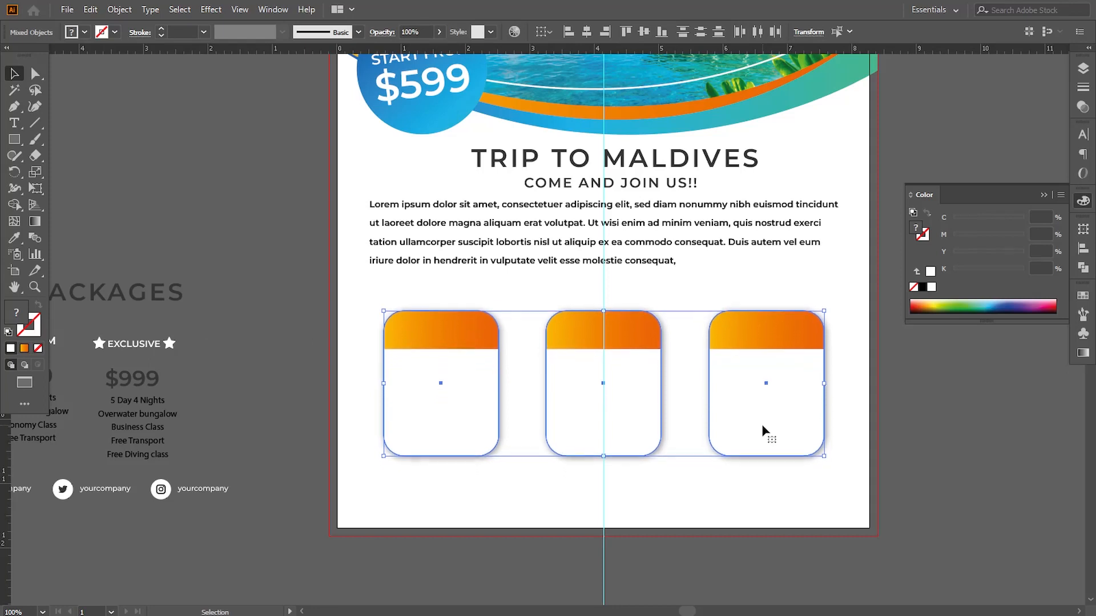
key(Down)
key(Down)
key(Down)
key(Down)
key(Down)
key(Down)
key(Down)
key(Down)
key(Down)
key(Down)
key(Down)
key(Down)
key(Down)
key(Down)
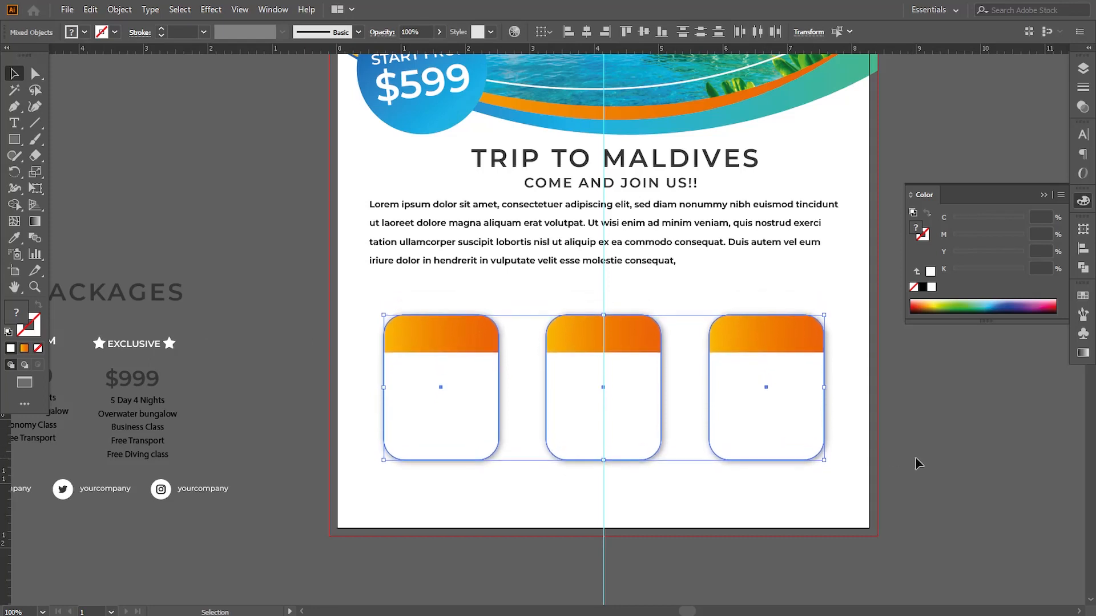
click(916, 460)
Move the "OUR PACKAGES" heading between the paragraph and the cards and nudge it to the centre guide.
drag(172, 292, 698, 290)
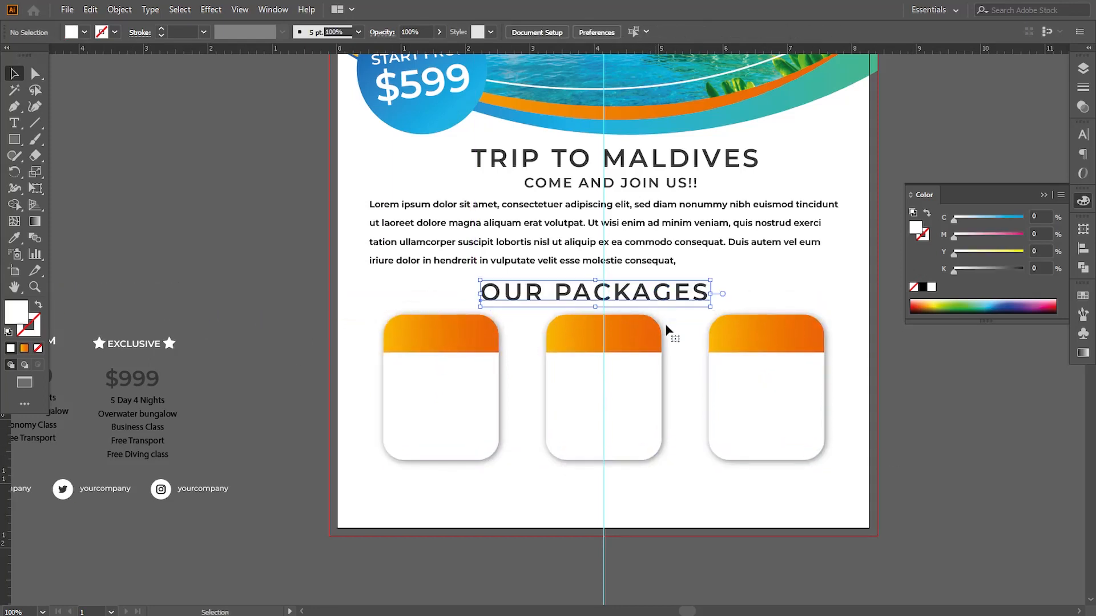
key(Right)
key(Right)
key(Right)
key(Right)
key(Right)
key(Right)
key(Right)
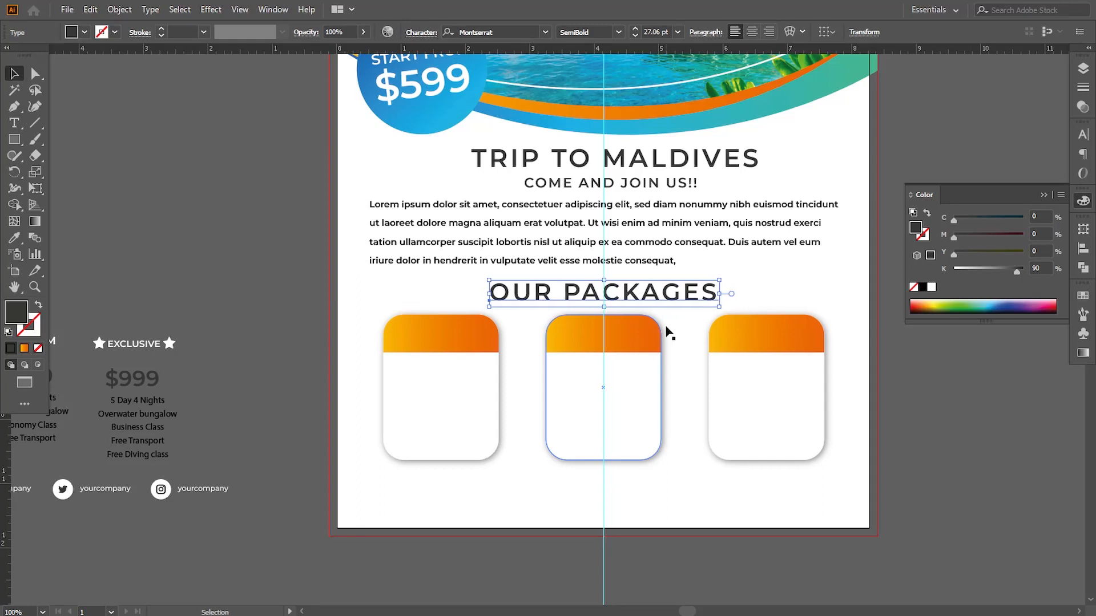
key(Down)
key(Down)
key(Down)
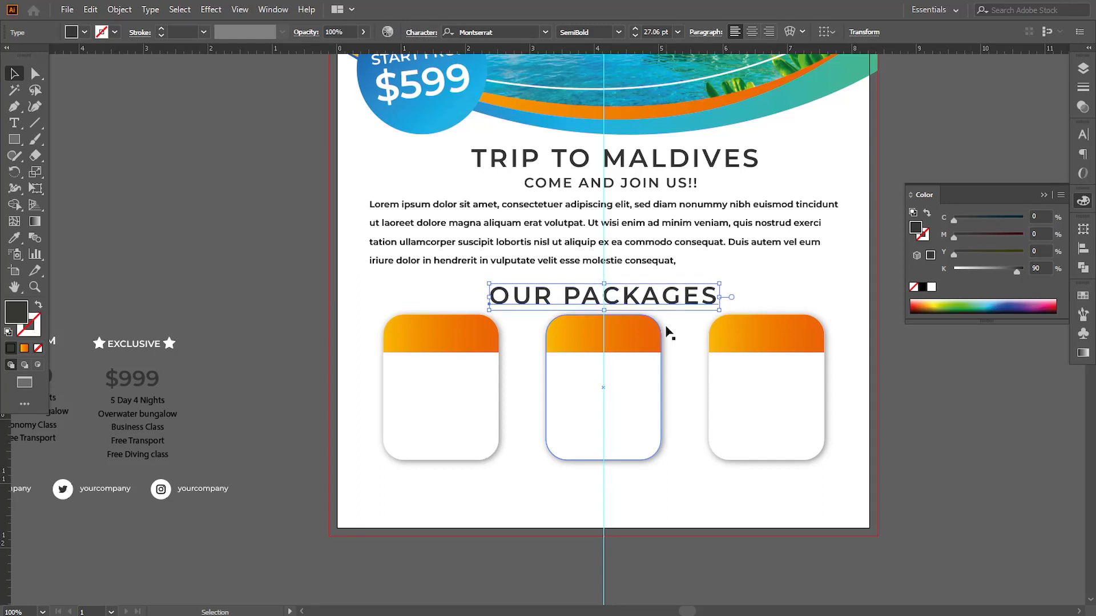
key(Up)
key(Up)
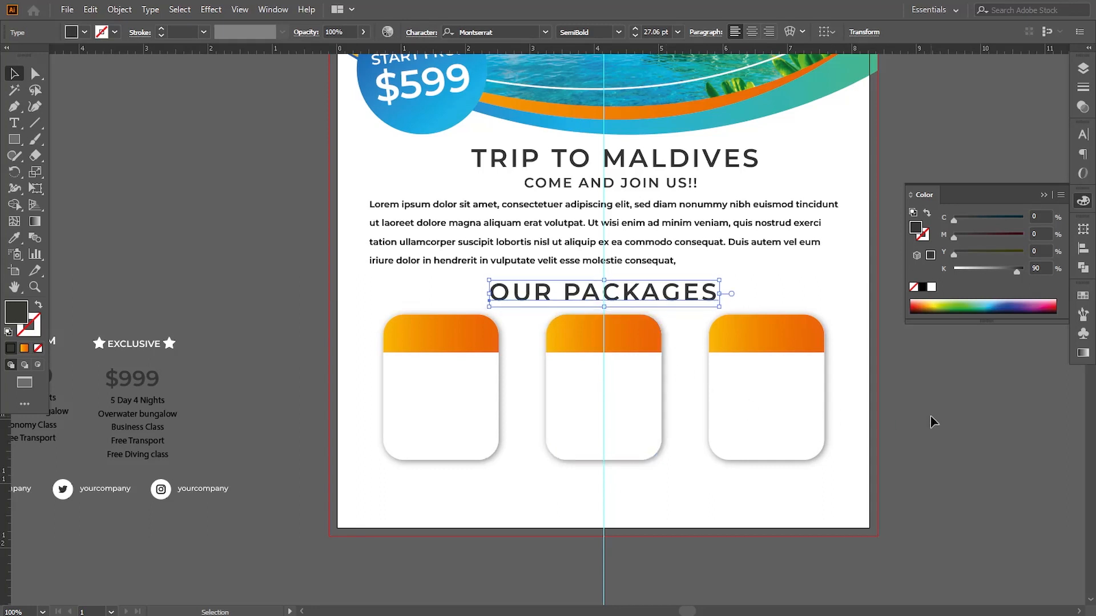
click(932, 421)
Select the package cards and nudge them slightly down, away from the "OUR PACKAGES" heading.
click(605, 432)
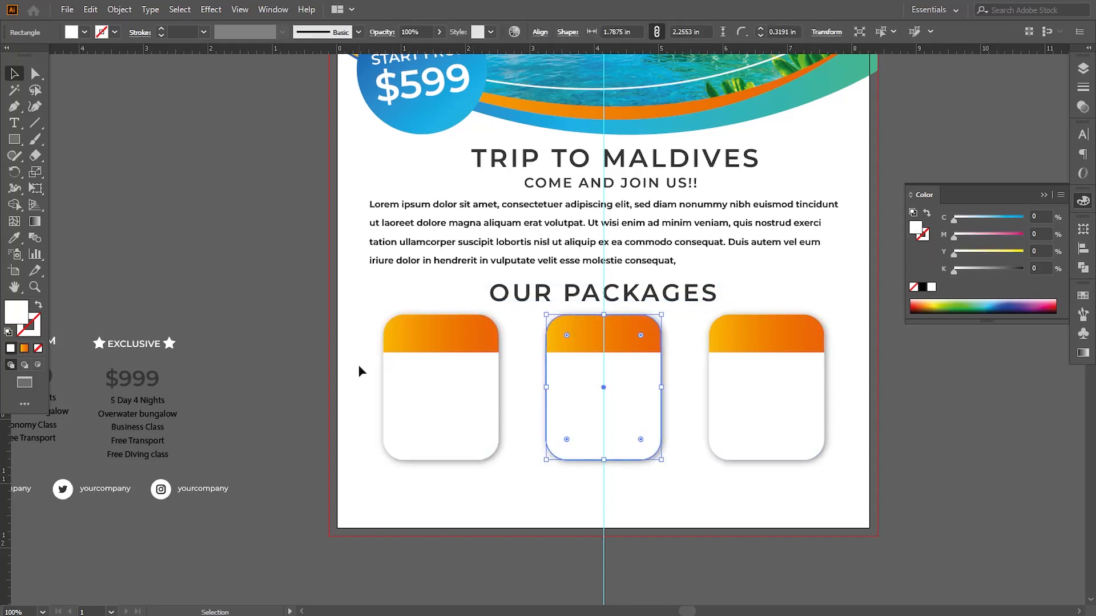
drag(494, 414, 494, 413)
shift+click(737, 443)
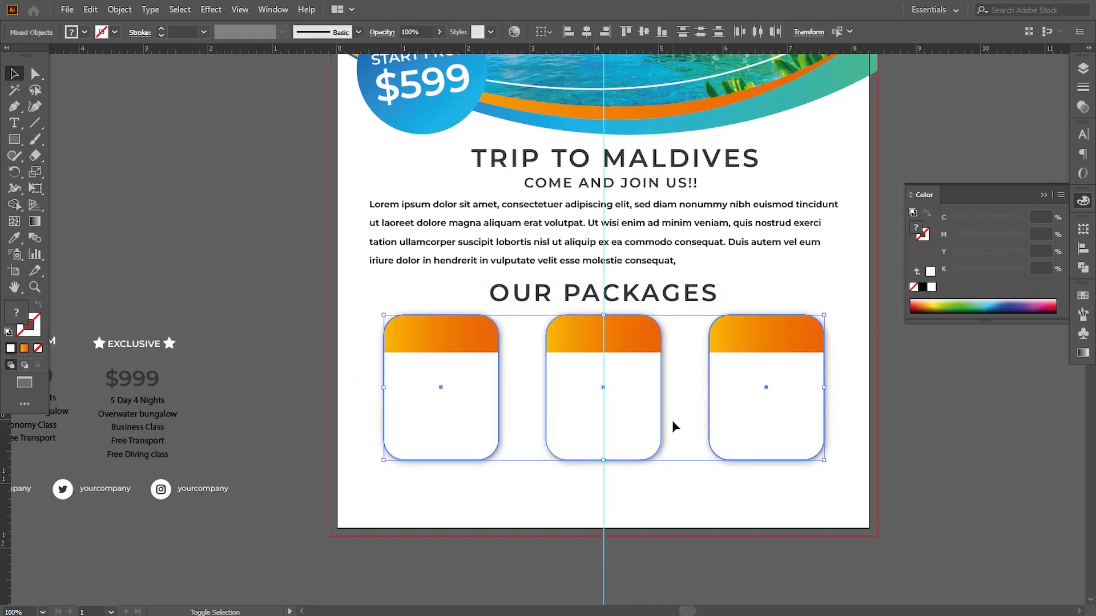
key(Down)
key(Down)
click(725, 522)
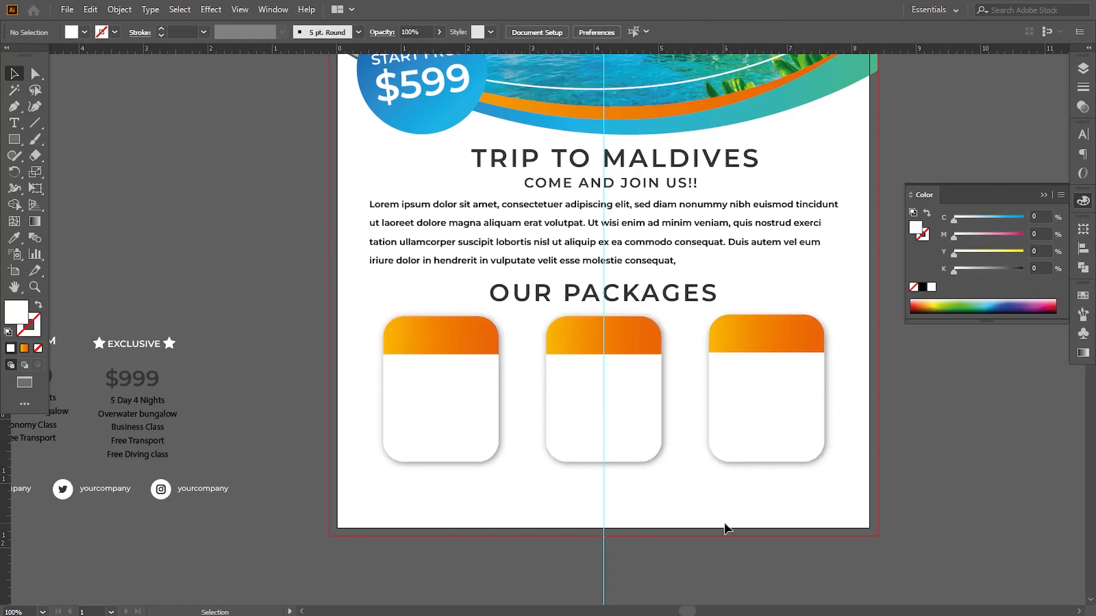
Move the STANDARD $599 package text onto the first card and bring it to the front.
drag(413, 488, 502, 503)
drag(166, 379, 254, 388)
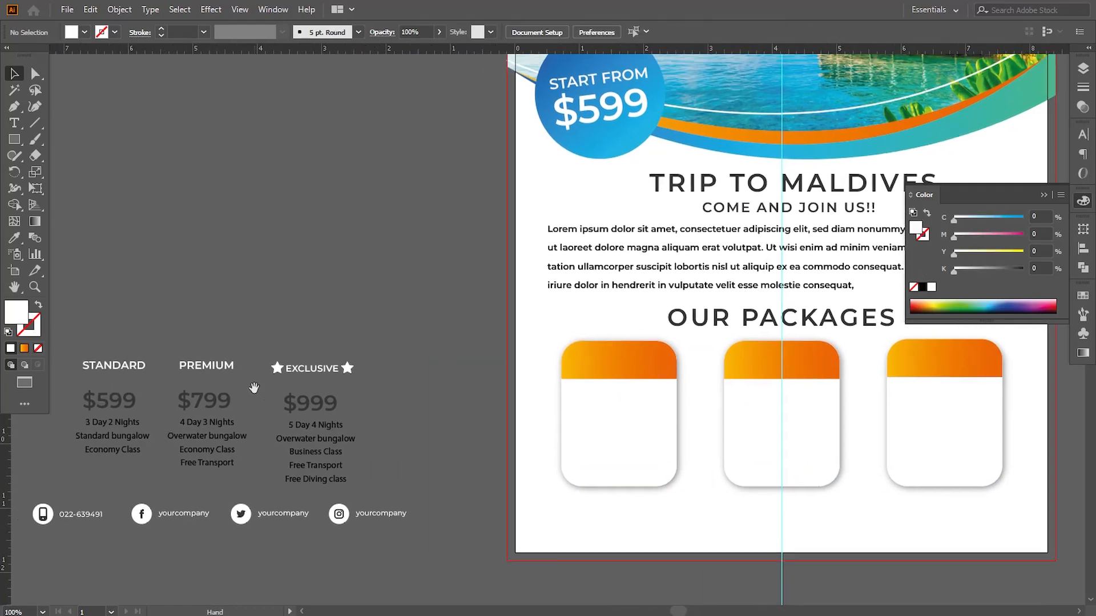
click(117, 369)
drag(117, 374, 620, 366)
drag(614, 422, 528, 409)
right_click(566, 413)
mouse_move(656, 345)
click(741, 342)
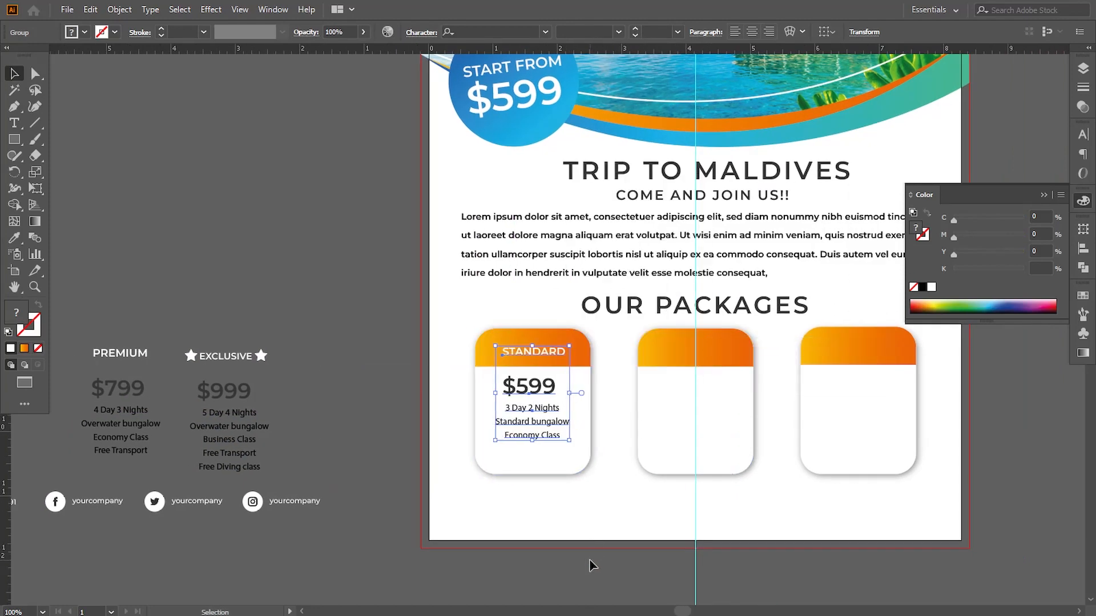
click(589, 559)
Move the PREMIUM $799 package text onto the middle card and bring it to the front.
drag(130, 355, 702, 348)
right_click(713, 406)
mouse_move(747, 335)
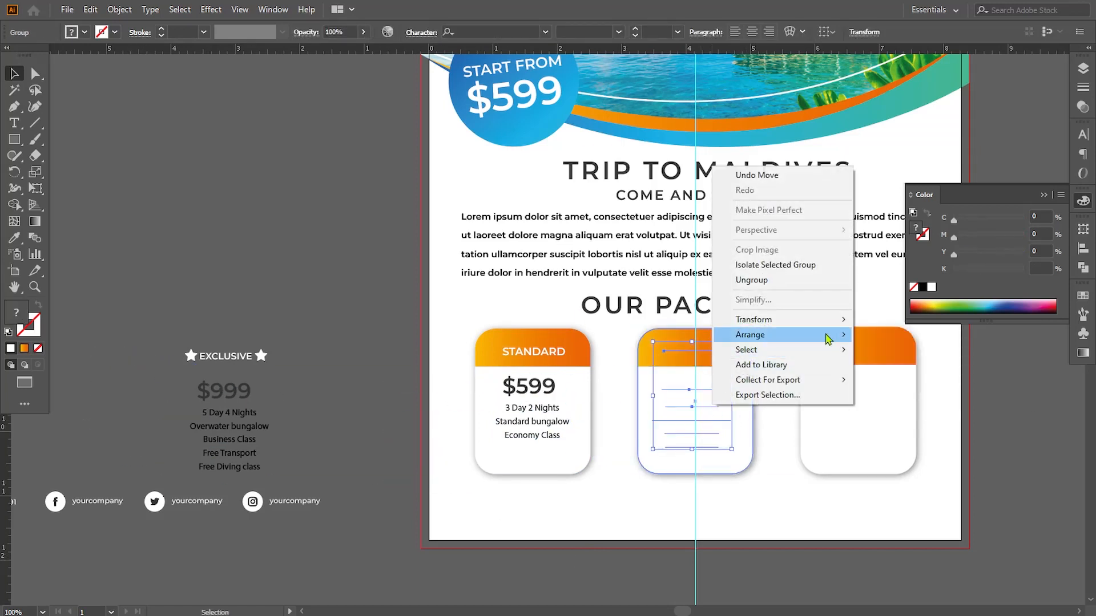
click(879, 335)
click(764, 502)
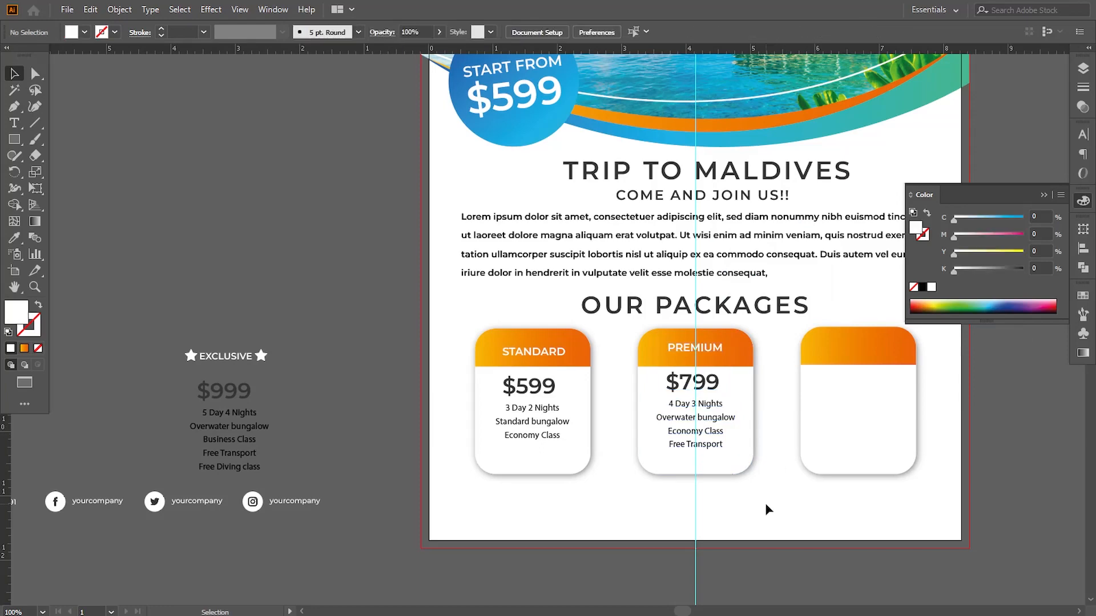
Move the EXCLUSIVE $999 package text onto the third card and bring it to the front.
drag(765, 502, 640, 477)
drag(97, 366, 731, 360)
right_click(760, 456)
click(913, 309)
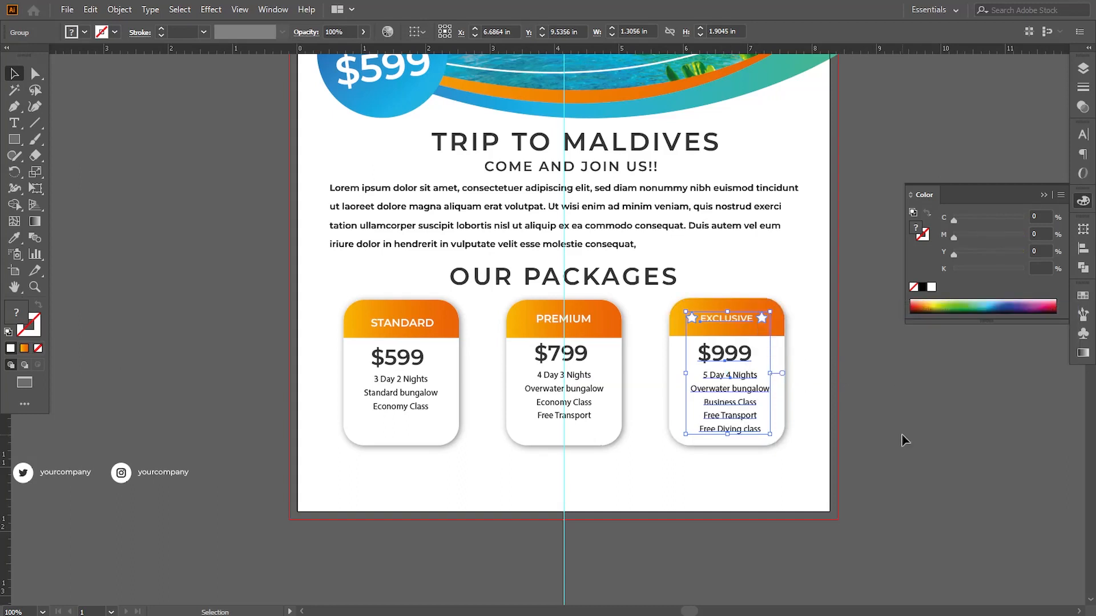
click(905, 440)
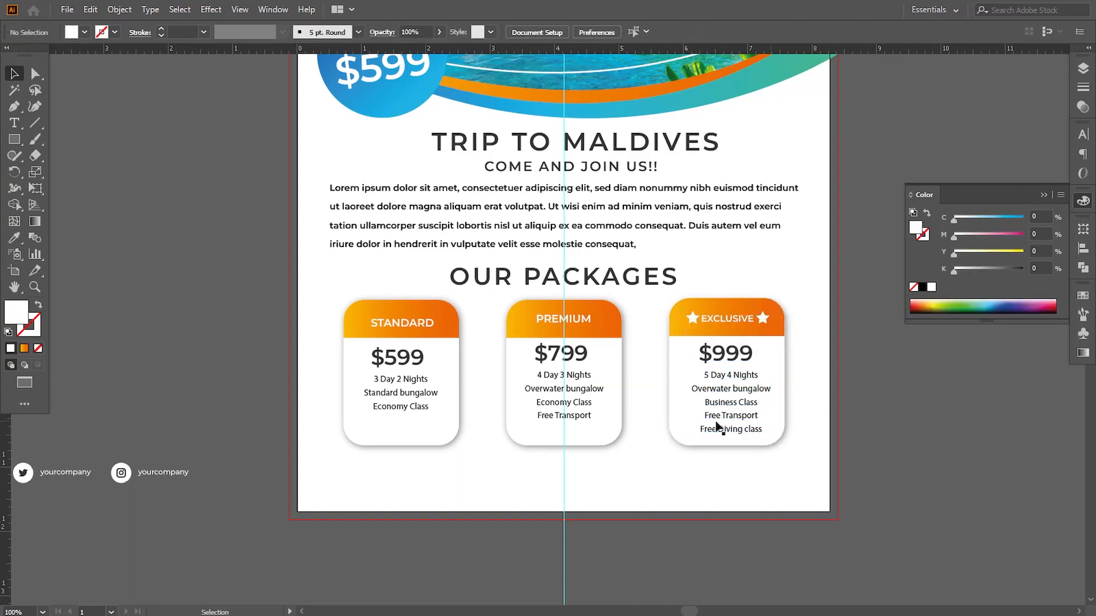
Draw a closed footer shape with the Pen tool across the page bottom, bleed to bleed, with an upward-curving top edge.
key(space)
drag(608, 430, 618, 417)
click(12, 109)
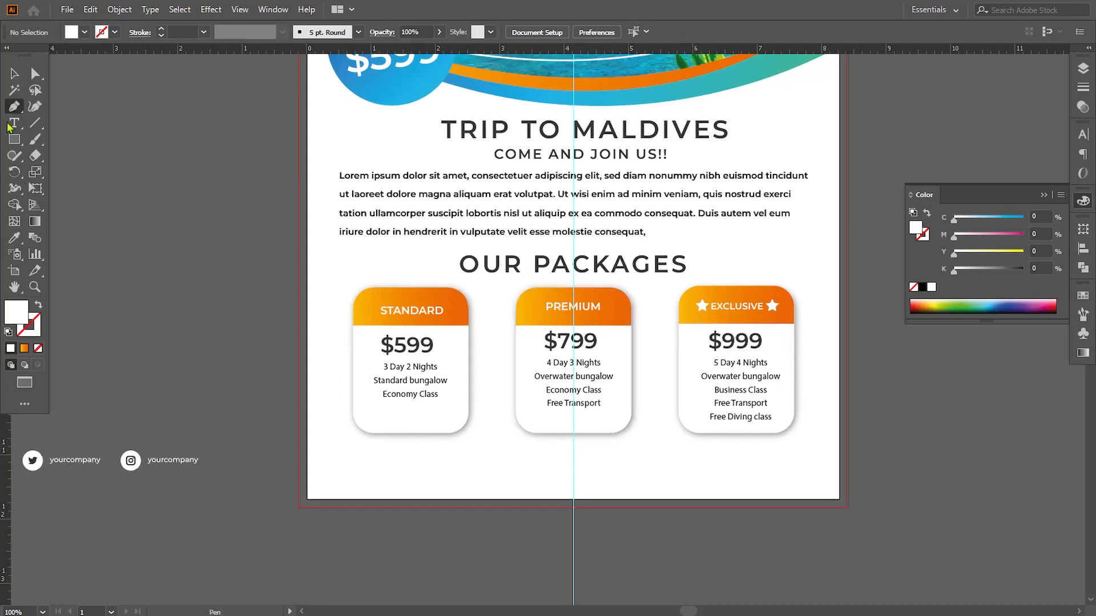
click(299, 476)
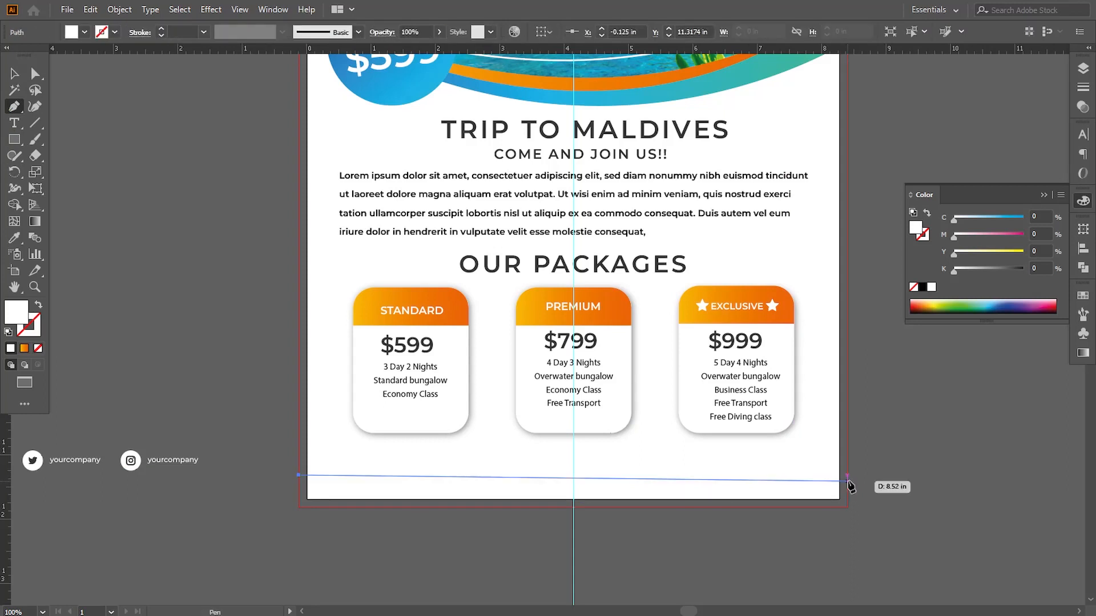
drag(847, 475, 1064, 524)
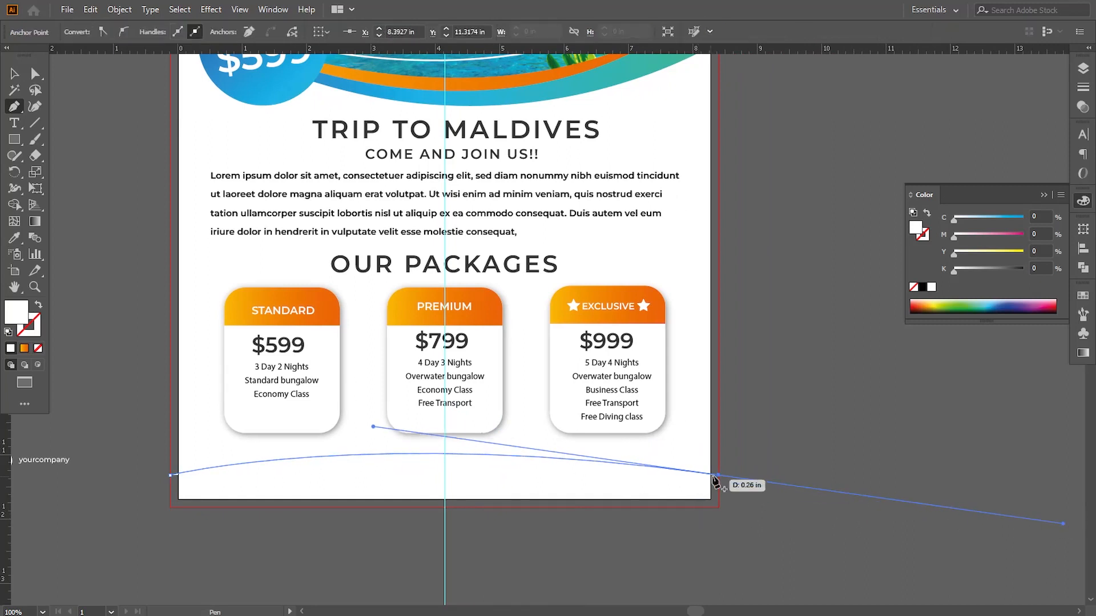
click(718, 475)
click(718, 508)
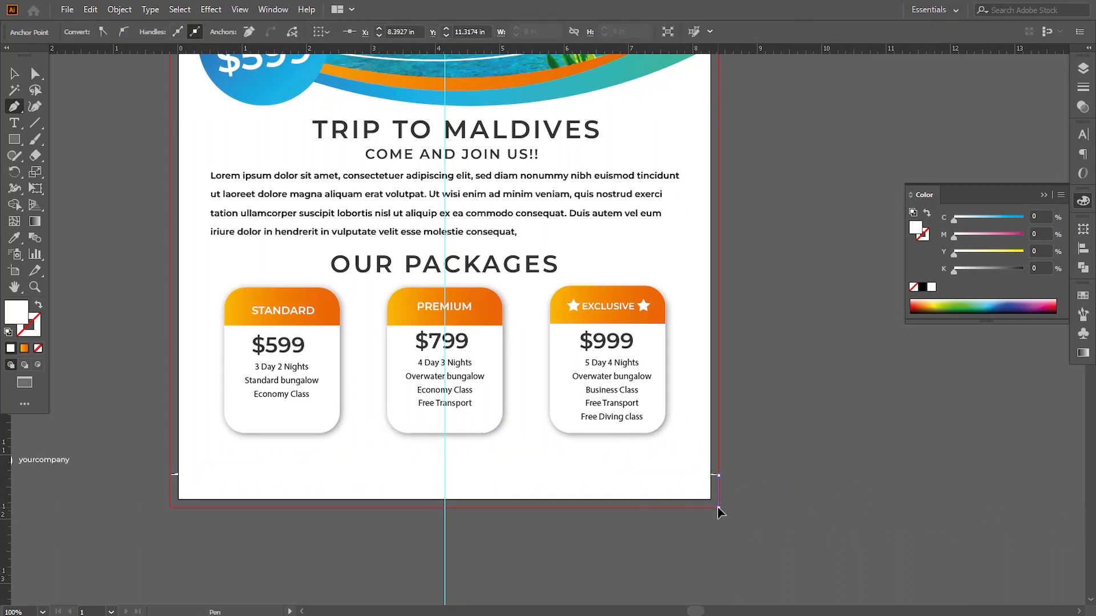
click(170, 507)
click(170, 475)
drag(234, 487, 329, 478)
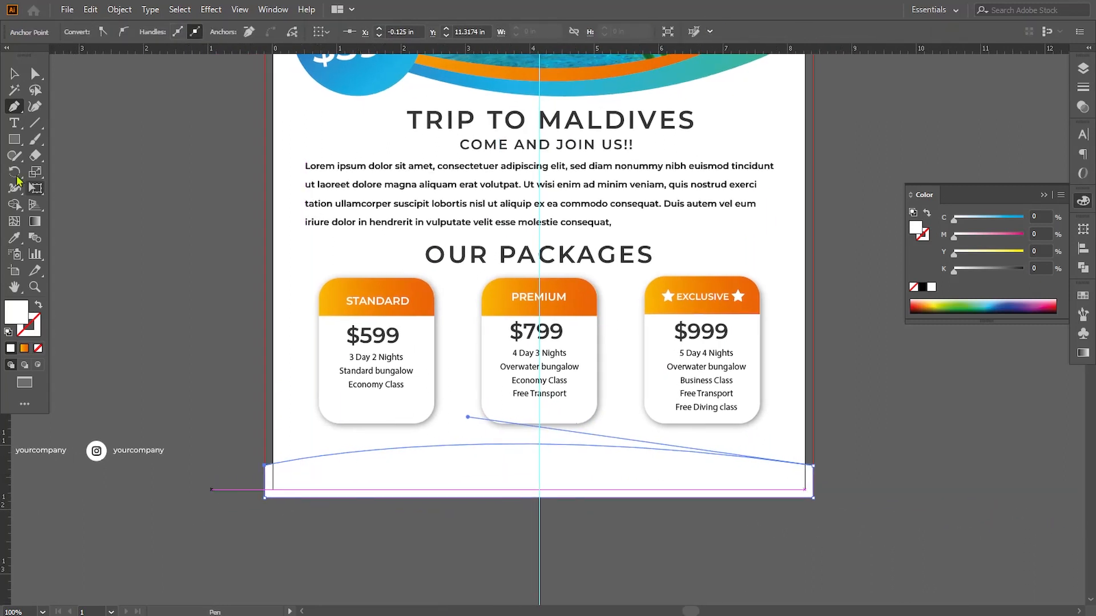
Fill the footer shape with the STANDARD card header's orange gradient and redirect it from orange at left to yellow at right.
click(12, 239)
click(360, 281)
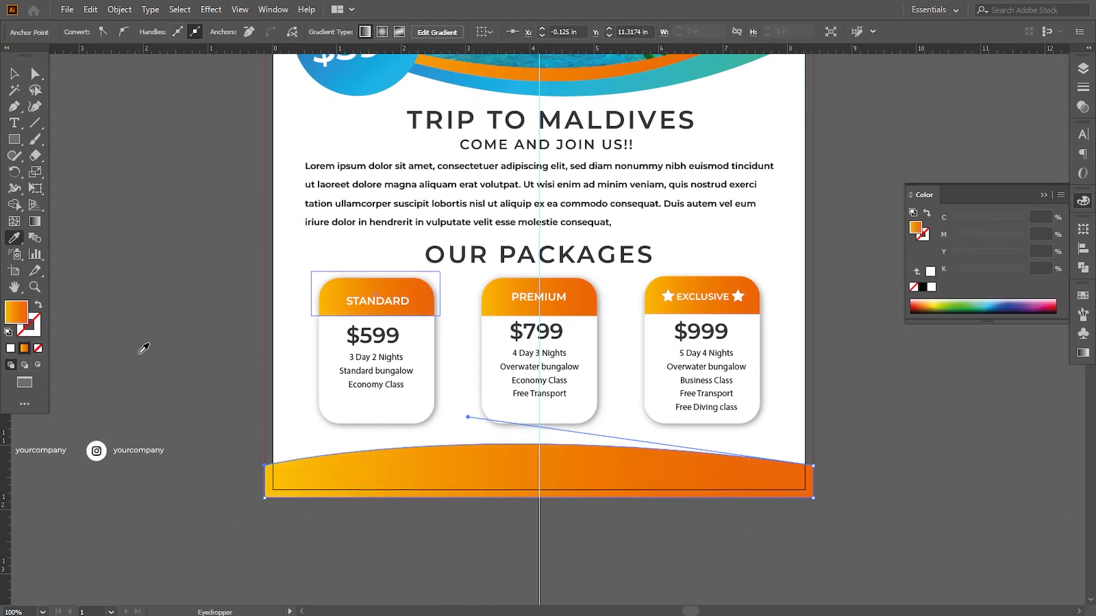
click(34, 222)
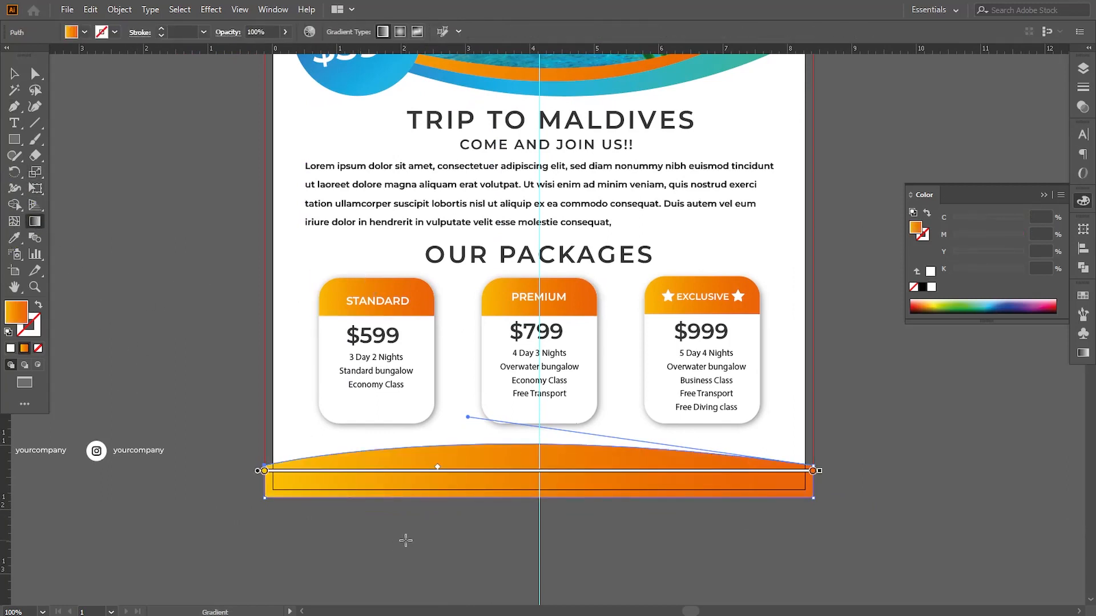
drag(259, 487, 576, 472)
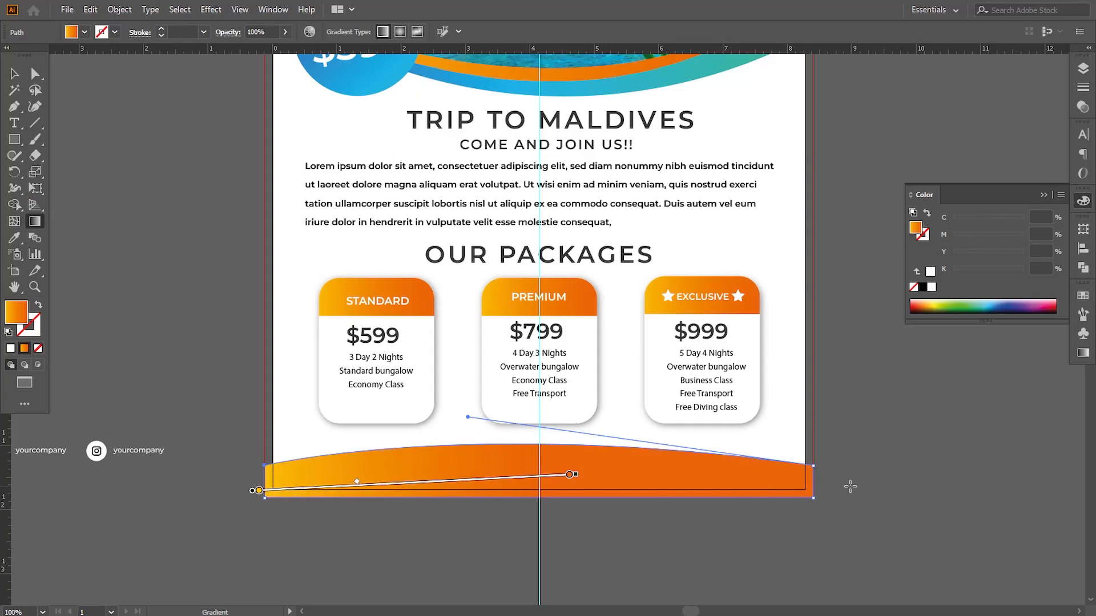
drag(850, 486, 77, 487)
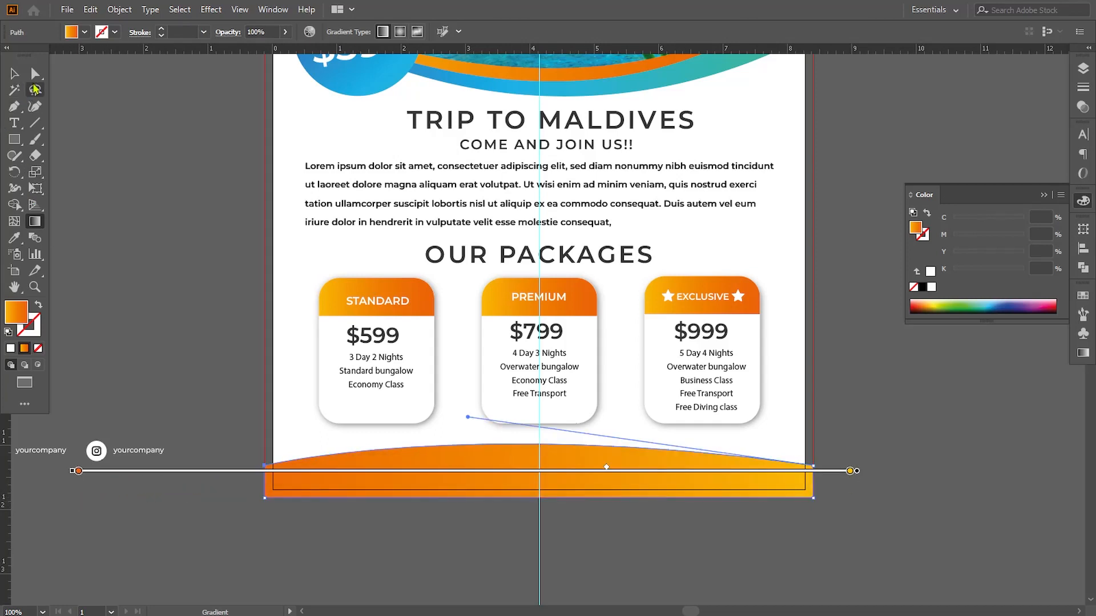
Select the footer shape's two upper corner anchors and nudge them slightly down.
click(34, 90)
click(35, 73)
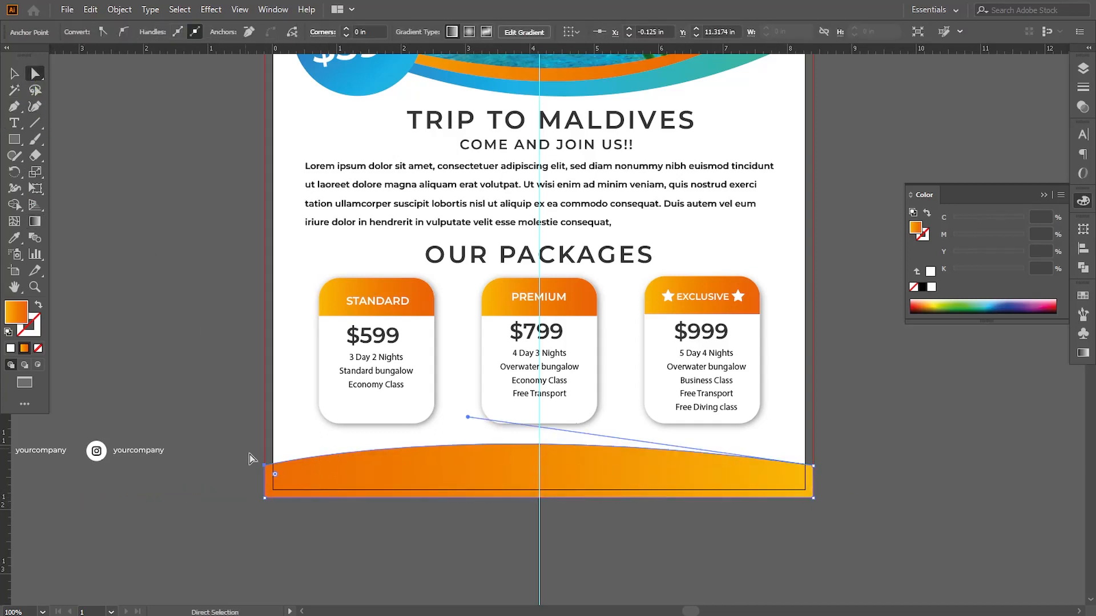
shift+click(814, 467)
key(Down)
key(Down)
key(Down)
key(Down)
key(Down)
key(Down)
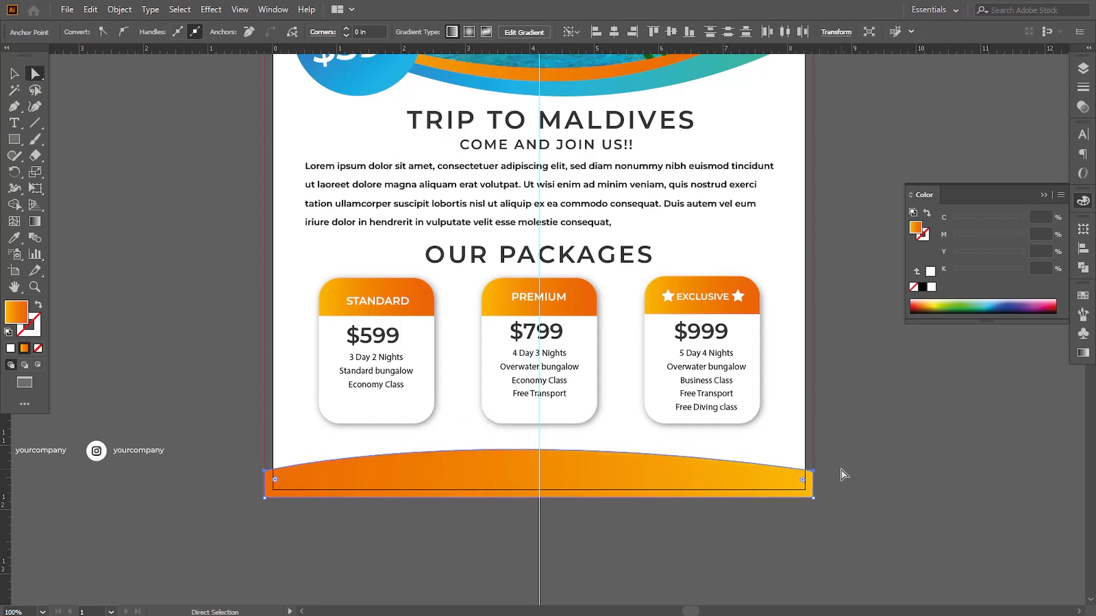
key(Up)
Raise the footer's top curve slightly by adjusting the direction handle of its upper-right anchor.
click(813, 471)
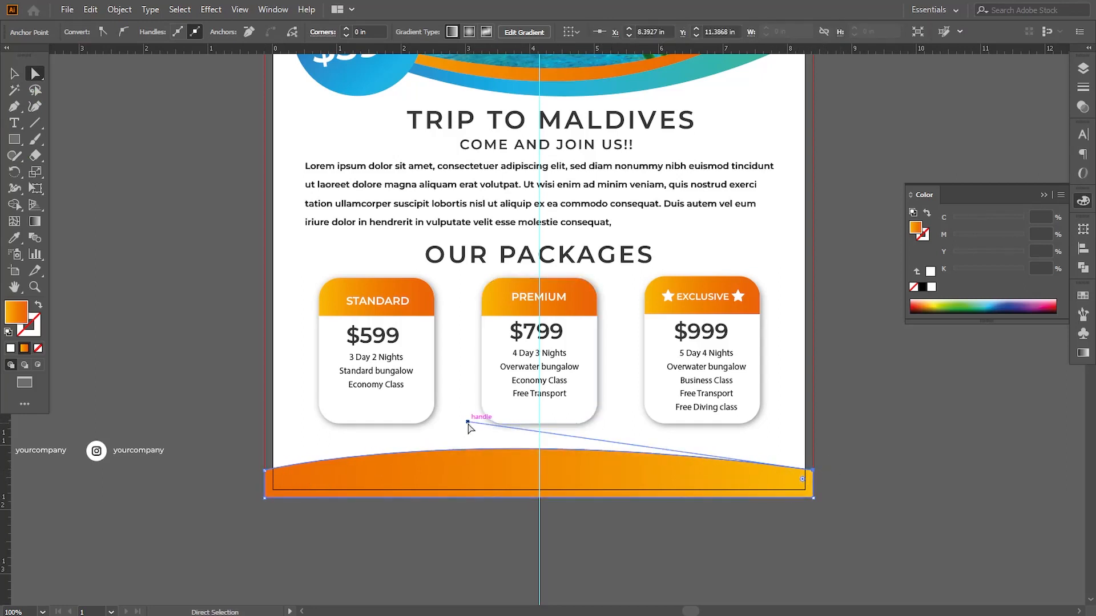
mouse_move(468, 425)
mouse_down()
mouse_move(489, 419)
mouse_move(478, 410)
mouse_up()
click(661, 545)
drag(661, 542, 671, 538)
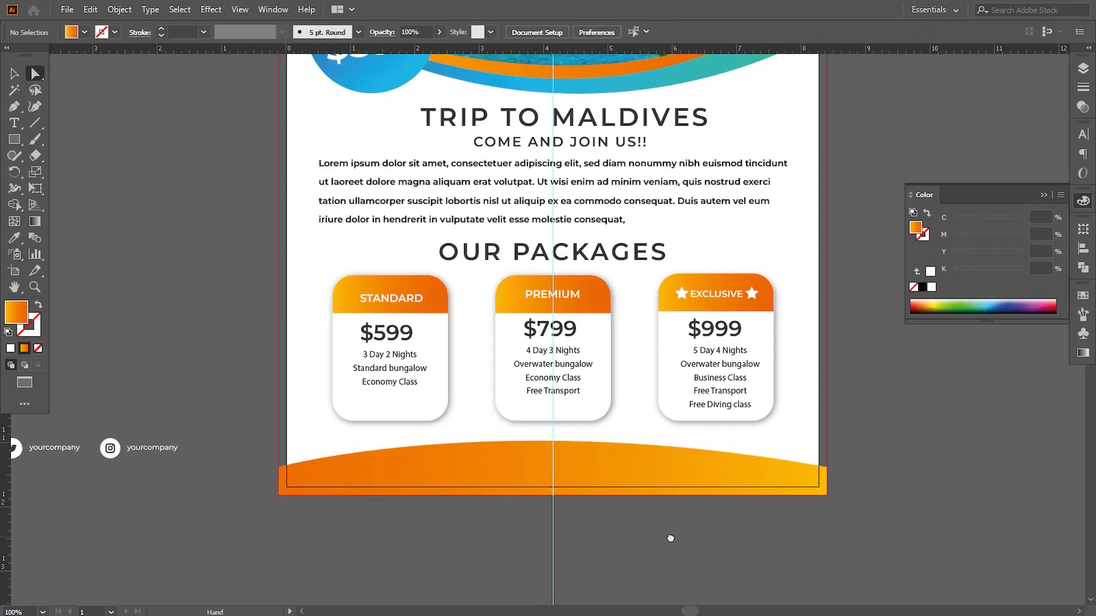
Copy the orange footer shape and paste the duplicate in front of it.
click(14, 77)
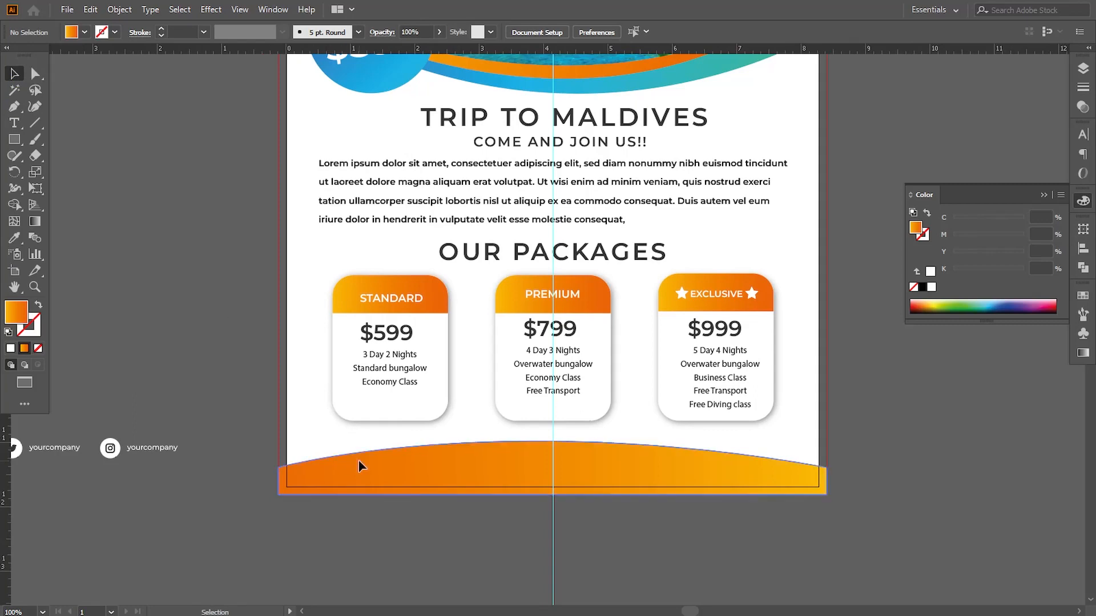
click(359, 463)
click(91, 9)
click(112, 74)
click(90, 9)
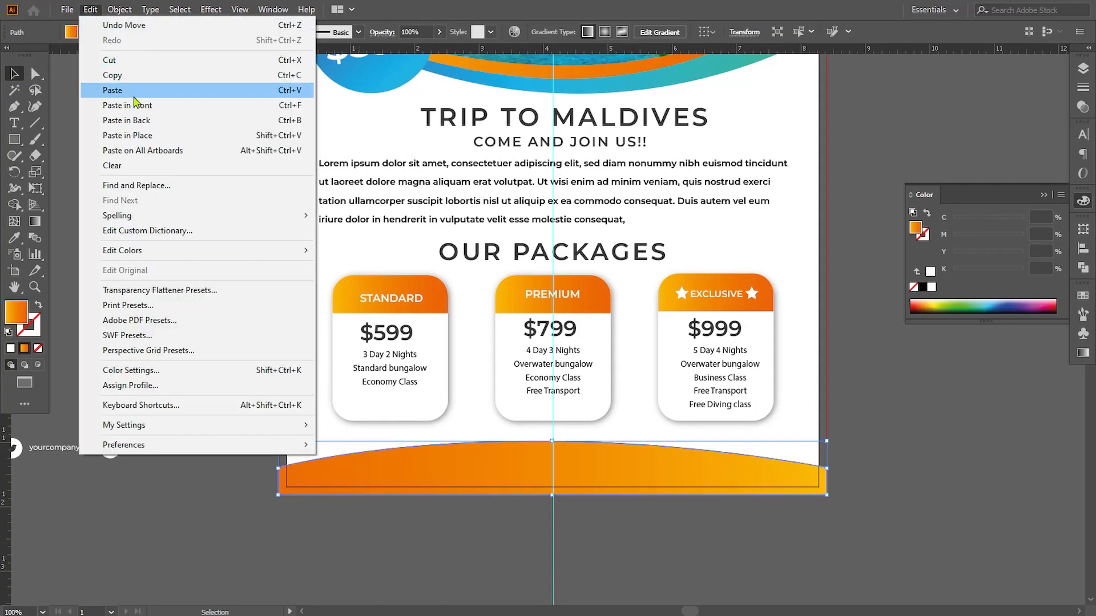
click(135, 105)
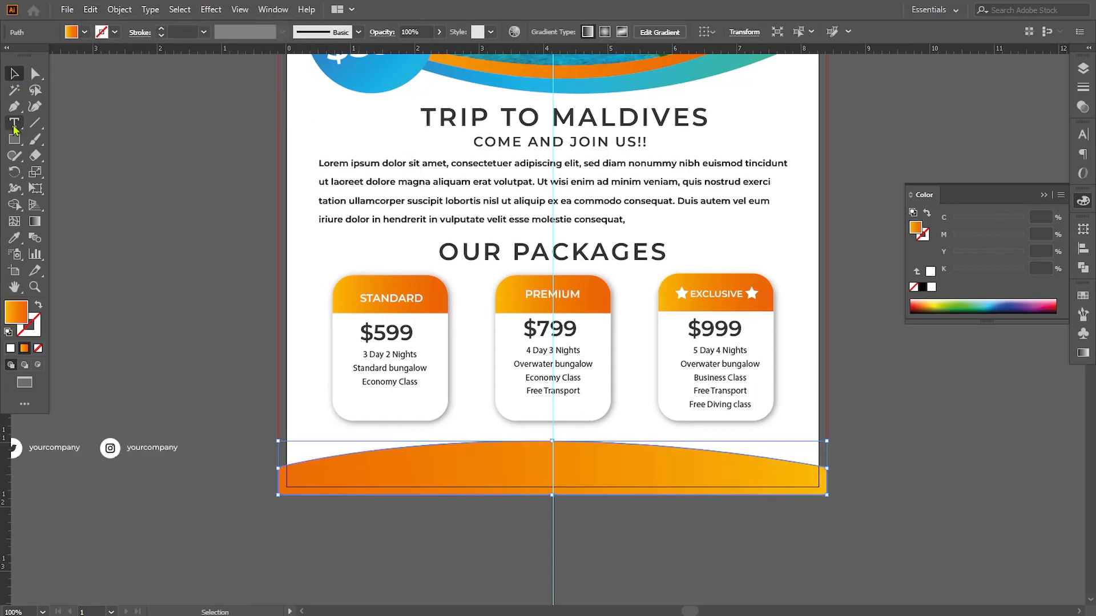
Draw a left-bulging curved line vertically across the middle of the footer with the Pen tool and remove its fill.
key(p)
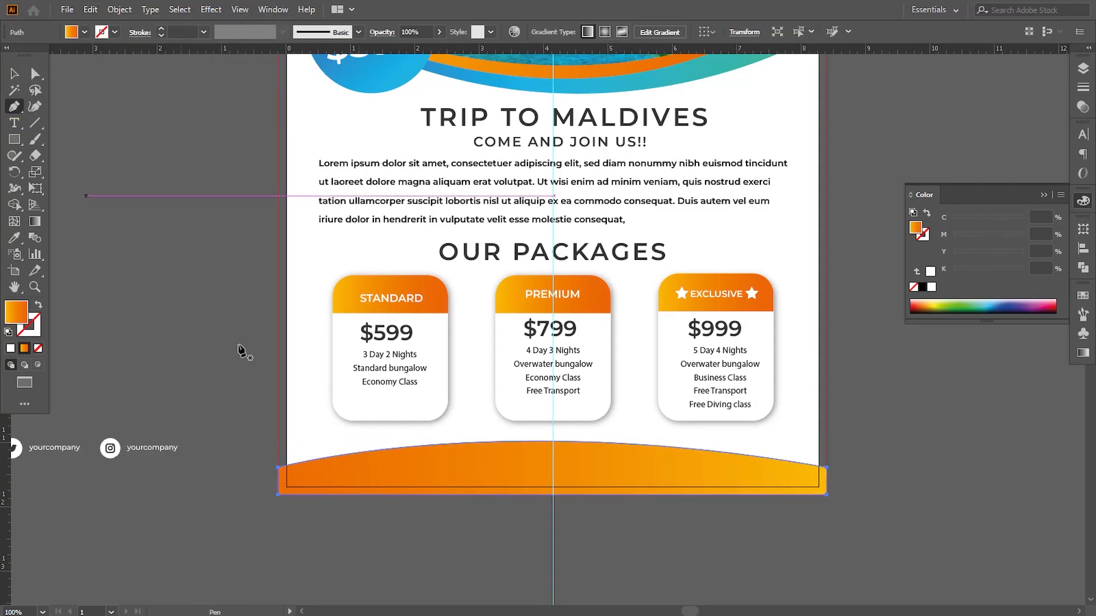
click(545, 432)
drag(545, 506, 581, 551)
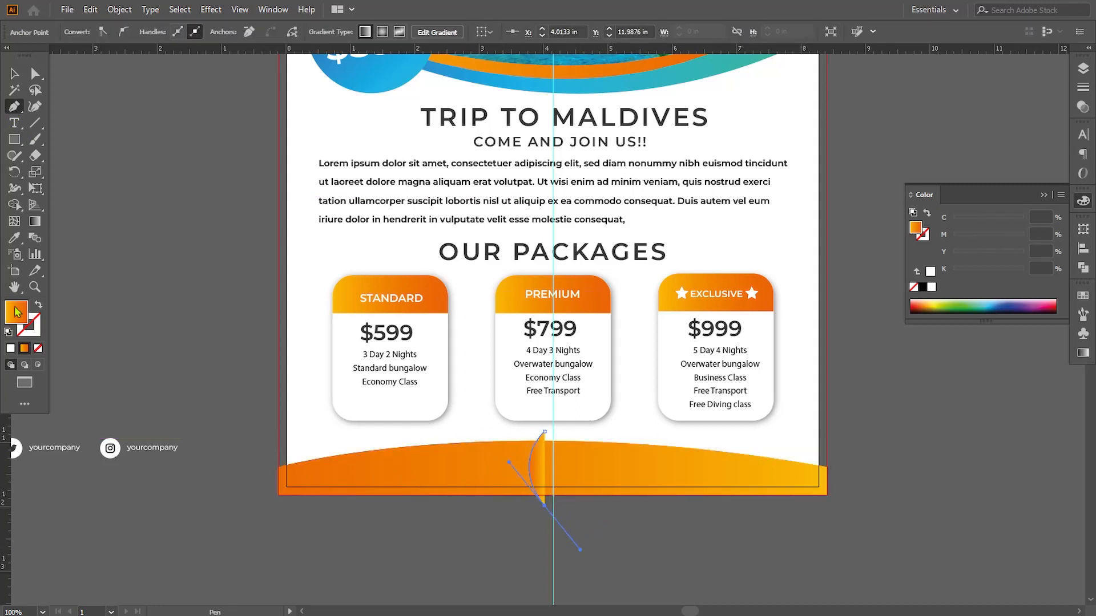
click(38, 349)
key(v)
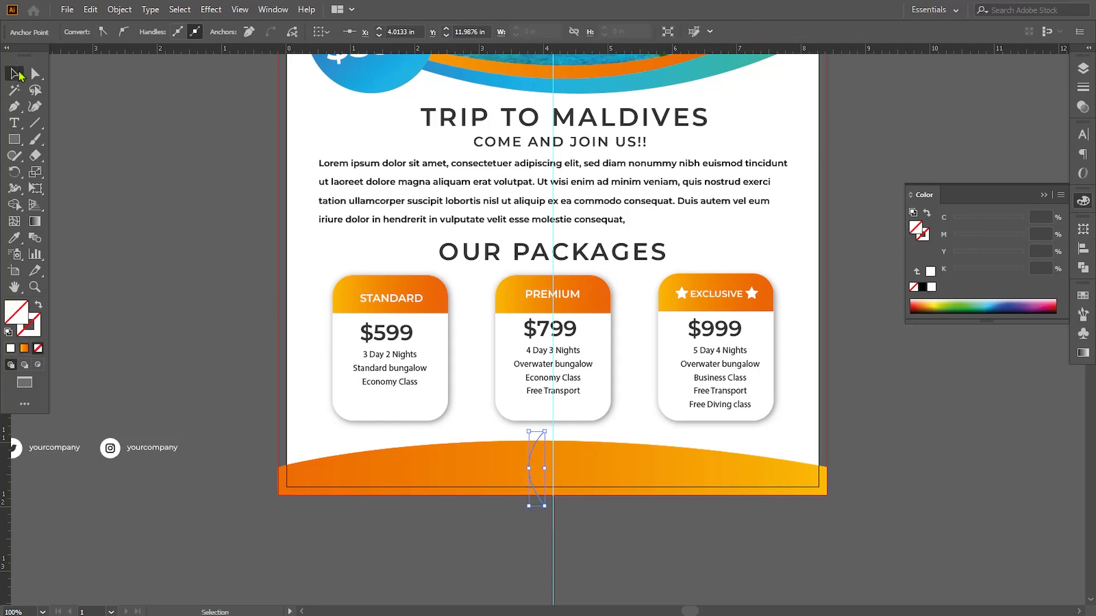
Divide the front footer shape along the curved line with Pathfinder and ungroup the resulting pieces.
shift+click(597, 472)
click(1082, 267)
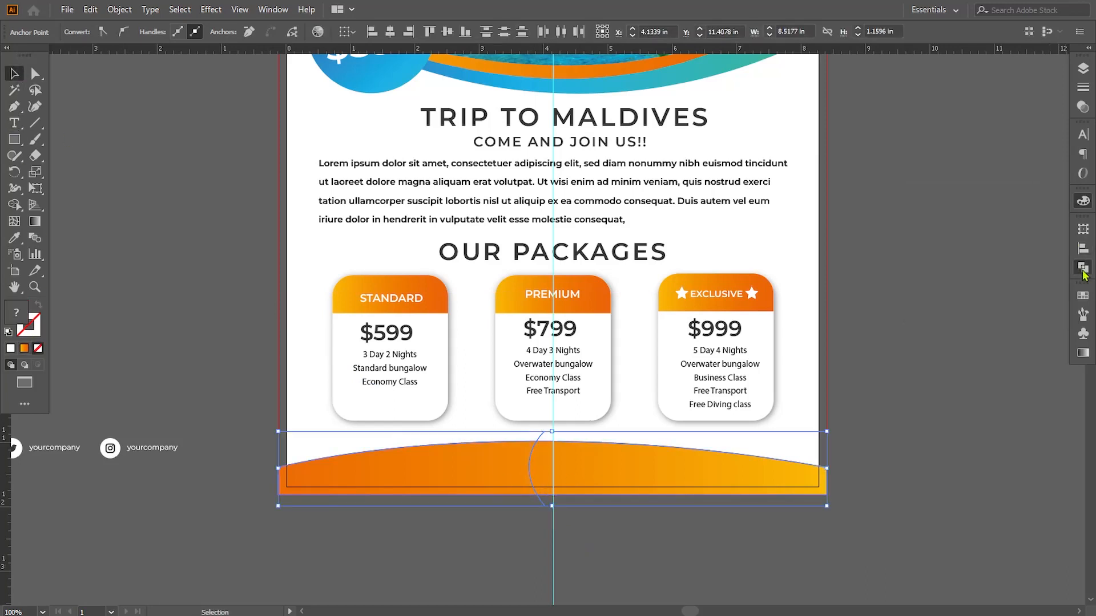
click(924, 295)
click(120, 9)
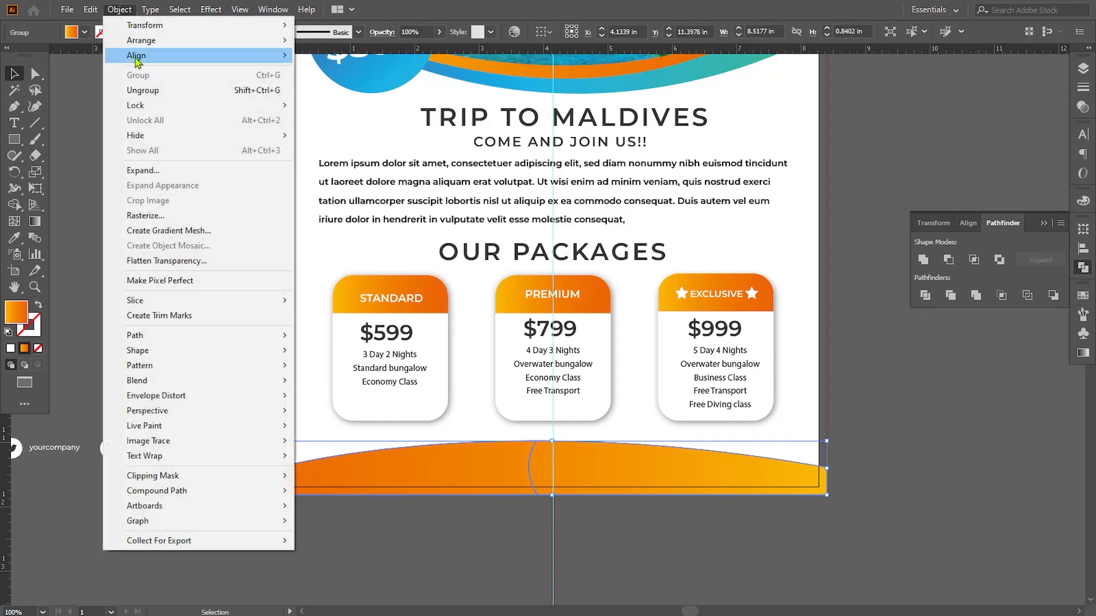
click(143, 91)
click(376, 452)
click(568, 518)
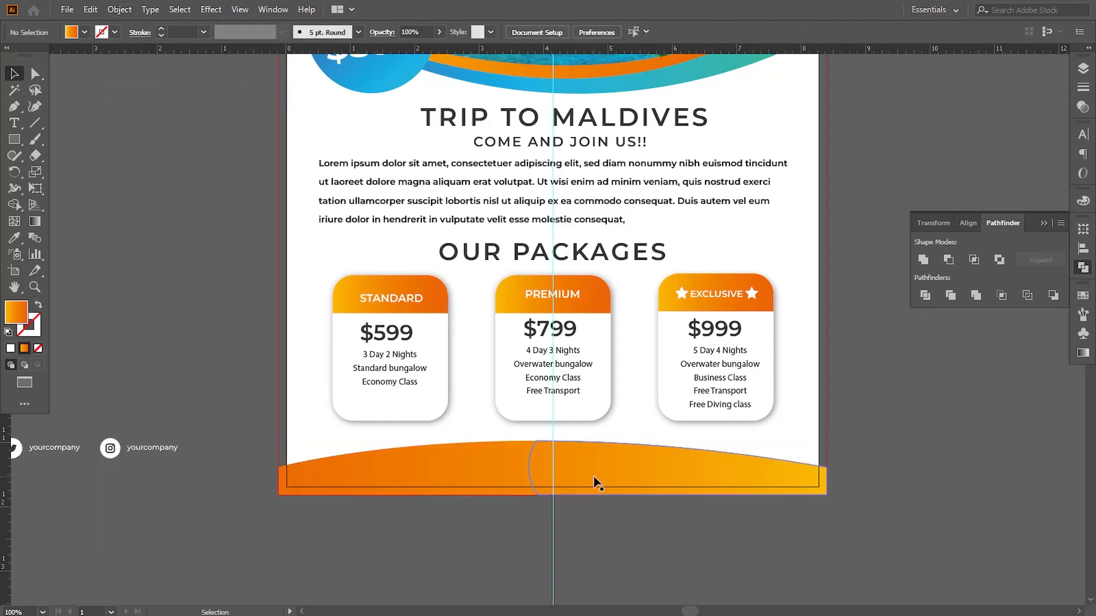
Redirect the gradient of the footer's right piece so it runs from yellow at the dividing curve to orange at right.
click(594, 479)
click(35, 221)
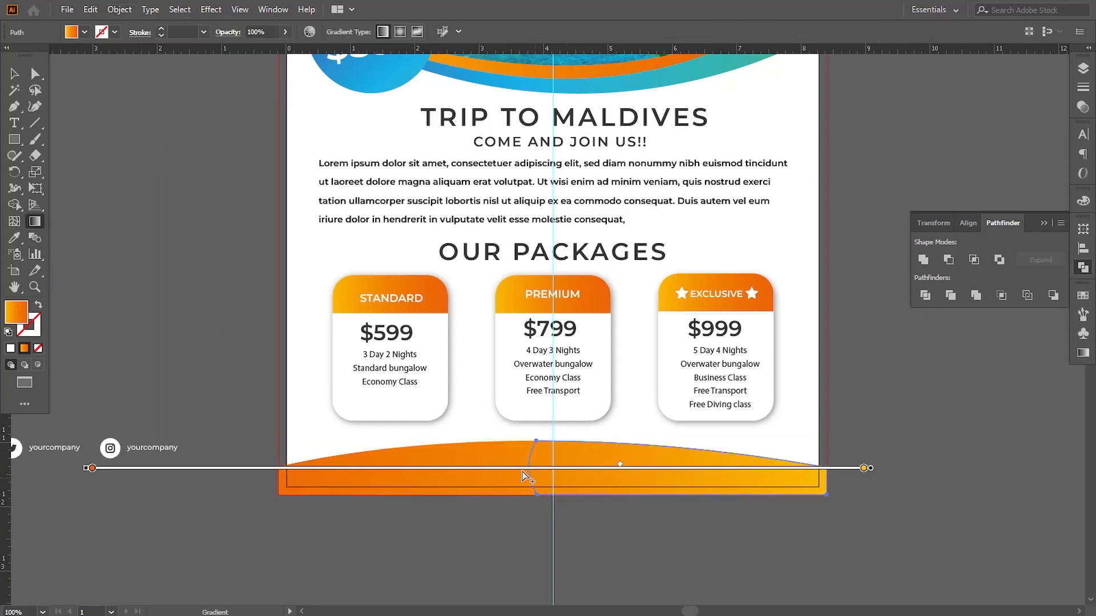
drag(520, 483, 1063, 483)
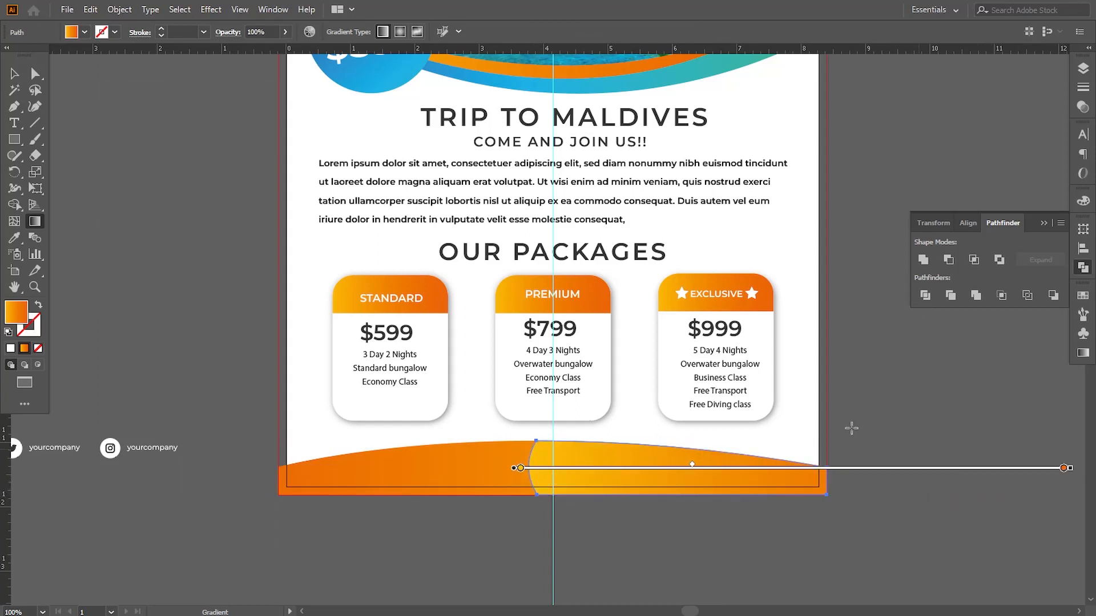
key(a)
click(114, 162)
drag(152, 281, 171, 285)
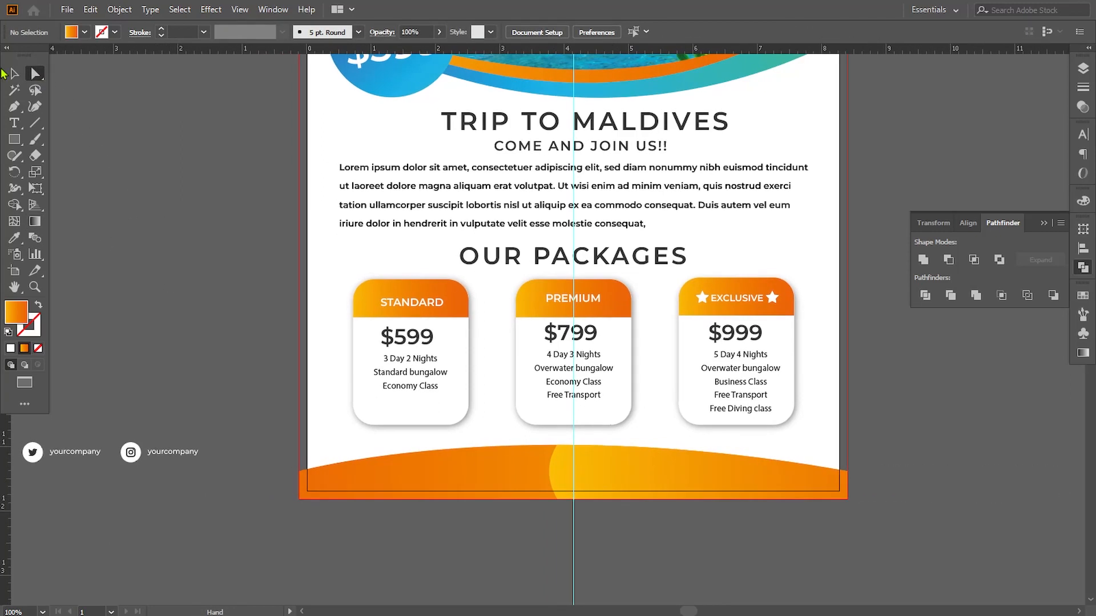
Move the phone and social media contact row onto the orange footer and bring it to the front.
click(9, 73)
drag(160, 392, 191, 382)
drag(165, 440, 766, 486)
right_click(703, 489)
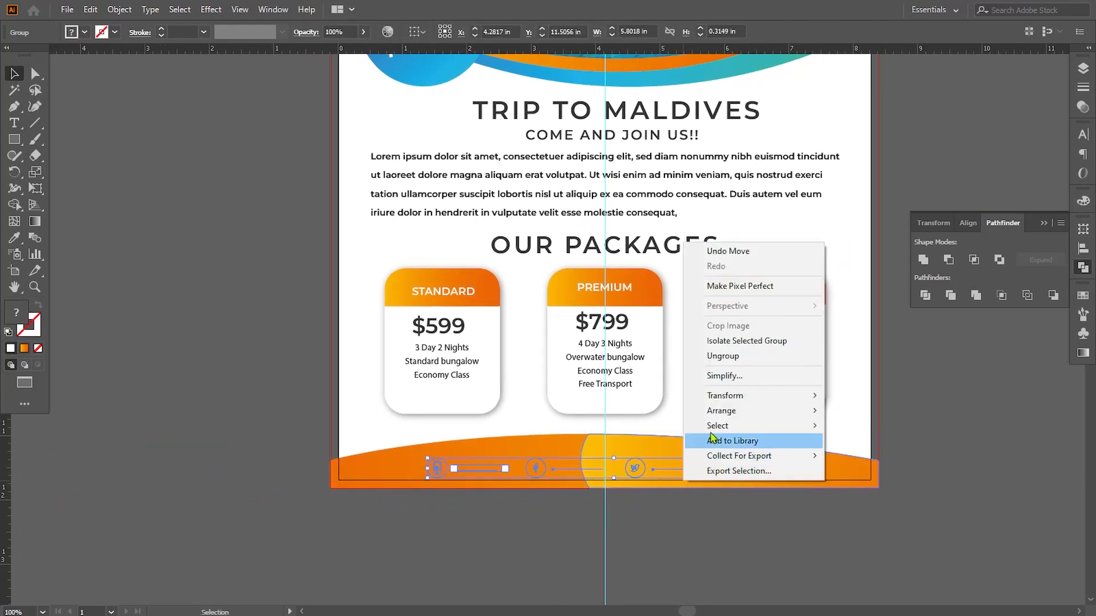
mouse_move(736, 408)
click(859, 409)
Nudge the contact row left to centre it on the vertical guide, and move it slightly up within the footer.
key(Left)
key(Left)
key(Left)
key(Left)
key(Left)
key(Left)
key(Left)
key(Left)
key(Left)
key(Left)
key(Left)
key(Left)
key(Left)
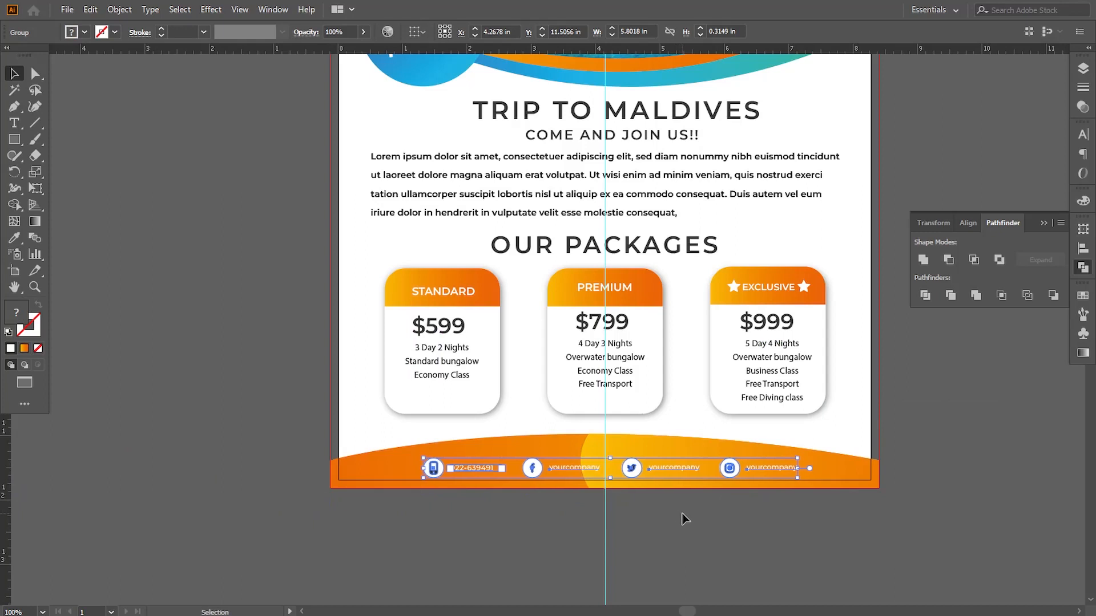
key(Right)
key(Right)
key(Right)
key(Up)
key(Up)
key(Up)
key(Up)
key(Up)
key(Up)
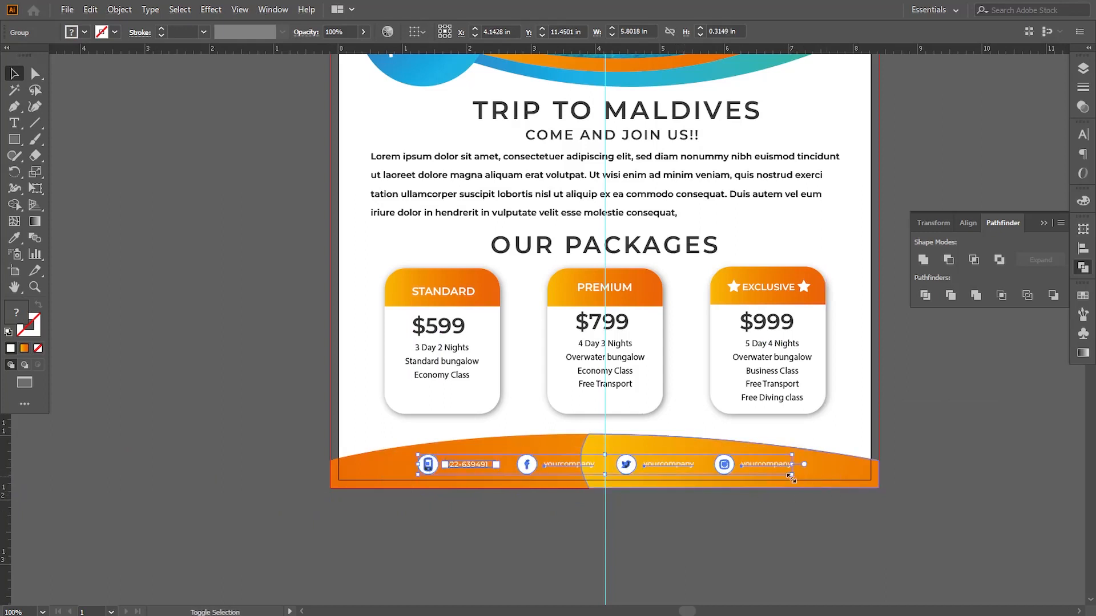
Enlarge the contact row proportionally from its centre to about 6.37 in wide and deselect it.
mouse_move(790, 477)
mouse_down()
mouse_move(827, 482)
mouse_move(810, 472)
mouse_up()
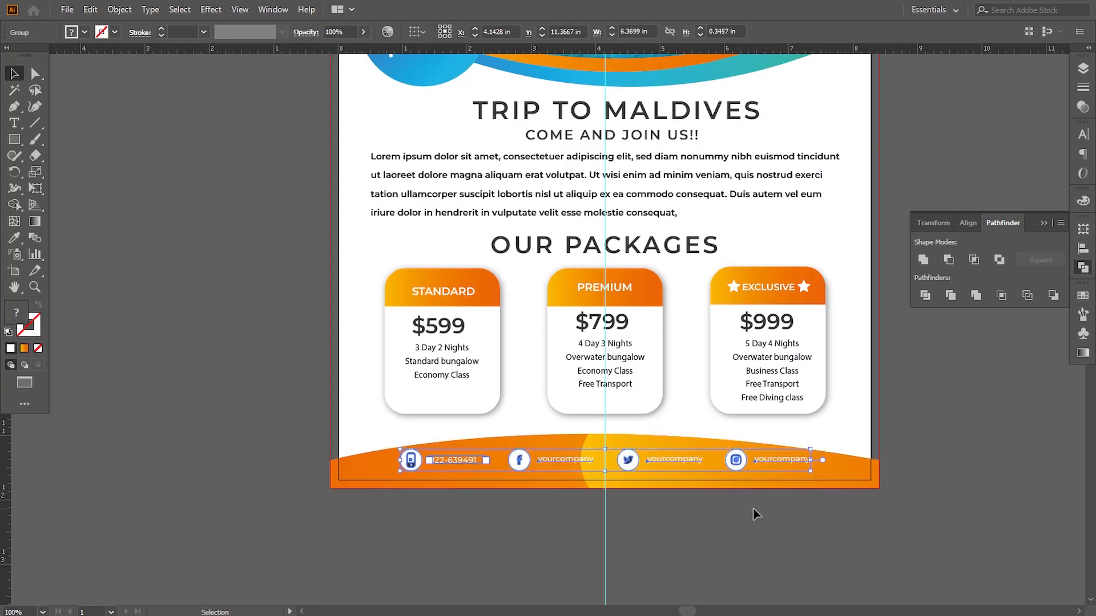
click(718, 532)
drag(670, 504, 597, 512)
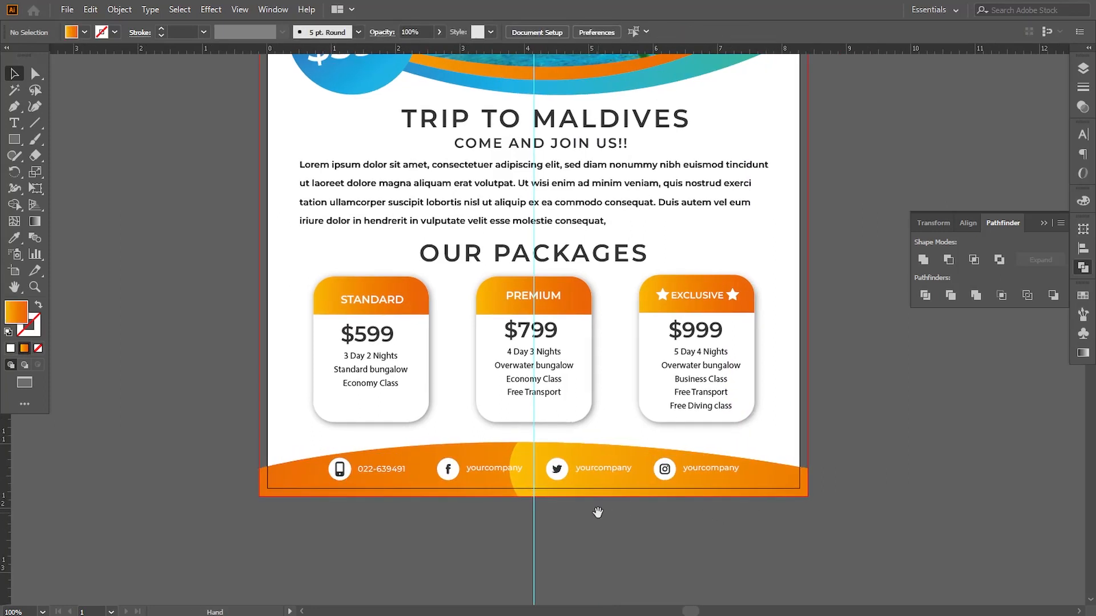
Draw a second, taller closed shape over the footer with the Pen tool, bleed to bleed, arching up over the cards' lower edges.
click(14, 106)
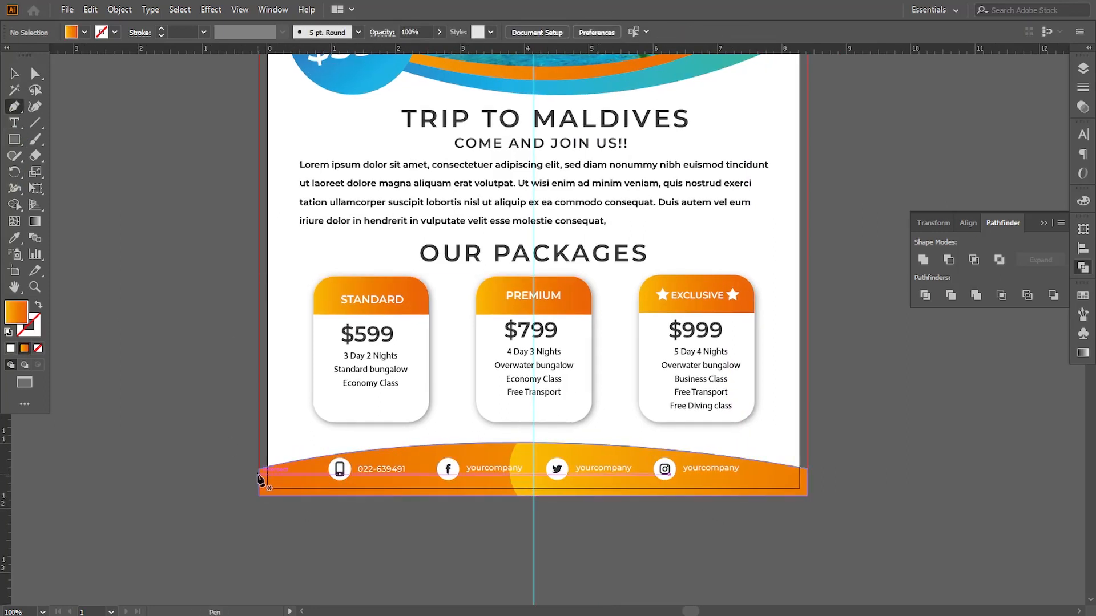
click(259, 469)
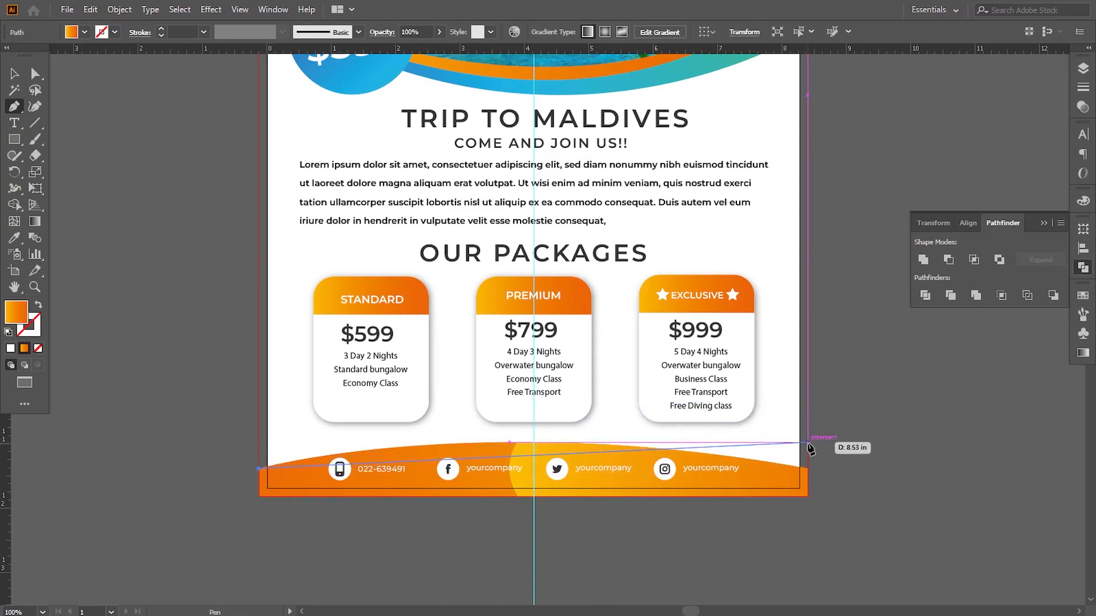
drag(807, 445, 1018, 582)
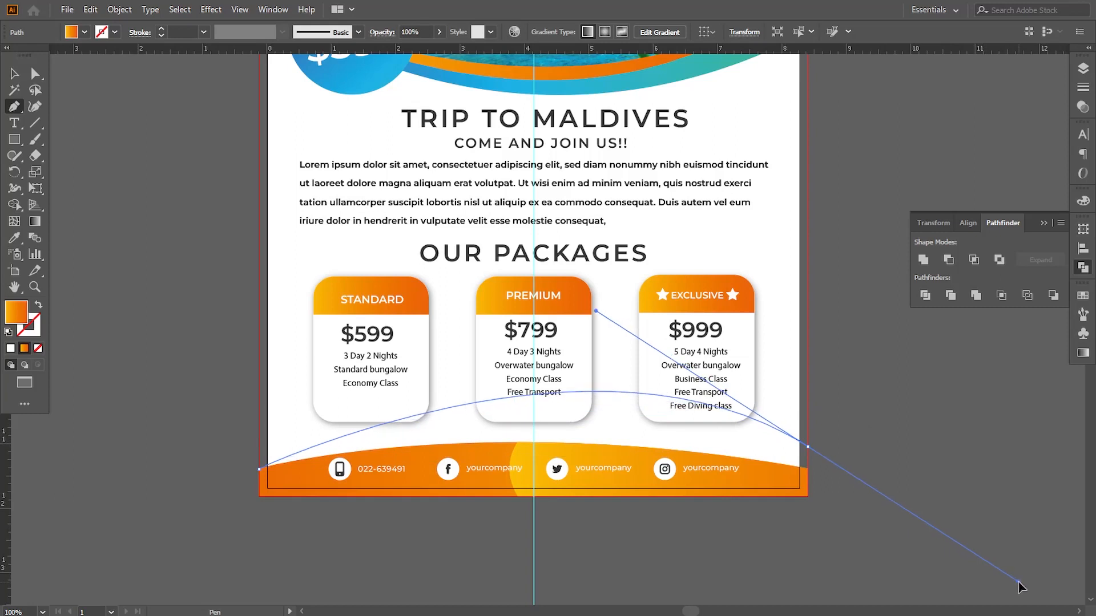
click(807, 446)
click(807, 495)
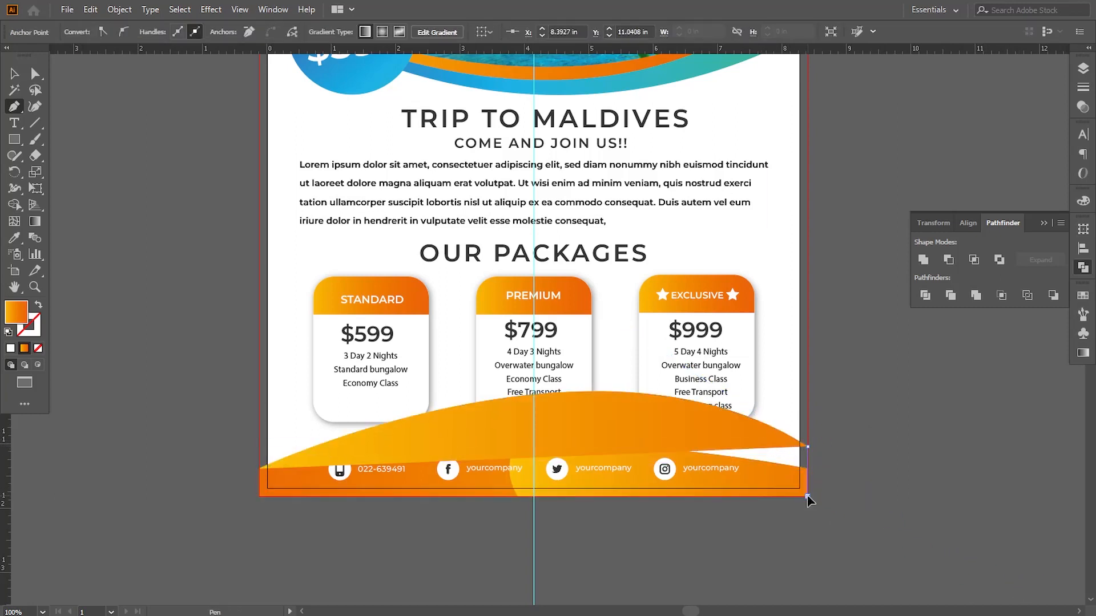
click(260, 495)
click(260, 469)
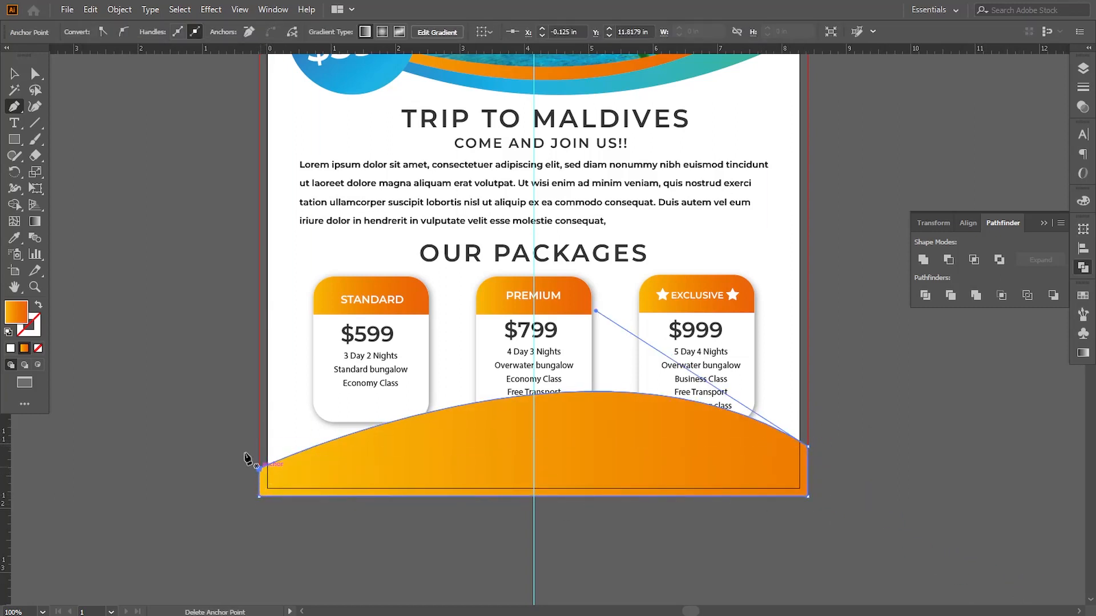
Fill the tall footer shape with the price badge's blue gradient and angle the gradient diagonally down towards the lower-right corner.
key(i)
click(344, 91)
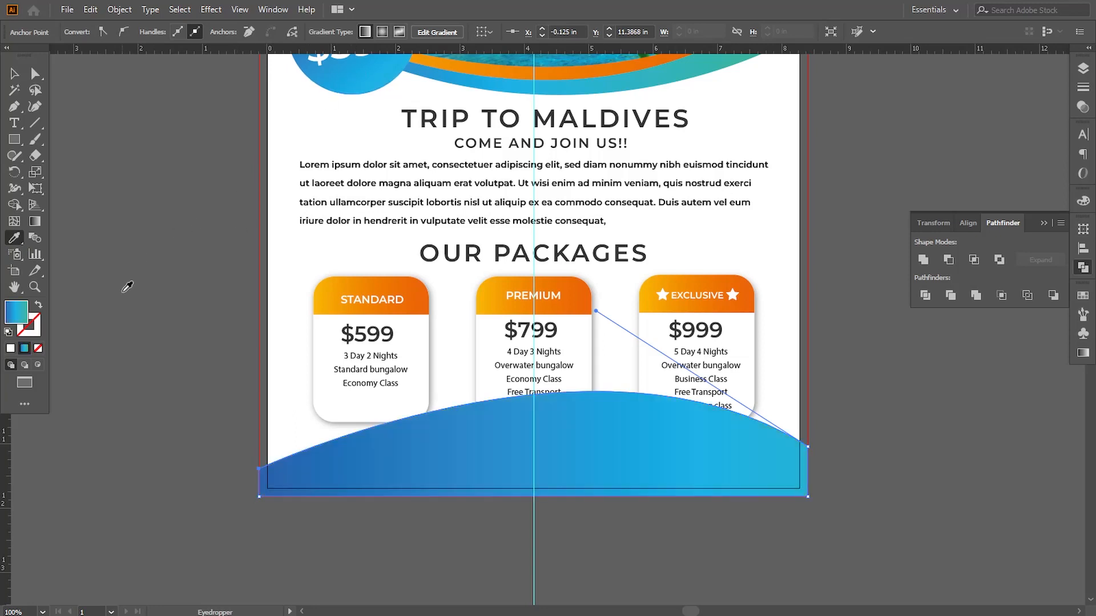
click(35, 221)
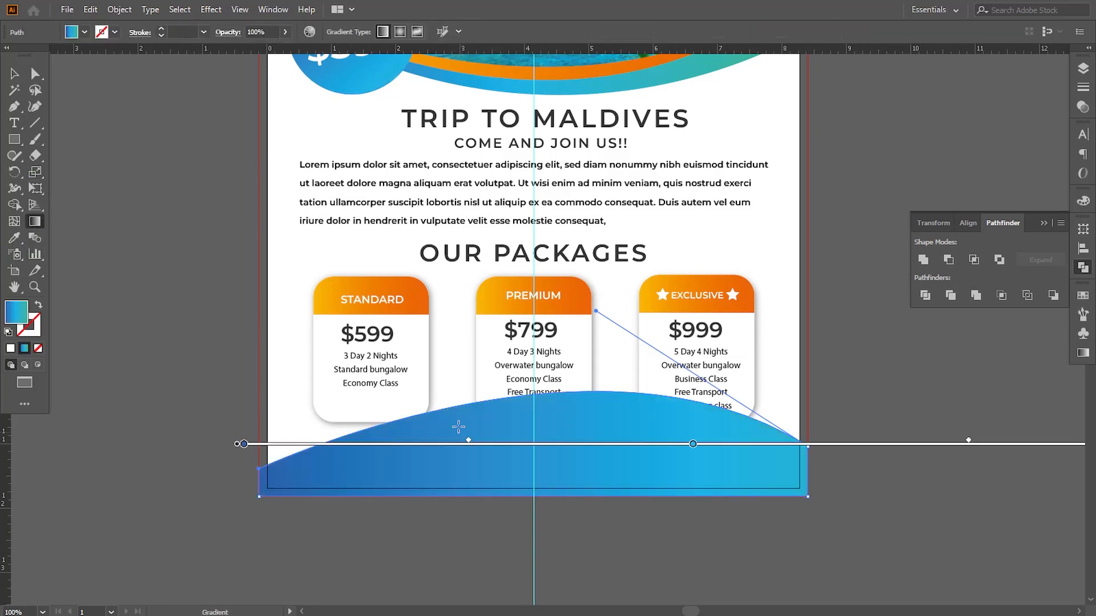
drag(451, 409, 938, 502)
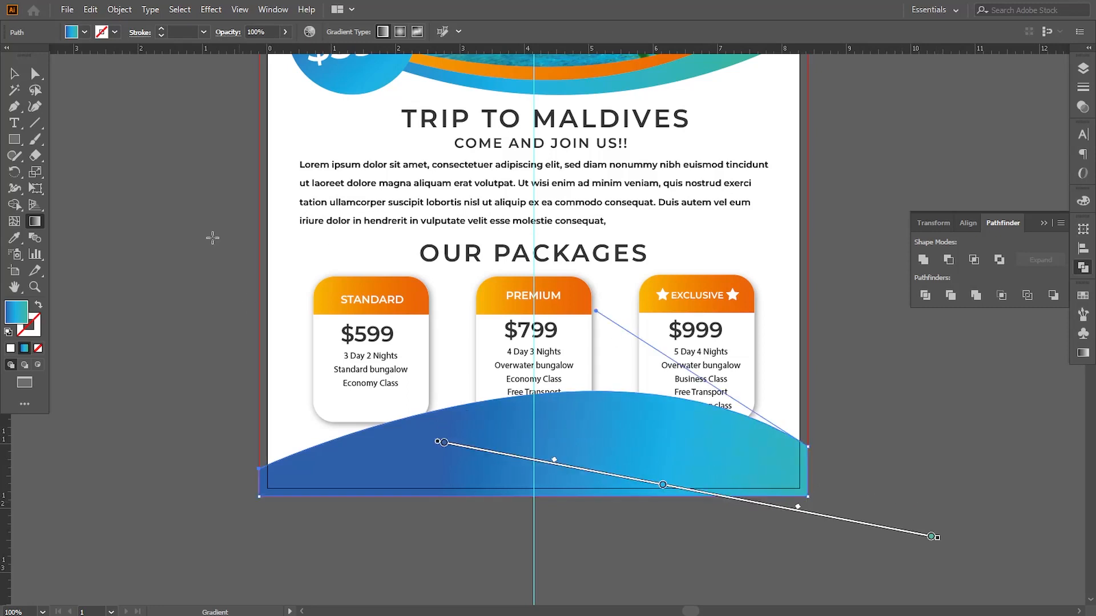
Send the blue gradient shape to the back, behind the package cards and the orange contact footer.
key(v)
right_click(512, 423)
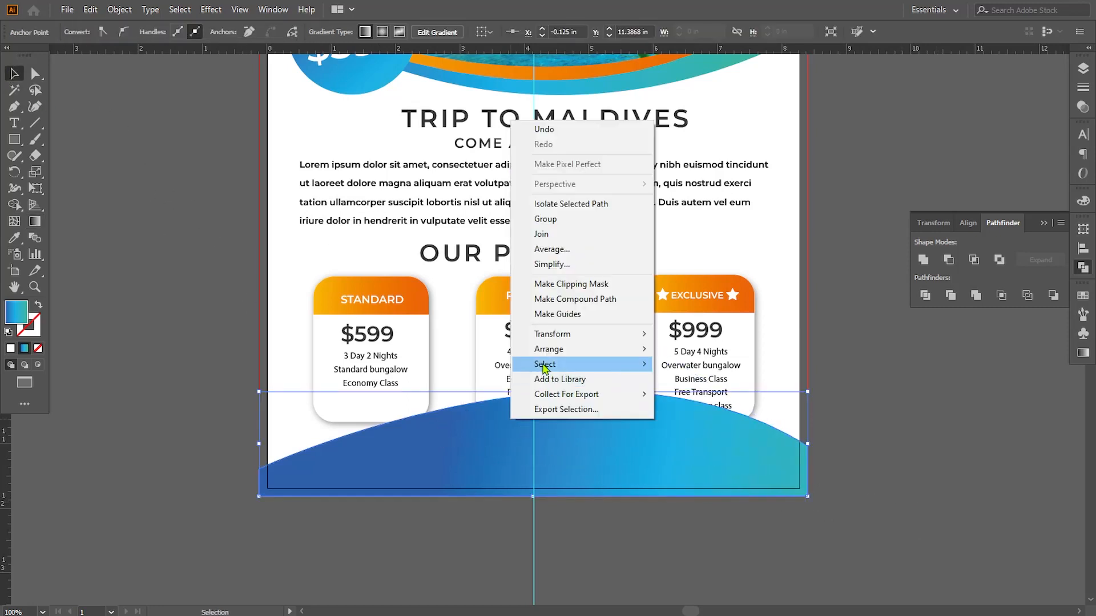
mouse_move(605, 348)
click(706, 386)
Reshape the blue footer shape by pulling its curve handle up and right for a higher arch, and deselect it.
click(35, 74)
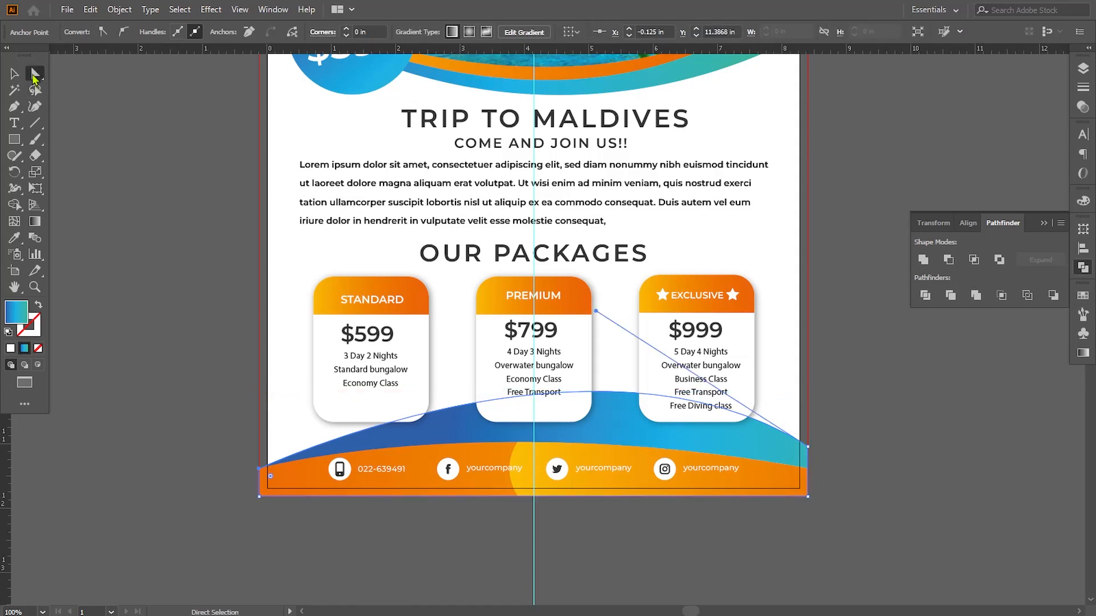
drag(596, 311, 666, 267)
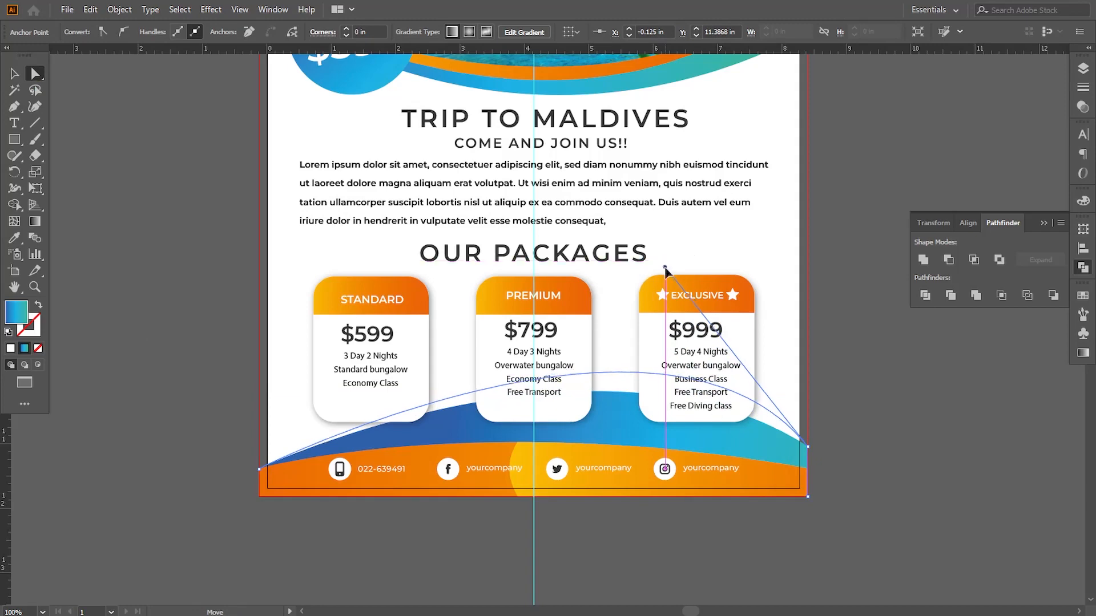
click(865, 420)
Delete the vertical guide running through the centre of the flyer.
key(space)
scroll(833, 371, up, 1)
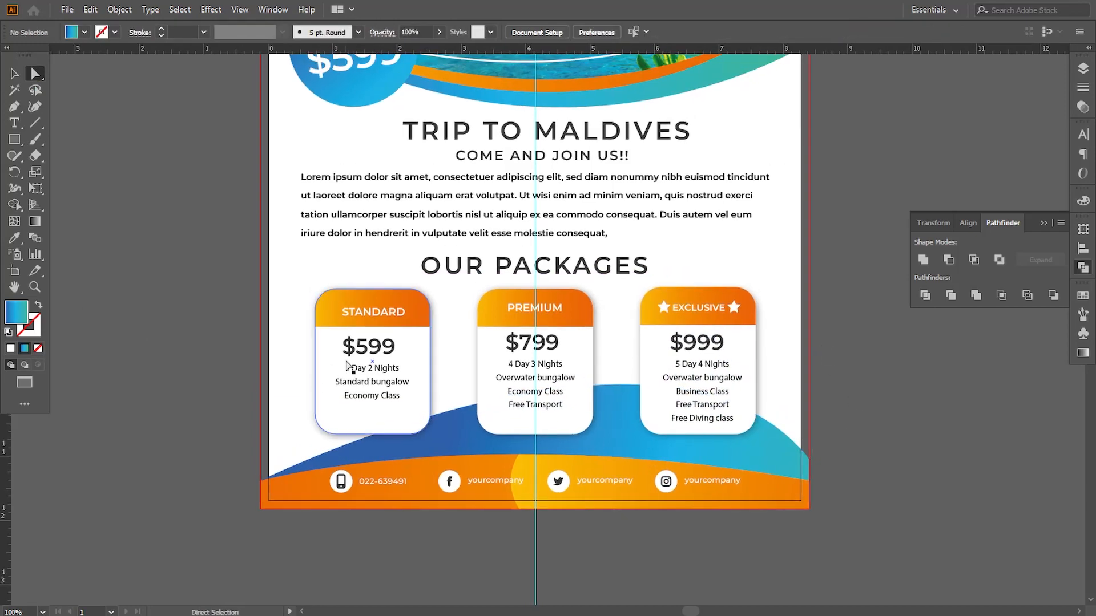
key(ctrl+minus)
drag(501, 521, 603, 536)
key(Delete)
Delete the blue and orange gradient sample squares lying outside the artboard.
key(space)
drag(497, 224, 488, 374)
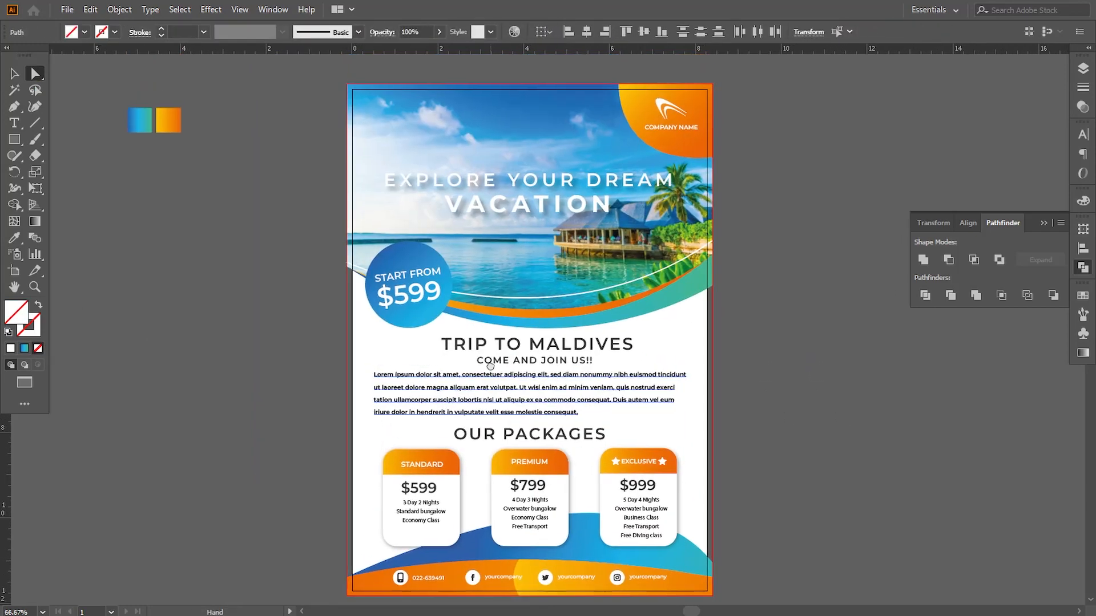
click(15, 73)
drag(109, 114, 208, 164)
key(Delete)
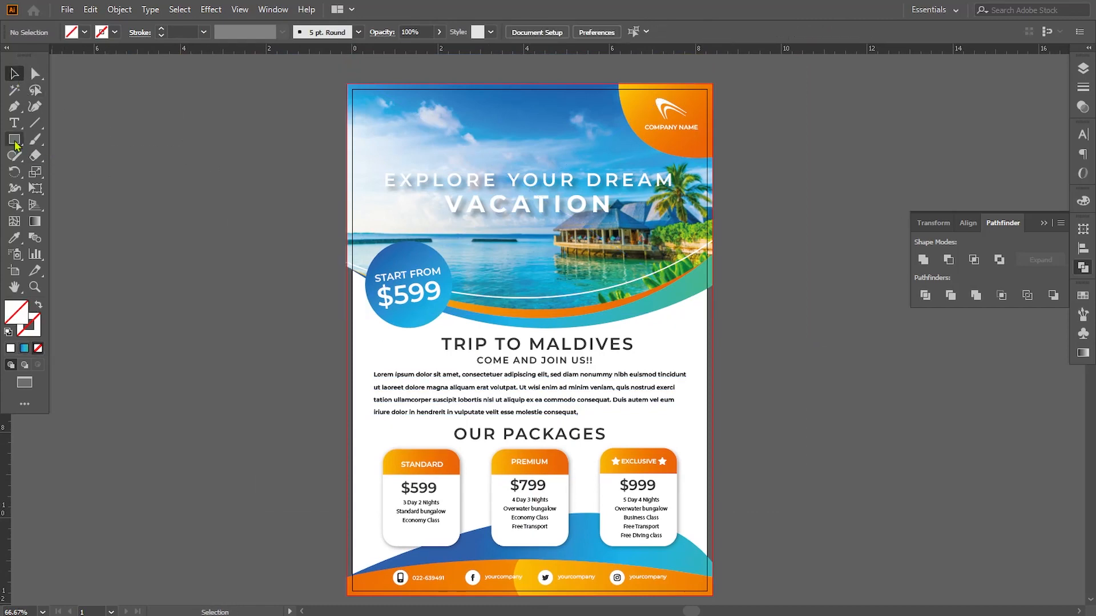
Draw a rectangle about 8.52 x 11.94 in covering the whole flyer to the bleed edges and fill it with white (ffffff).
key(m)
drag(346, 84, 713, 597)
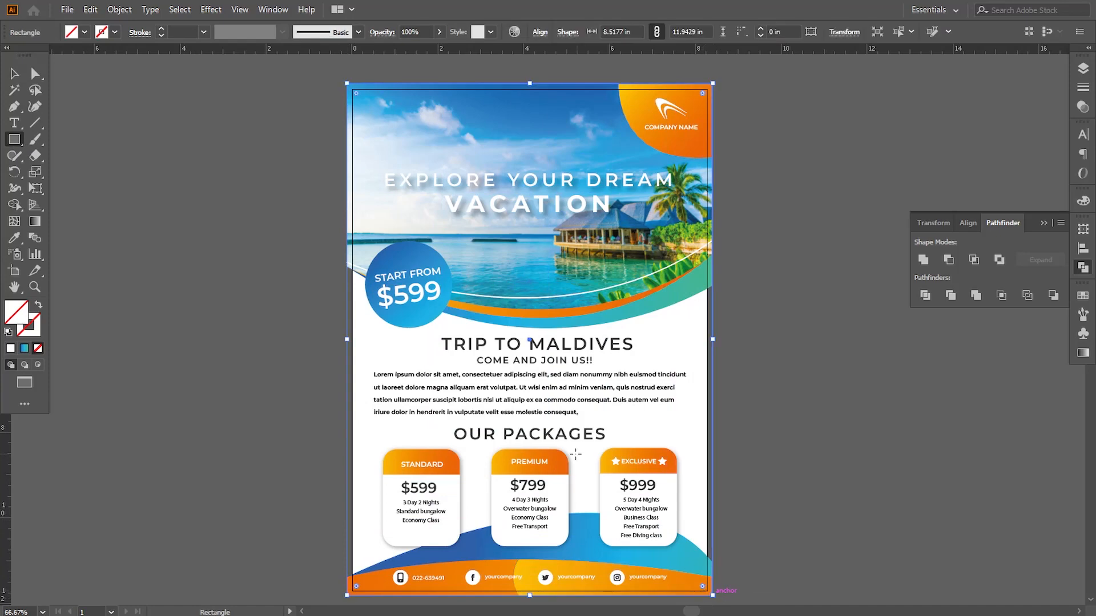
double_click(19, 317)
text(ffffff)
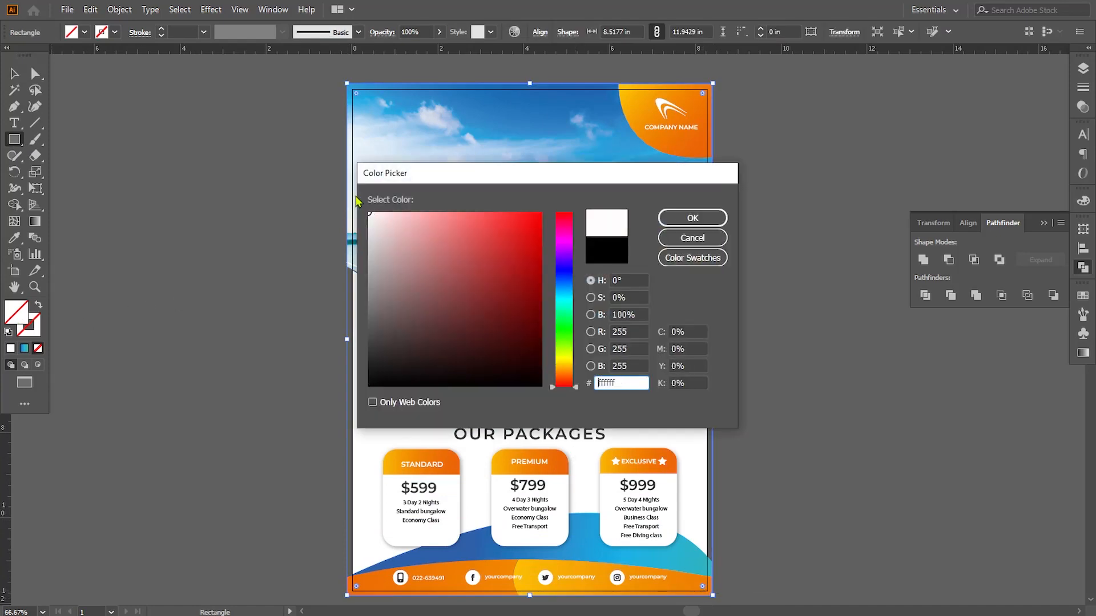
key(Return)
Send the white rectangle to the back behind all flyer artwork, deselect it, and put away the Pathfinder options.
right_click(552, 317)
mouse_move(588, 243)
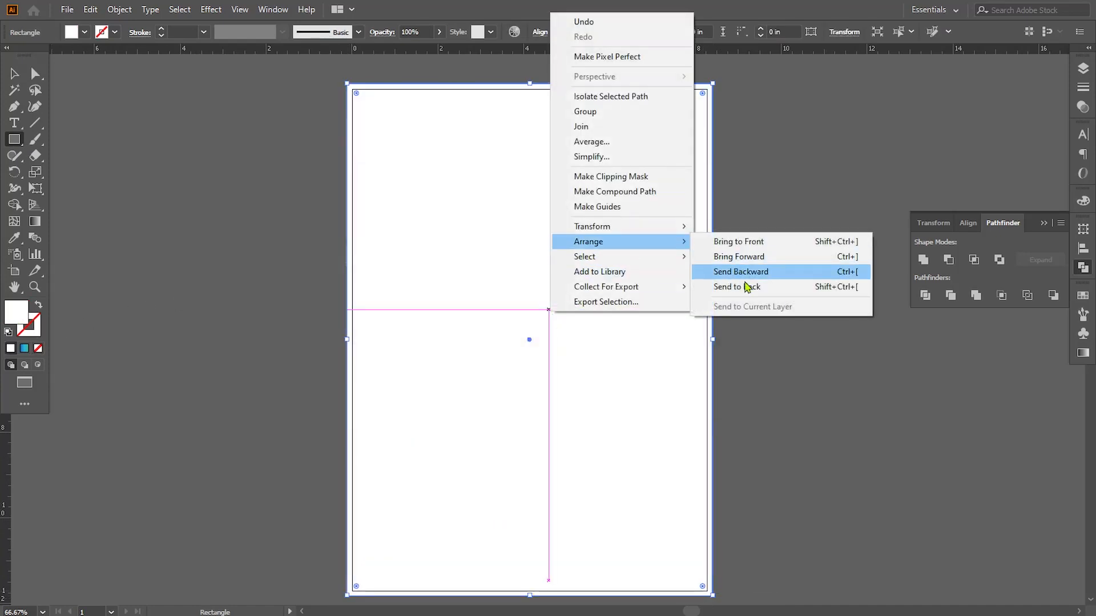
click(746, 286)
click(15, 76)
click(181, 200)
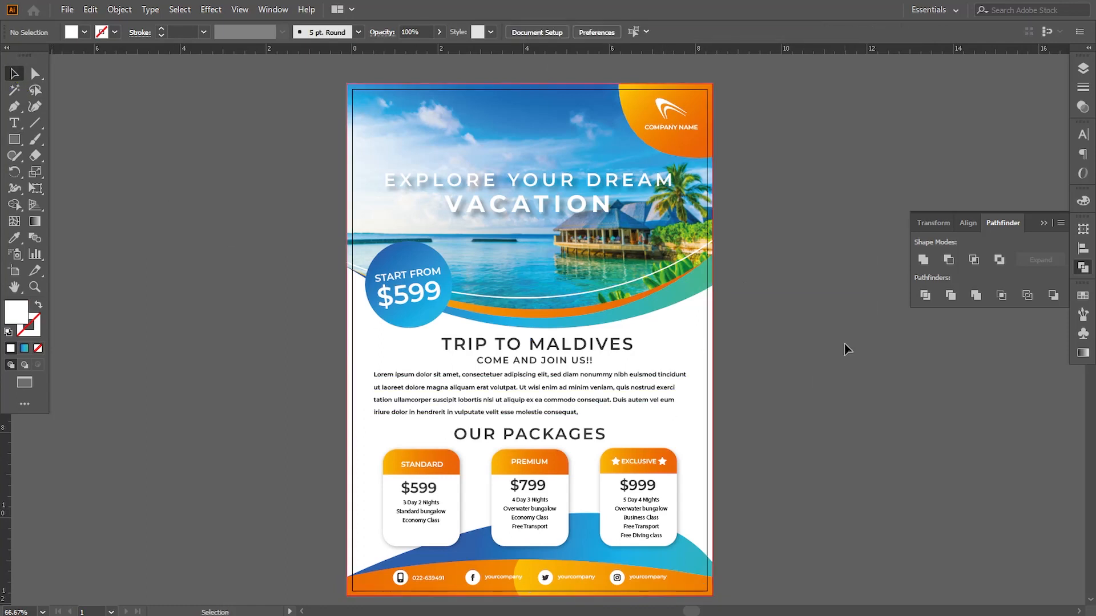
drag(778, 382, 798, 374)
click(1043, 224)
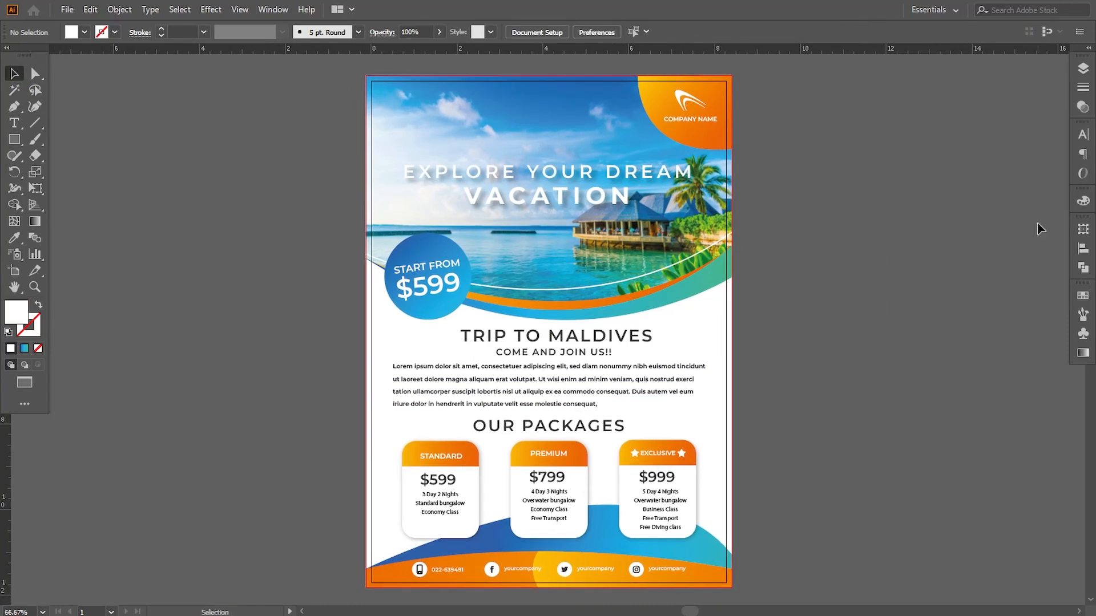